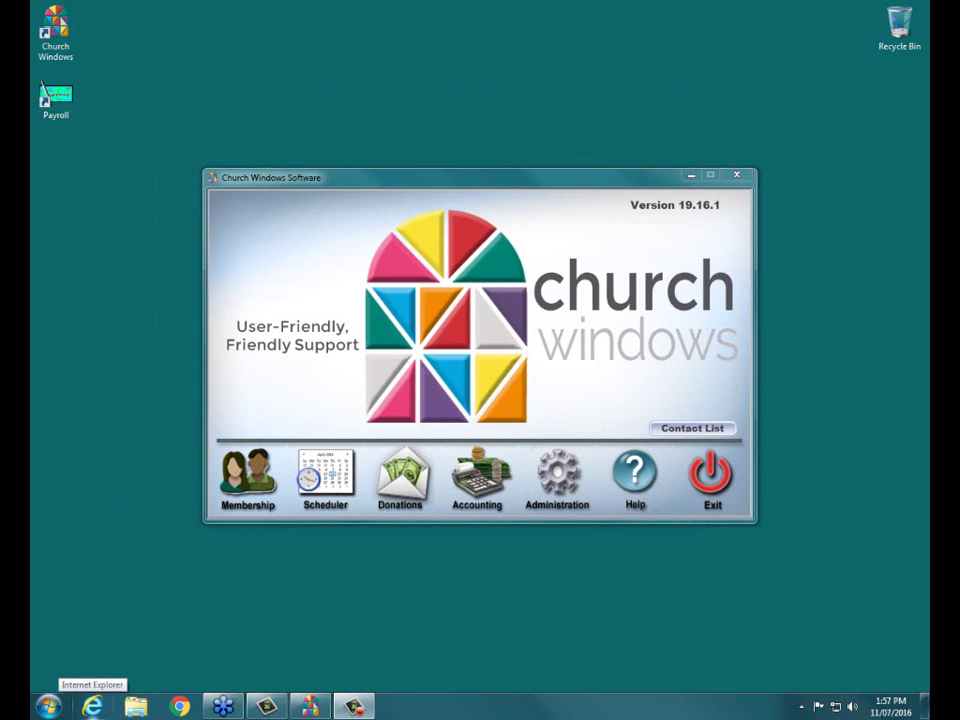
Open the Church Windows website in Internet Explorer and examine the Training Workbooks topic list
click(92, 705)
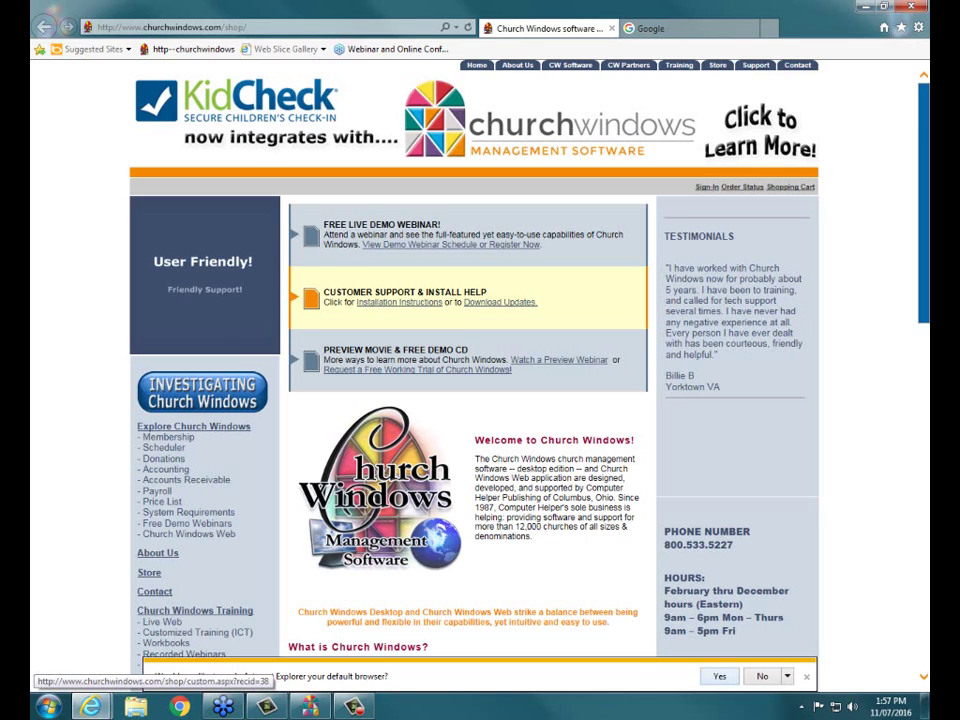
click(762, 676)
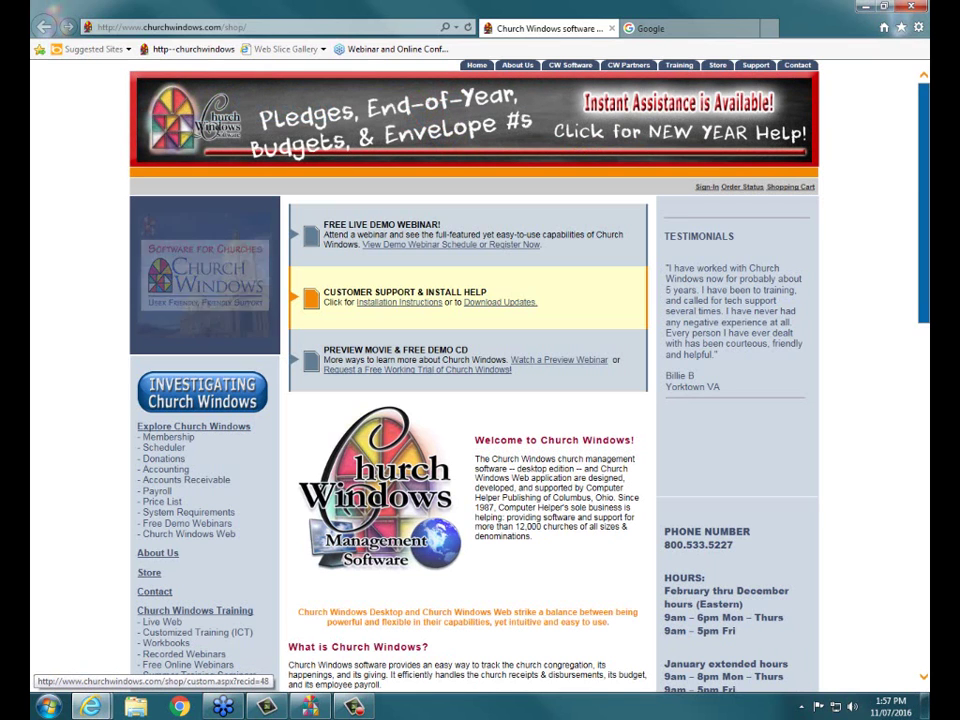
scroll(475, 400, down, 5)
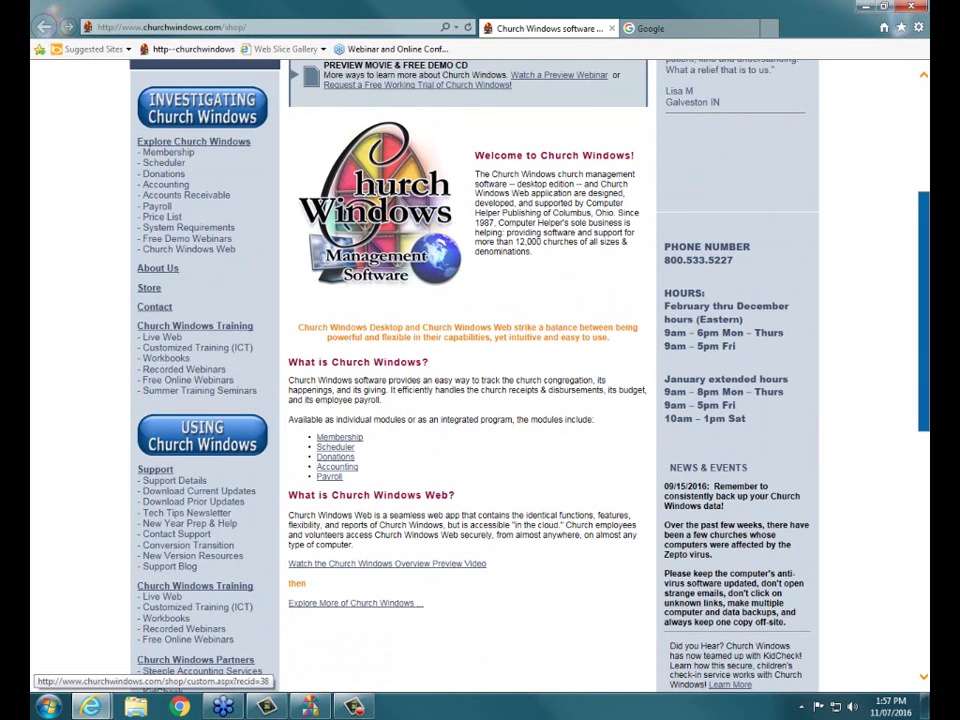
click(167, 358)
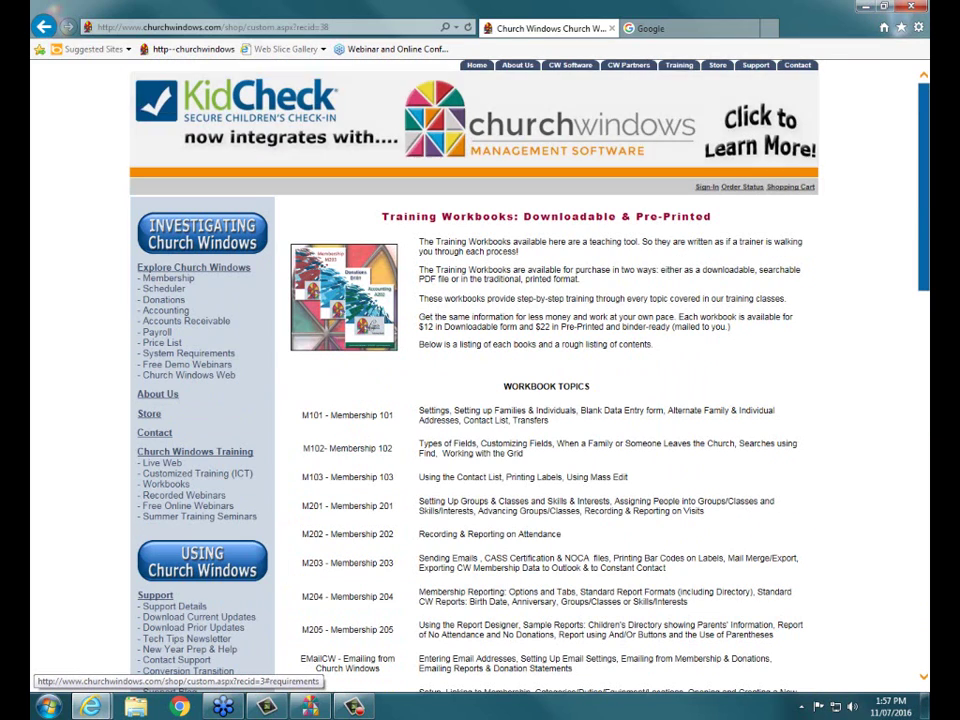
scroll(550, 400, down, 4)
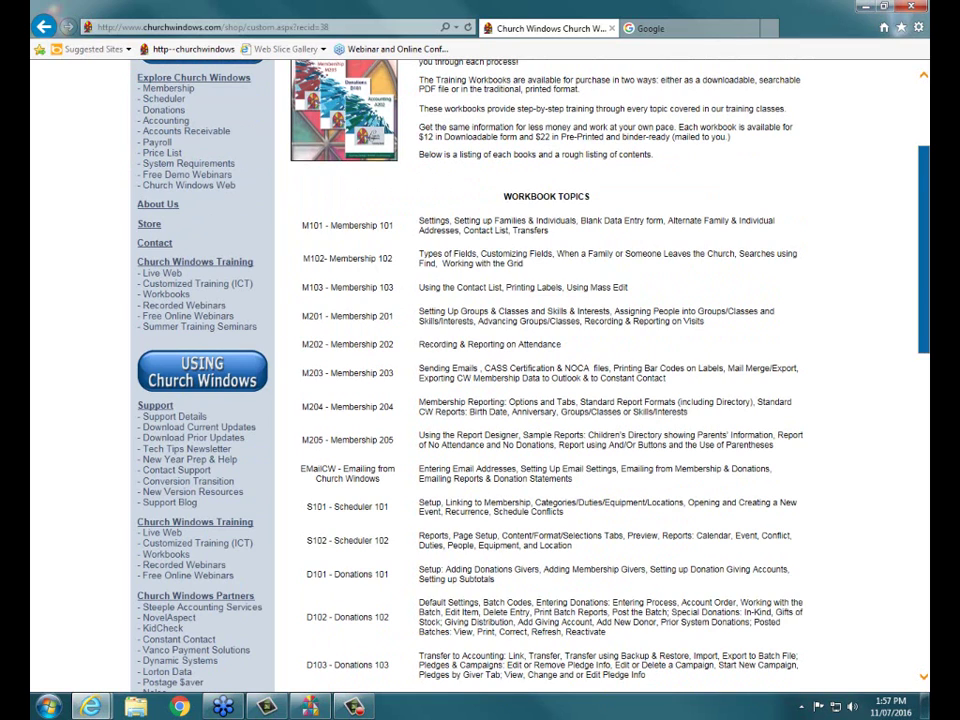
scroll(480, 380, down, 5)
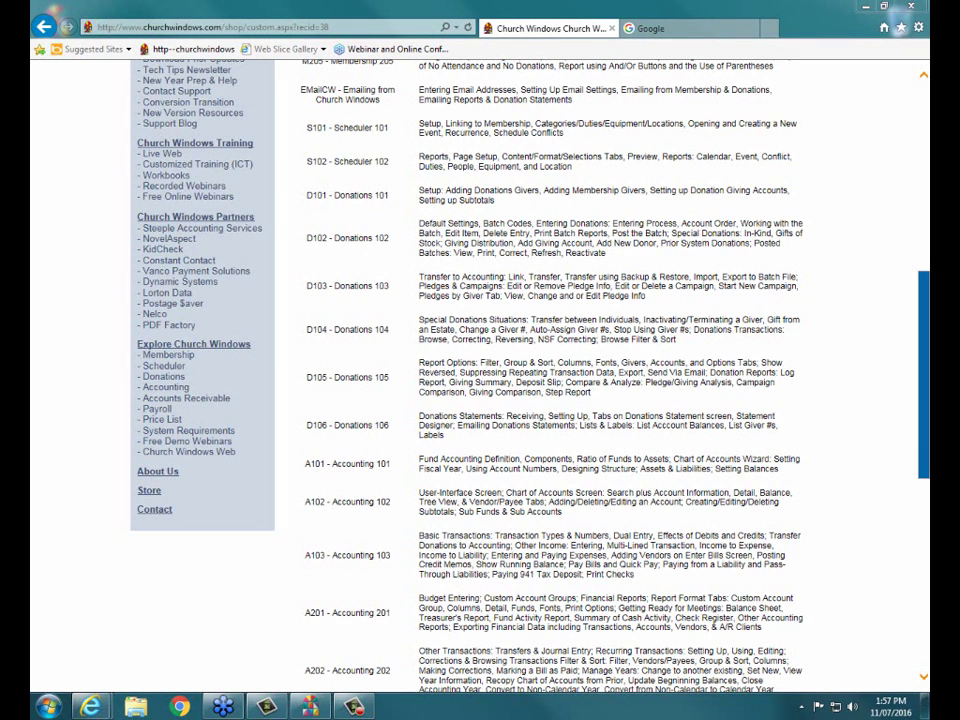
Circle the S102 - Scheduler 102 workbook entry and close all browser tabs
mouse_move(297, 150)
mouse_down()
mouse_move(620, 142)
mouse_move(815, 156)
mouse_move(730, 180)
mouse_move(632, 180)
mouse_move(340, 177)
mouse_move(305, 168)
mouse_move(300, 154)
mouse_up()
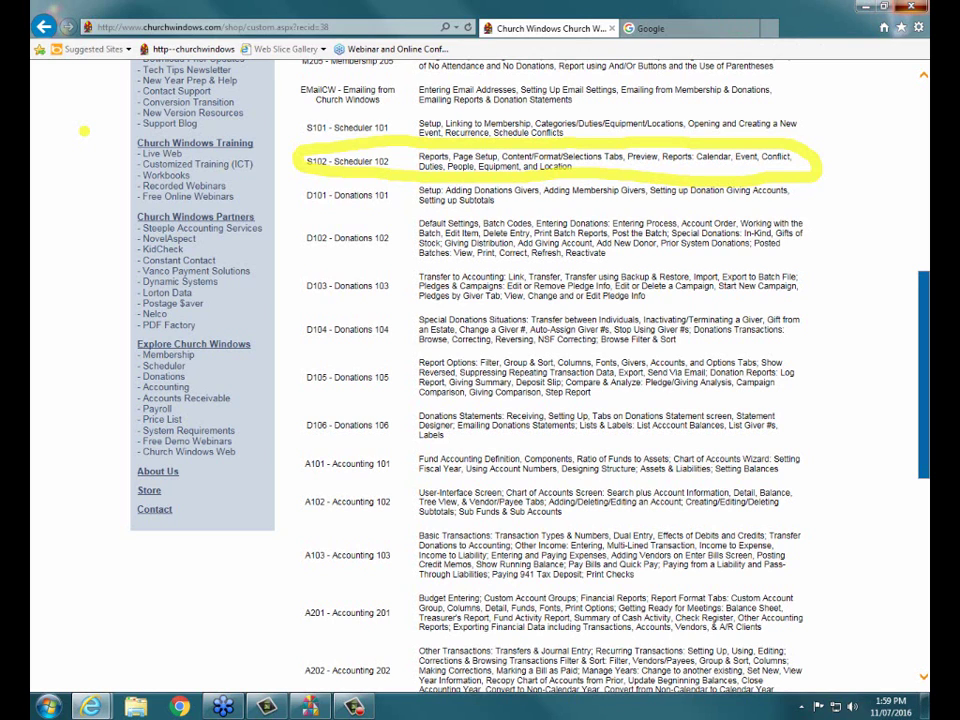
key(alt+F4)
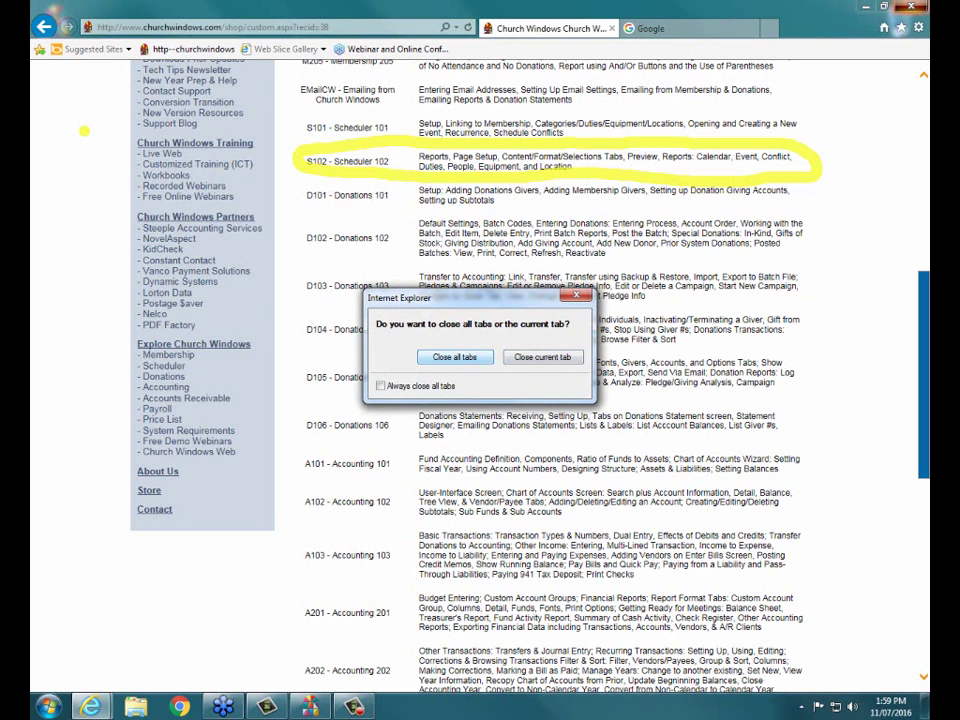
key(Return)
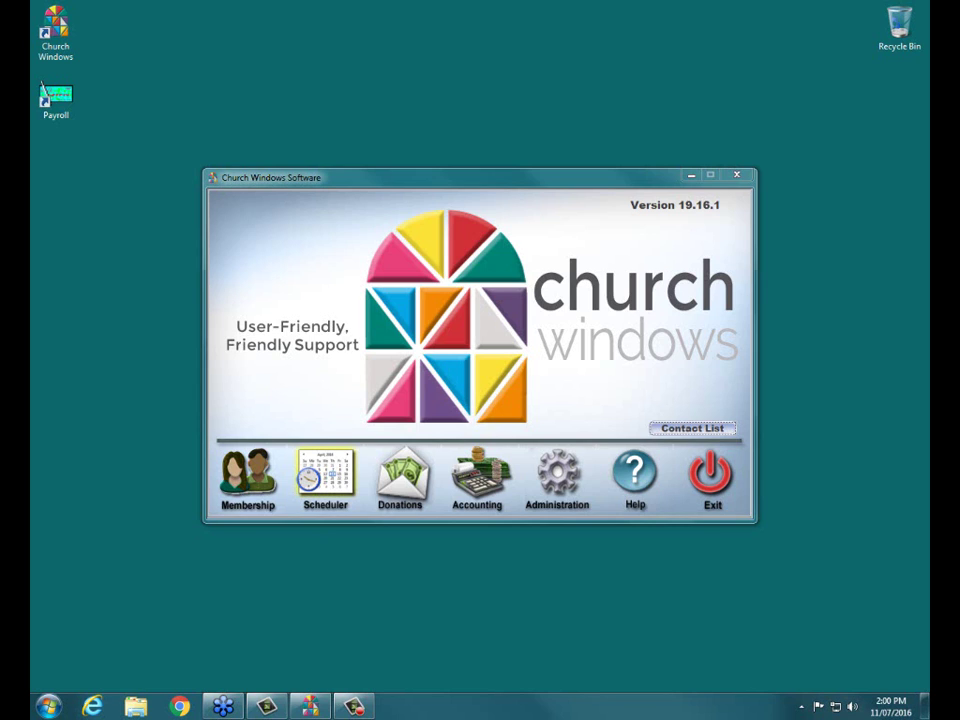
Open the Scheduler module and minimize both the schedule window and the Church Windows launcher
click(326, 476)
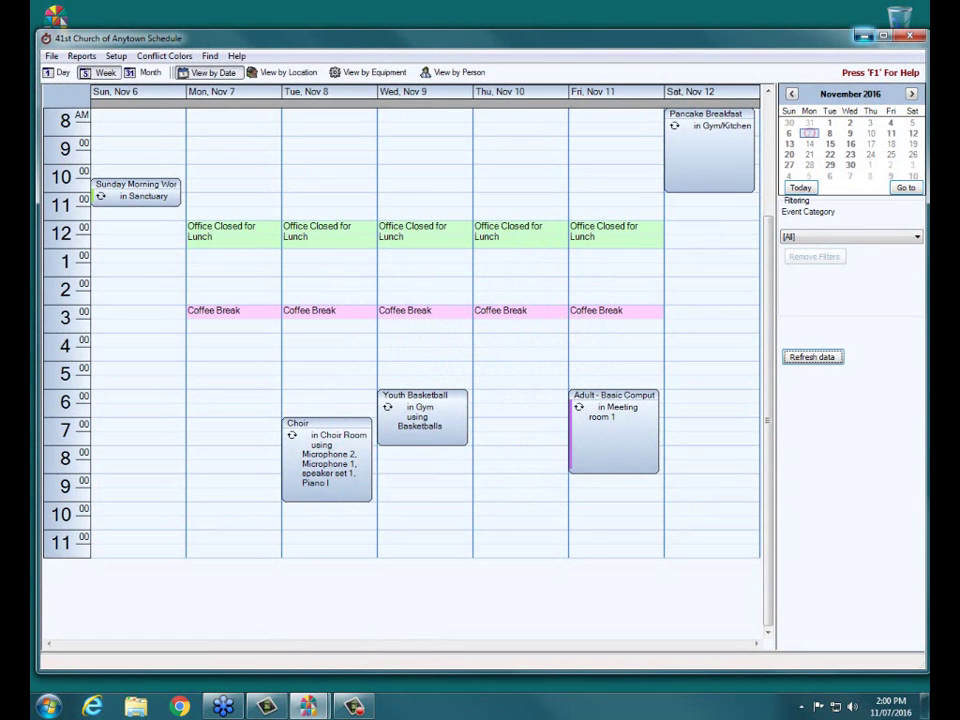
click(863, 36)
mouse_move(309, 706)
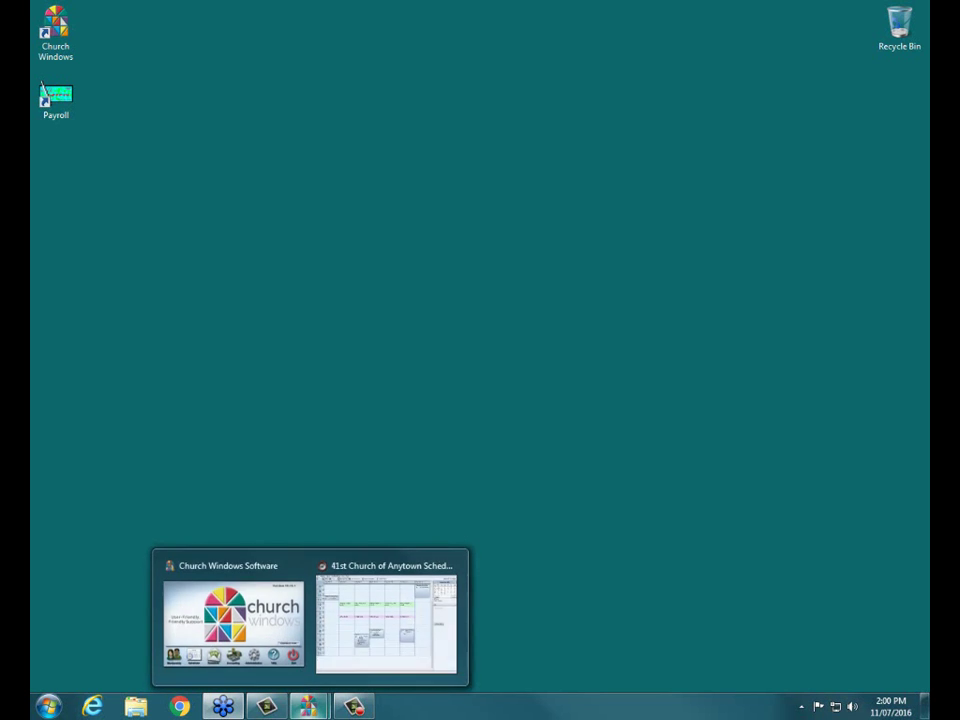
click(233, 620)
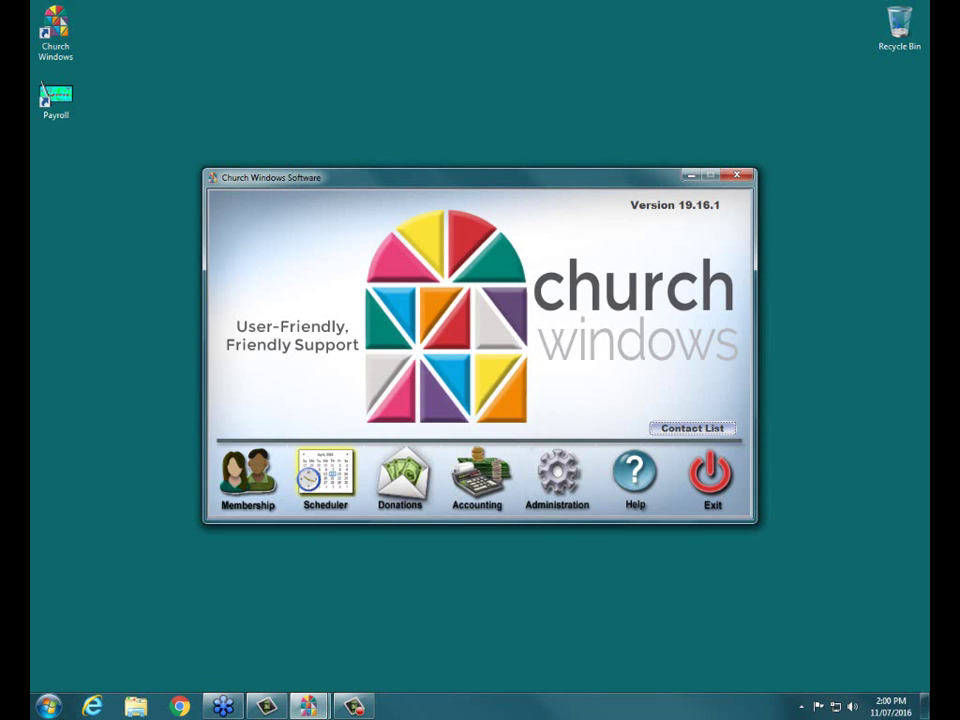
click(691, 176)
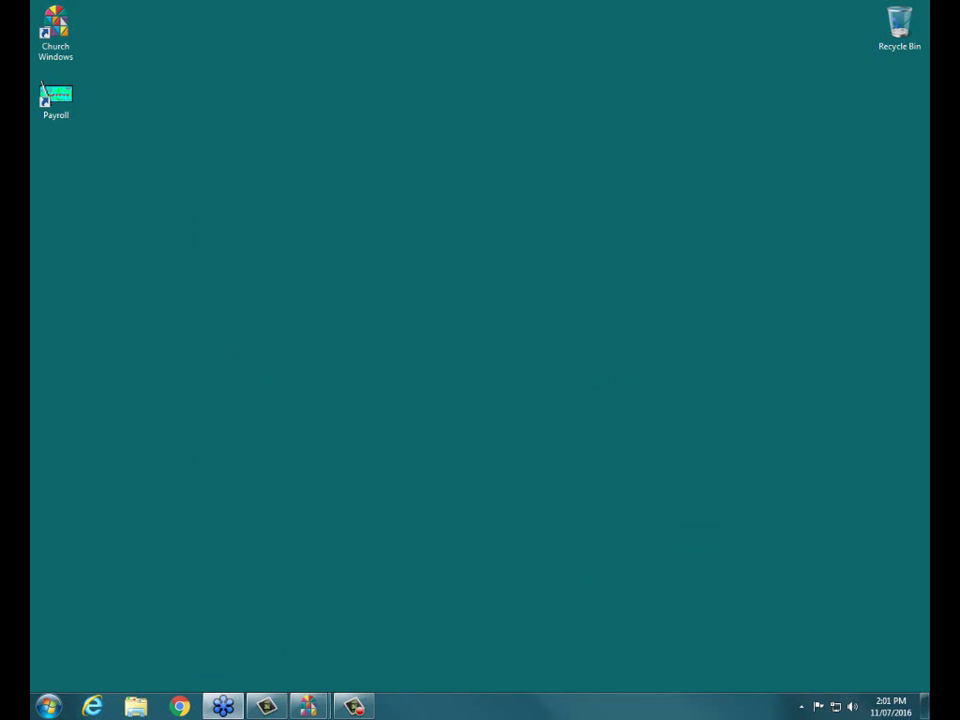
Restore and maximize the schedule window, and open the options for the Calendar report
mouse_move(308, 706)
click(233, 620)
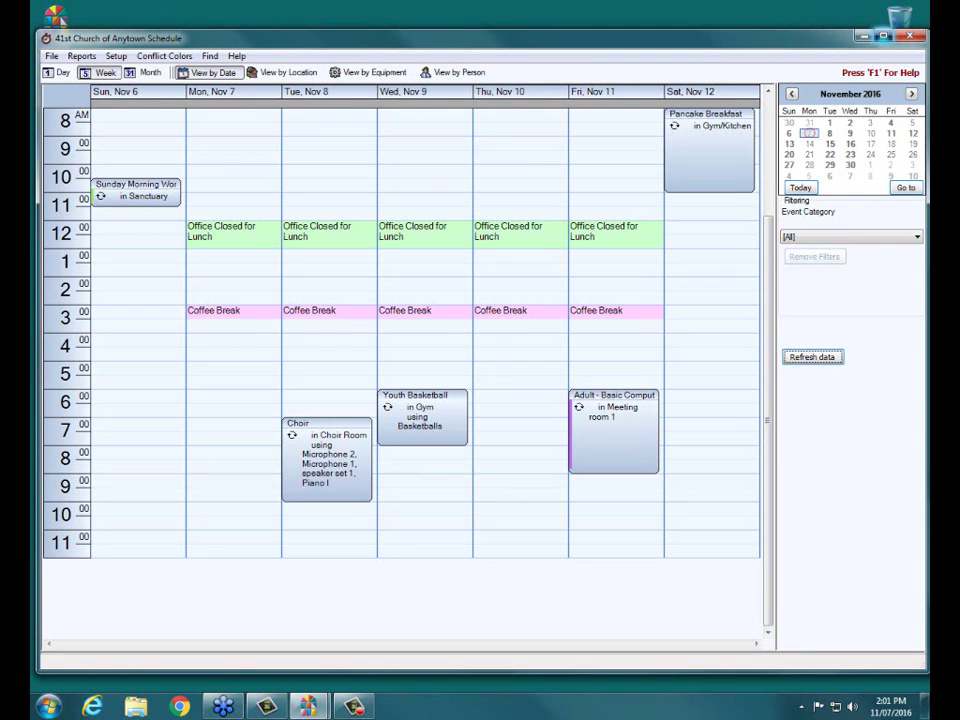
click(884, 36)
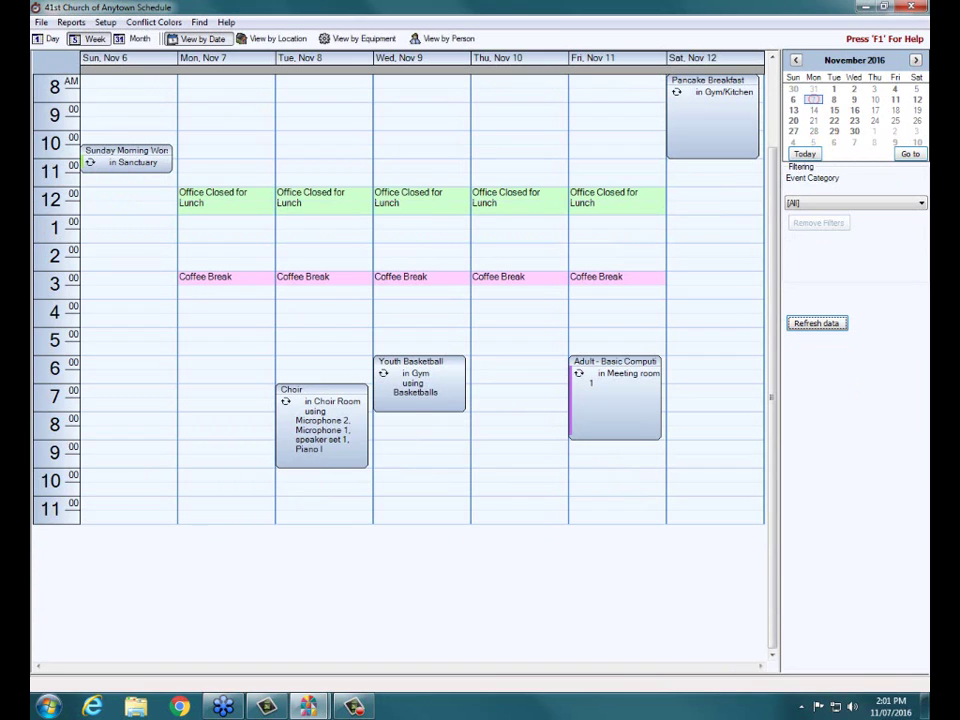
click(71, 22)
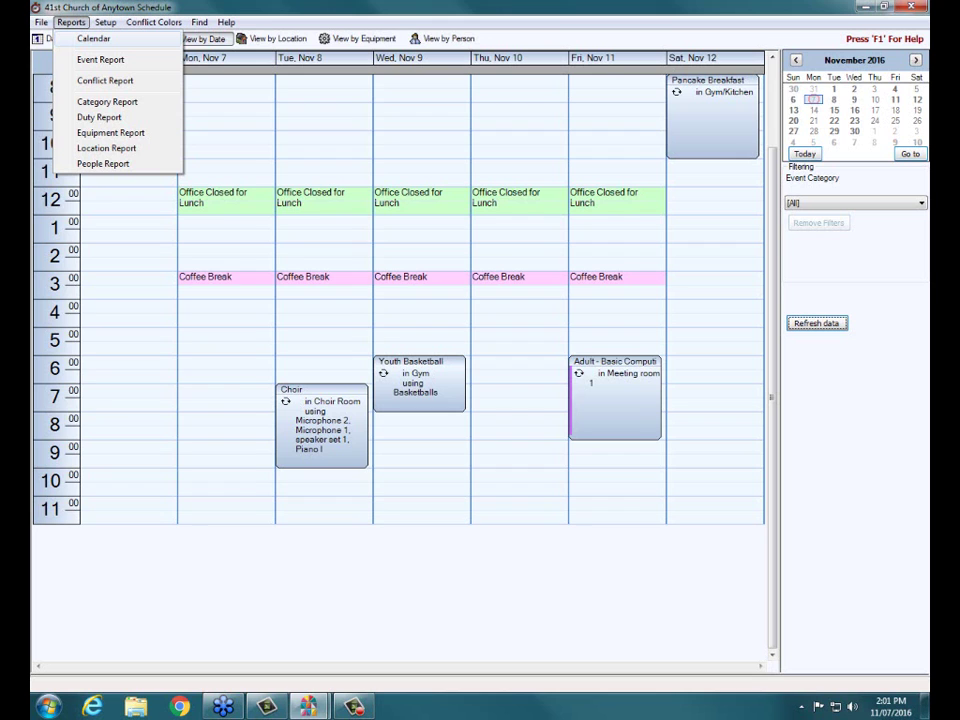
click(94, 39)
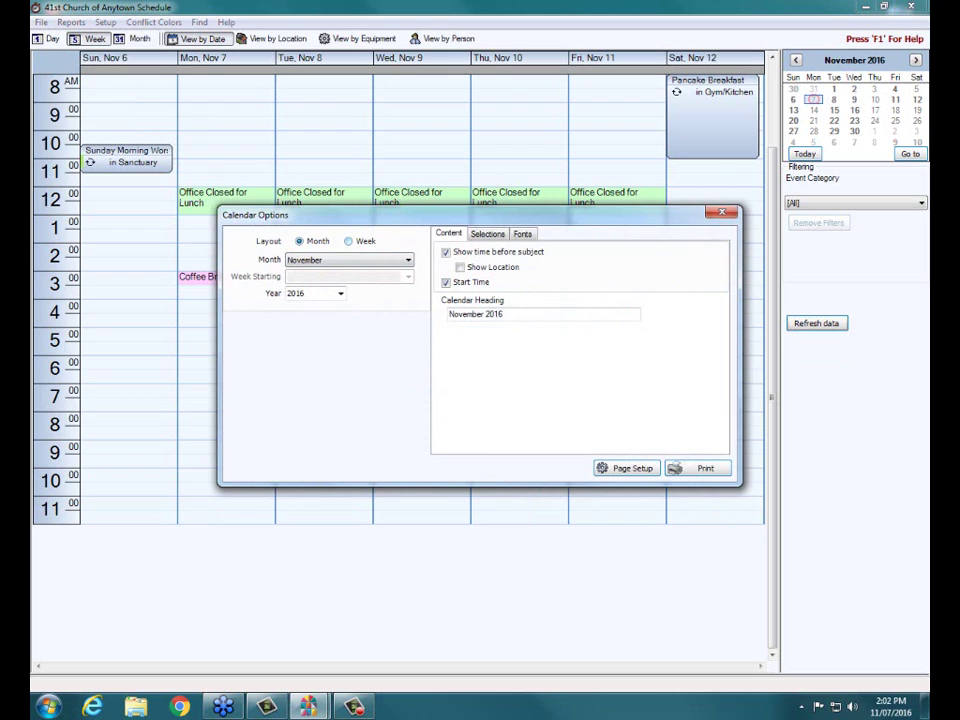
Set the calendar layout to Week, starting Sunday, November 06, 2016, and choose 2016 as the year
click(349, 241)
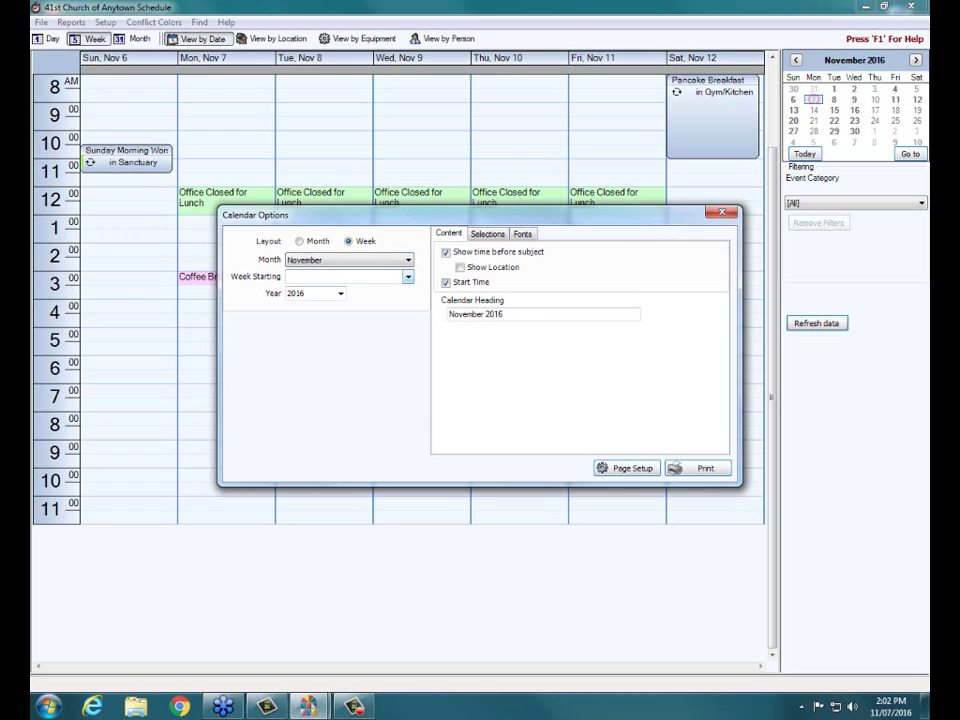
click(408, 276)
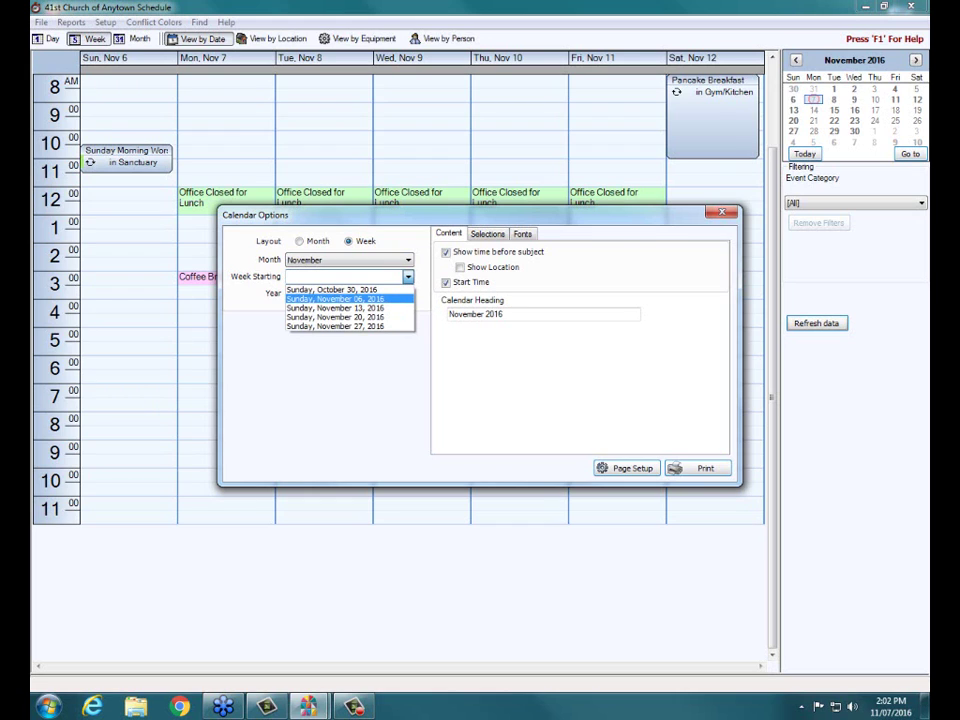
click(335, 299)
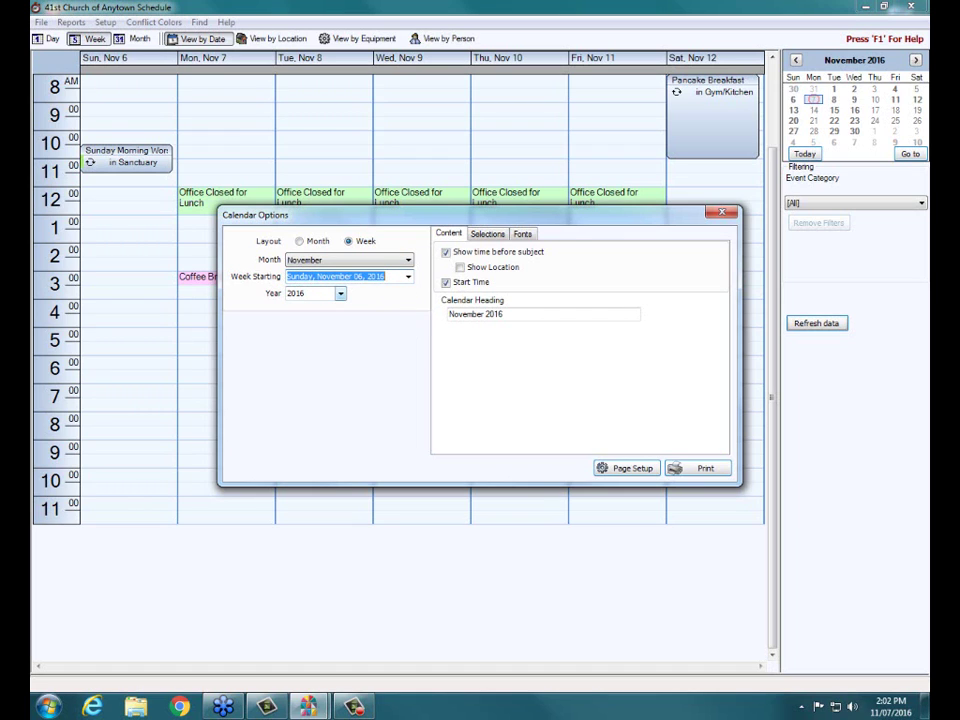
click(340, 293)
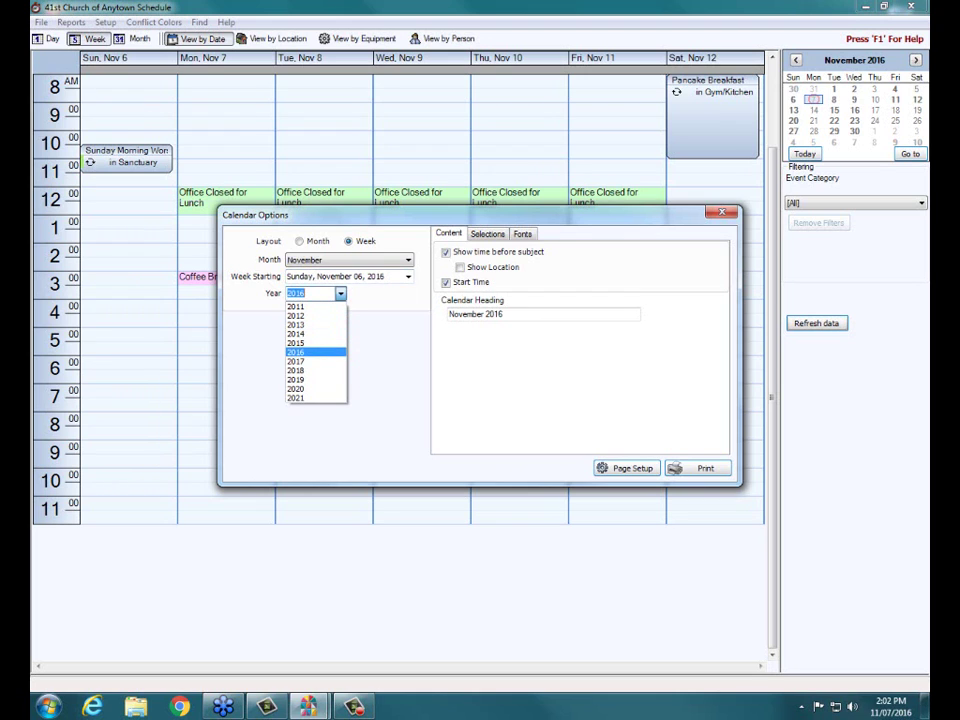
click(312, 352)
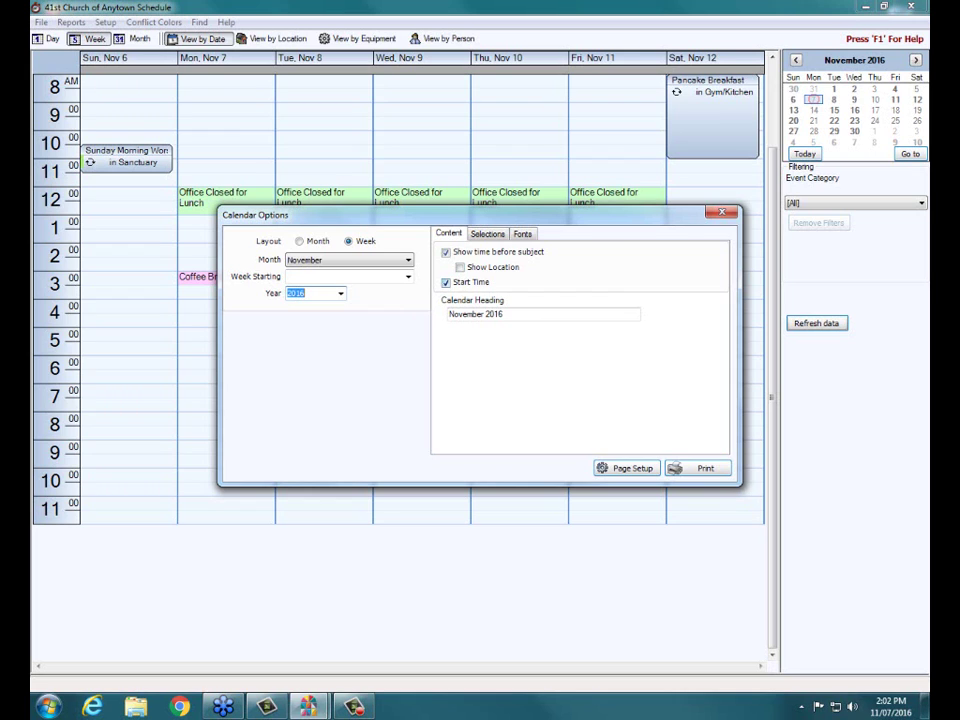
Enable Show Location and Start Time and disable Show time before subject for the calendar content
click(446, 283)
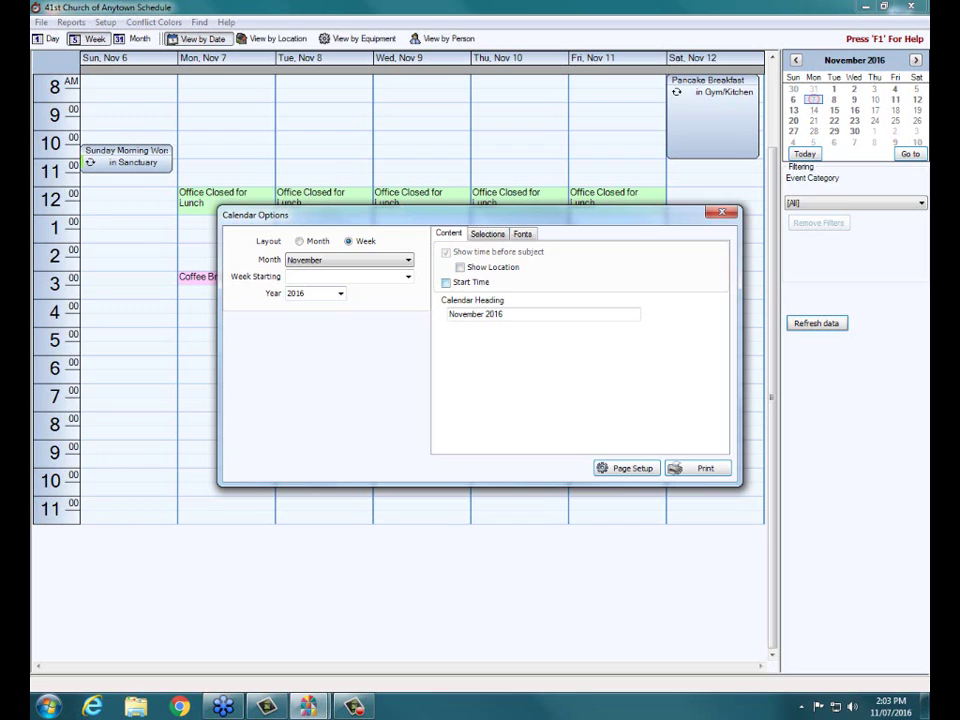
click(446, 282)
click(460, 267)
Set the calendar heading to "Week starting November 6th"
key(Tab)
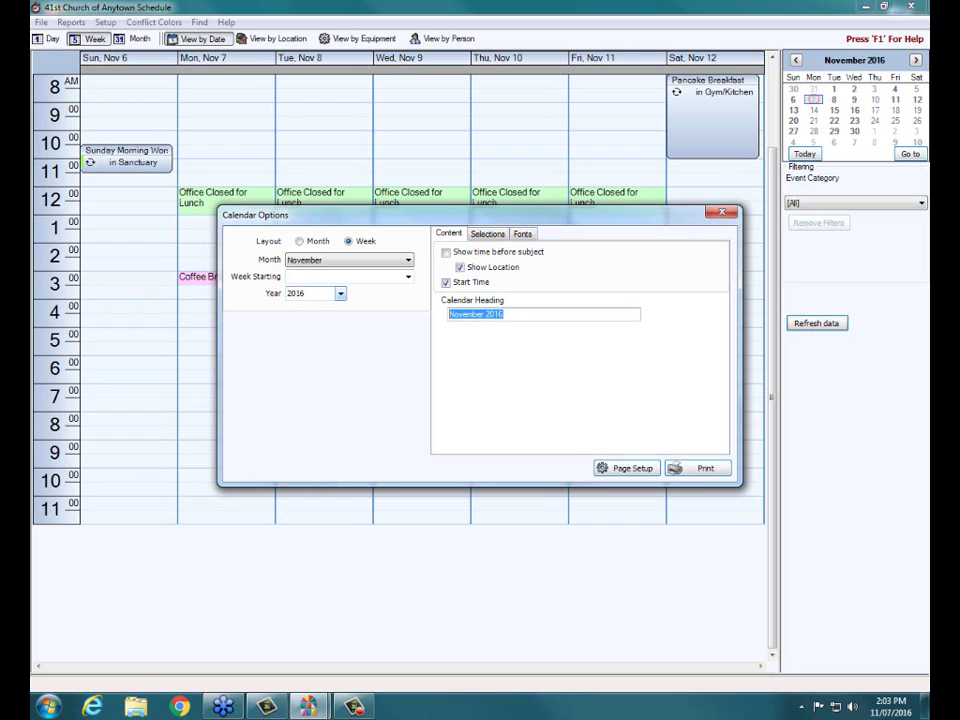
text(Nove)
key(BackSpace)
key(BackSpace)
key(BackSpace)
key(BackSpace)
text(Week starting November )
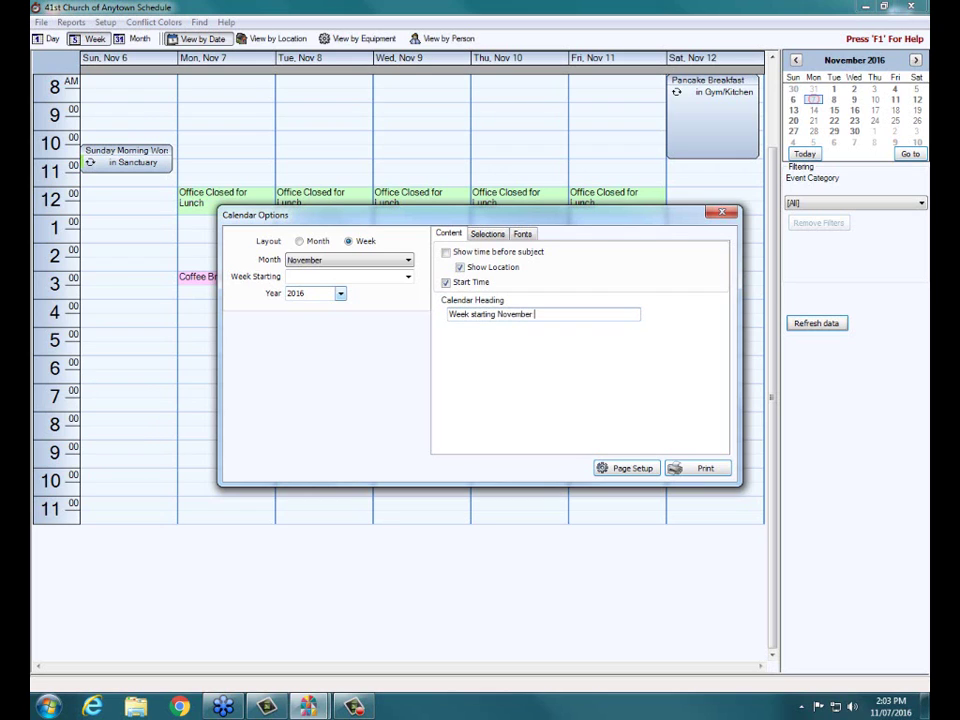
text(6th)
Review the calendar's event selection criteria and font settings, and try to print the calendar
click(488, 234)
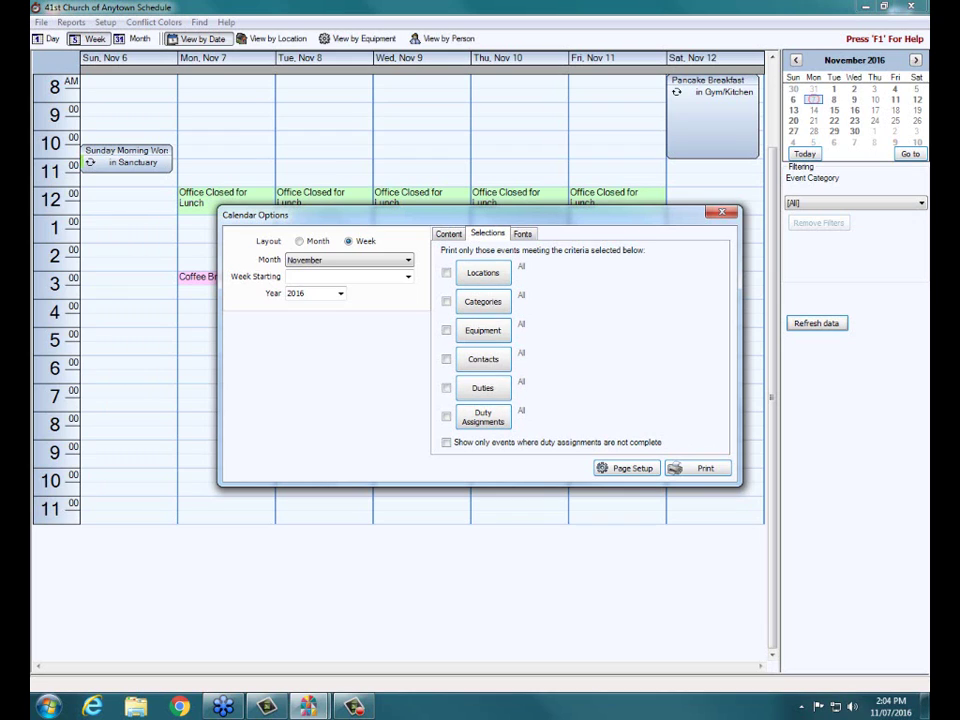
click(522, 233)
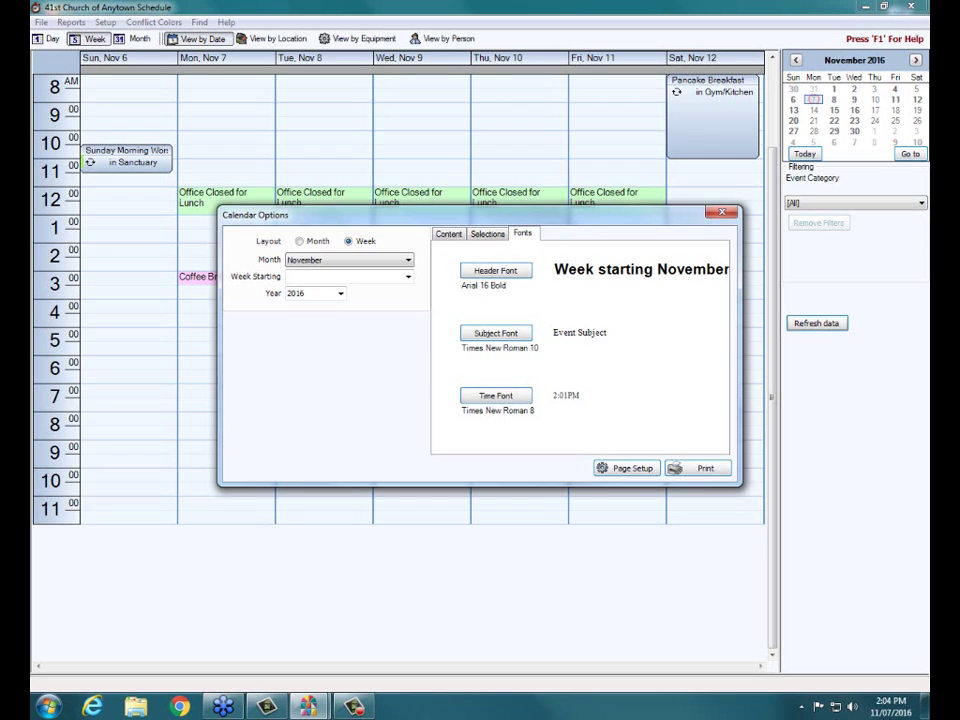
click(698, 468)
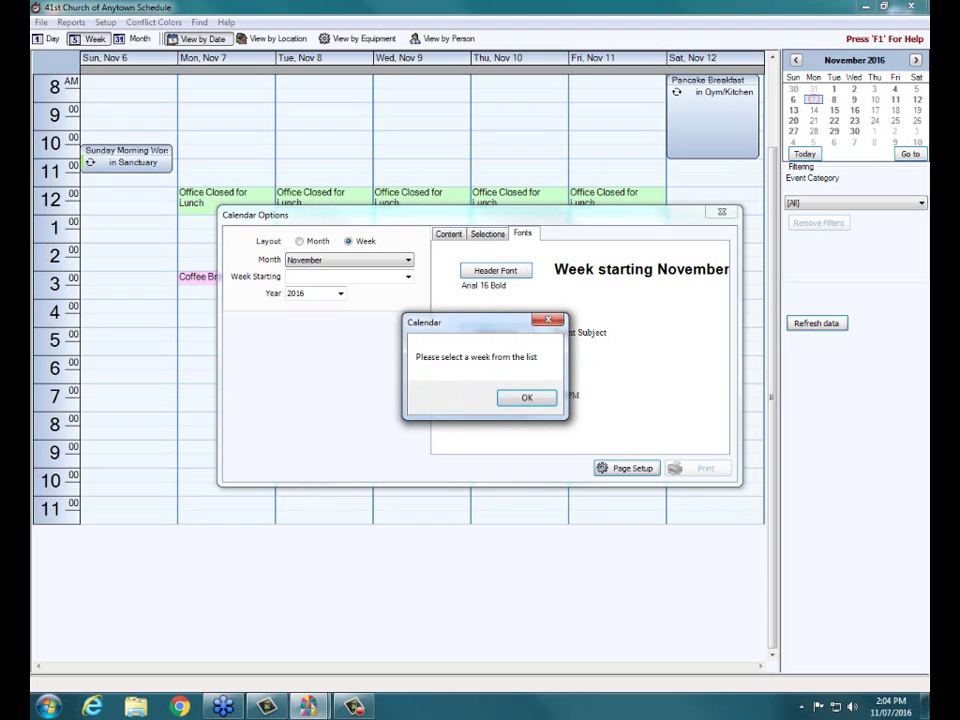
click(527, 398)
Choose Sunday, November 06, 2016 as the starting week and preview the weekly calendar report
click(408, 277)
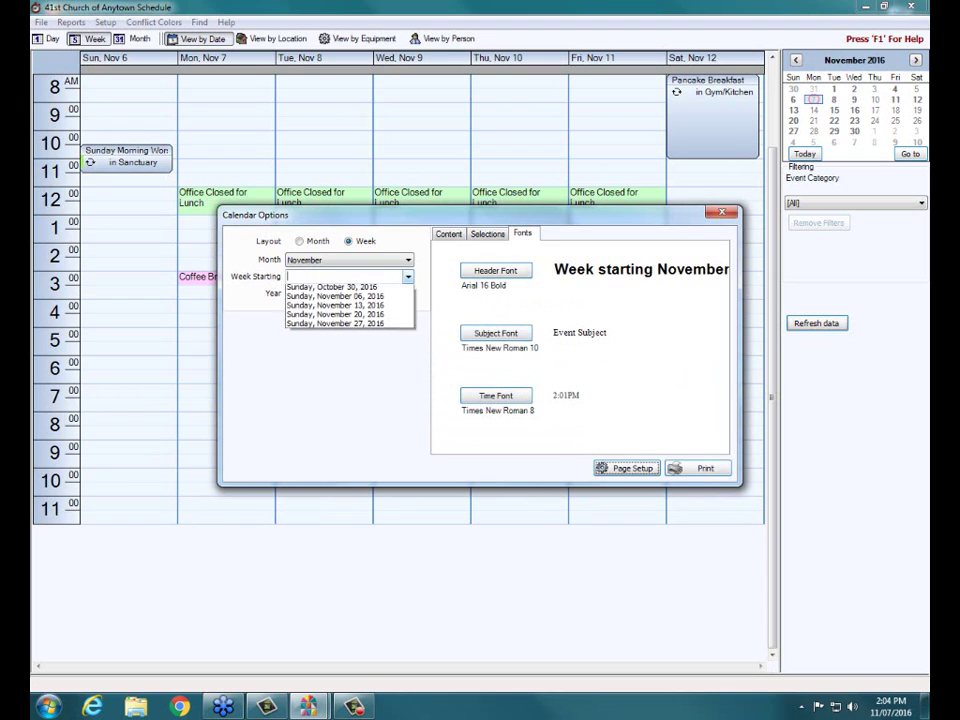
click(335, 296)
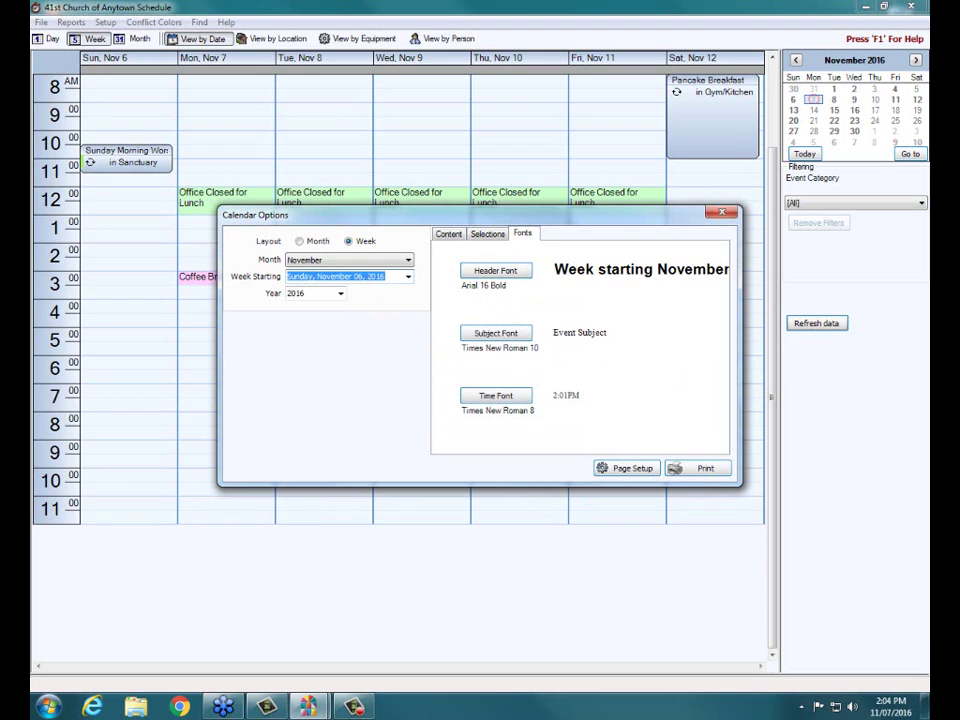
click(698, 468)
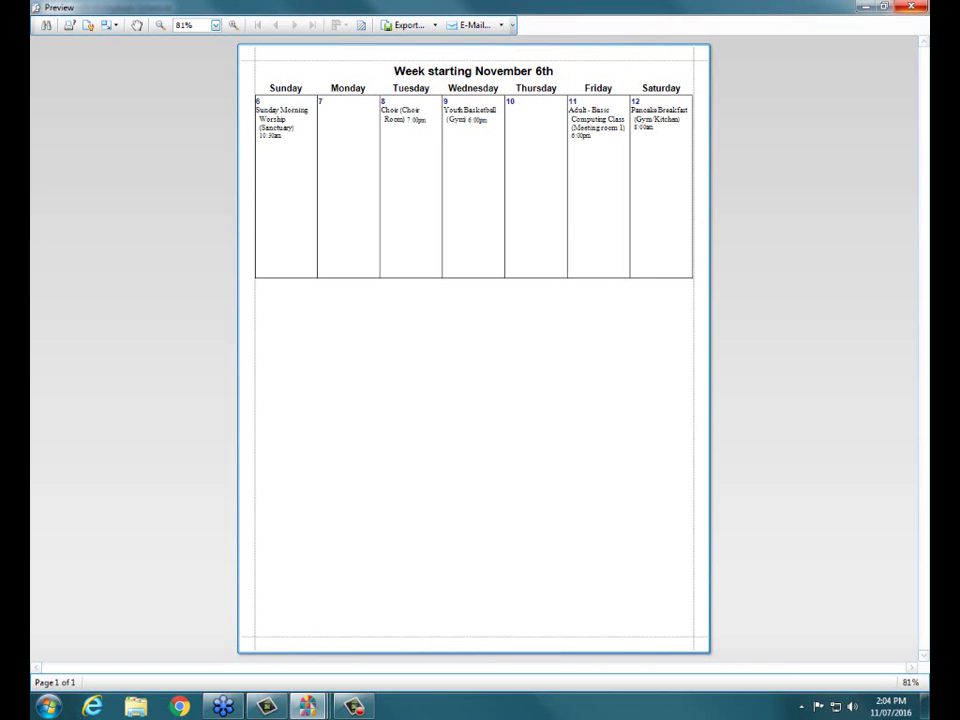
click(911, 6)
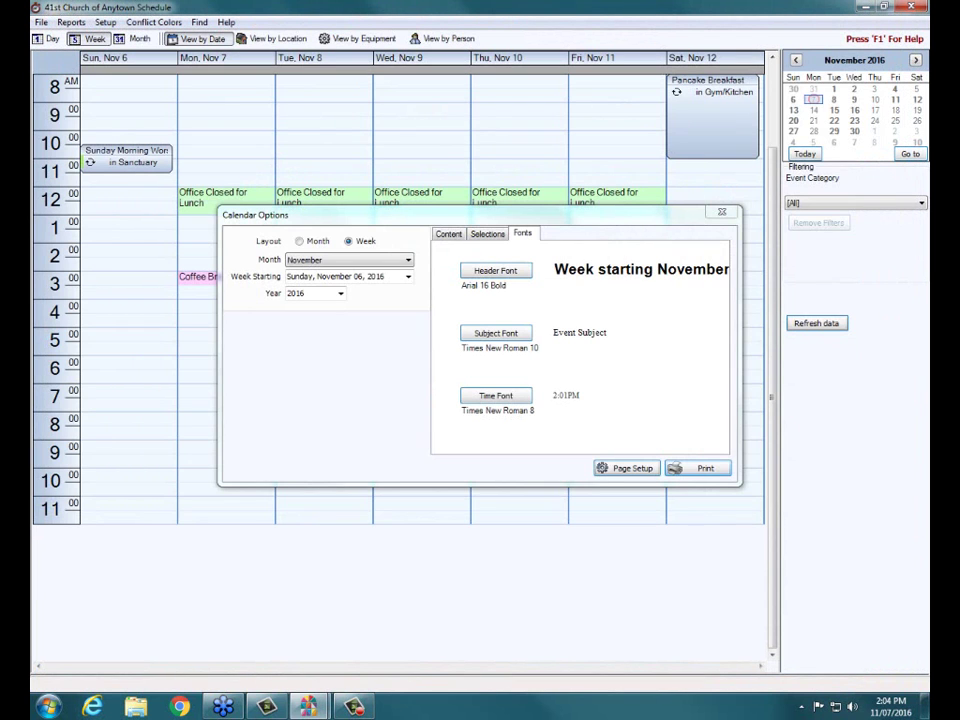
Enable Show time before subject and preview the weekly calendar again
click(449, 234)
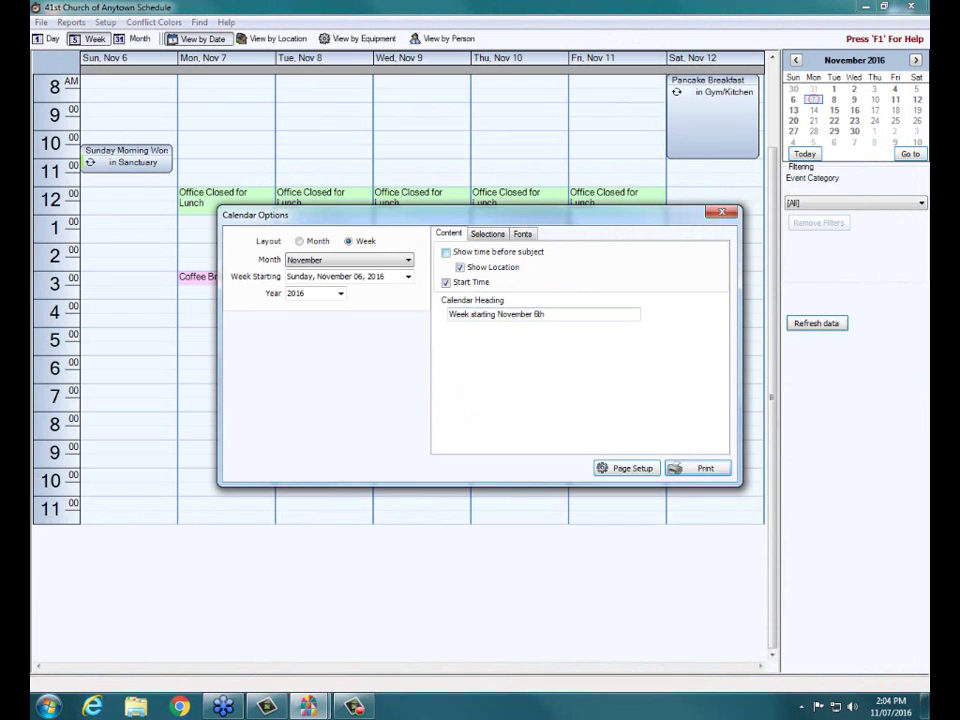
click(446, 253)
click(698, 468)
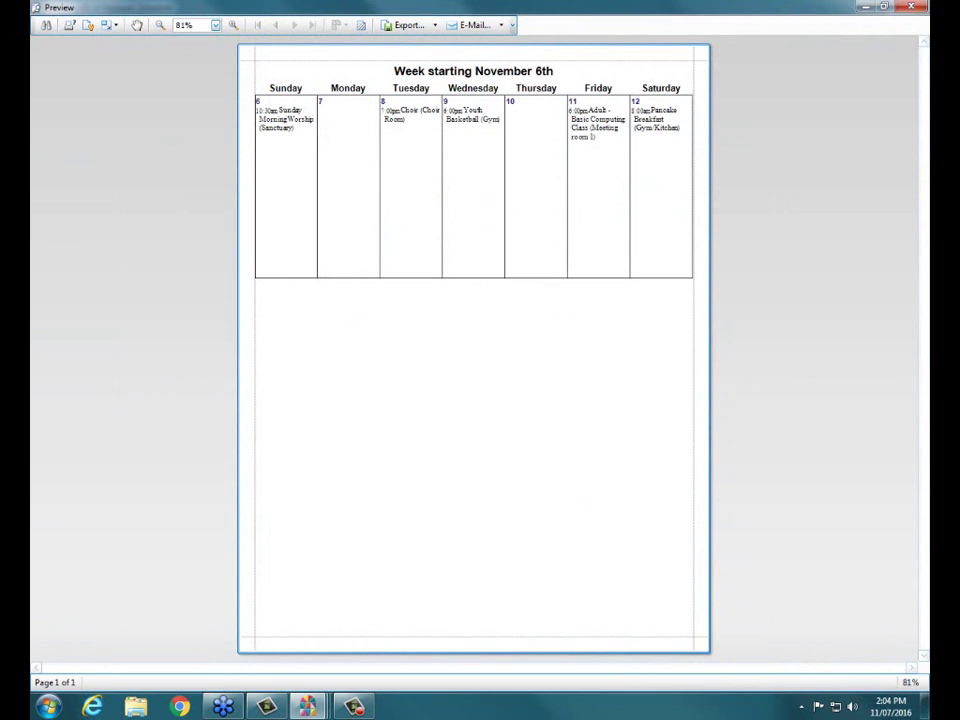
click(911, 6)
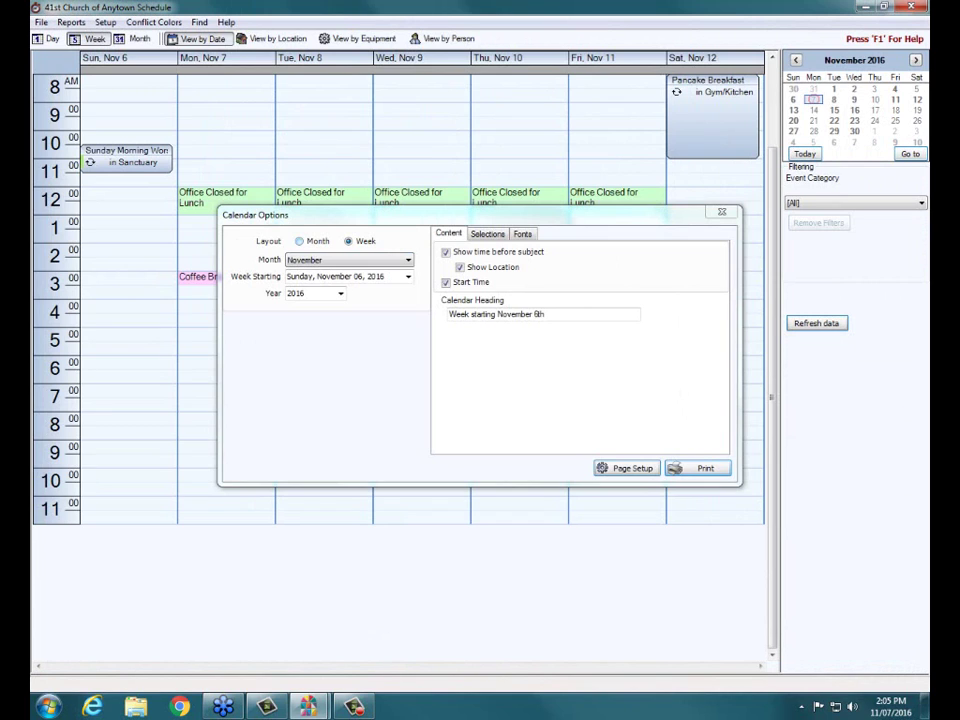
Switch the calendar layout to Month for November 2016 and preview the monthly calendar
click(300, 241)
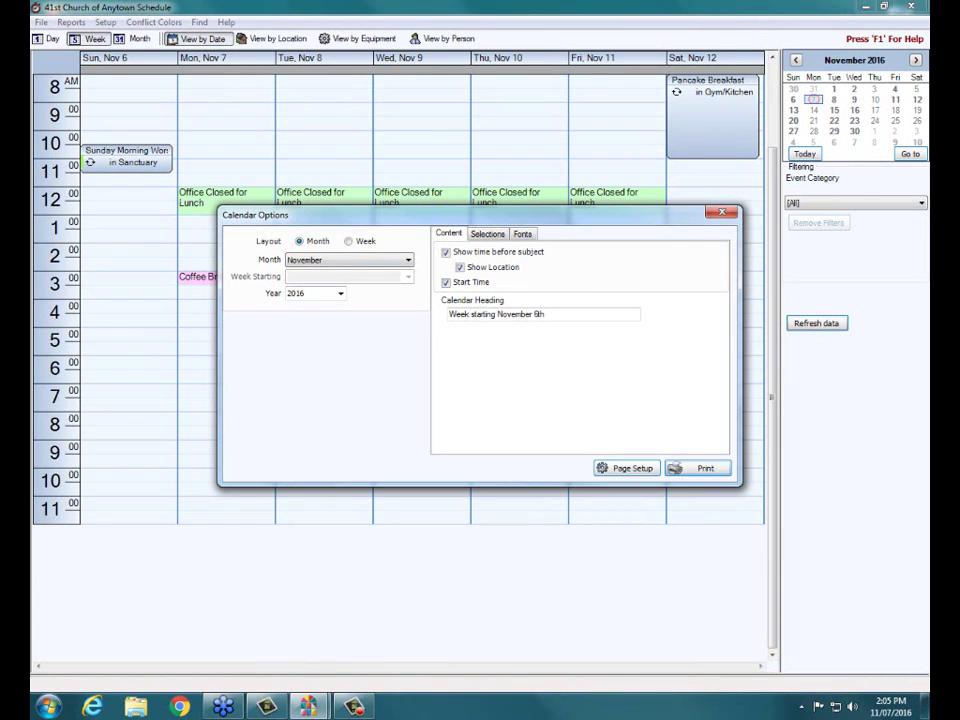
click(698, 468)
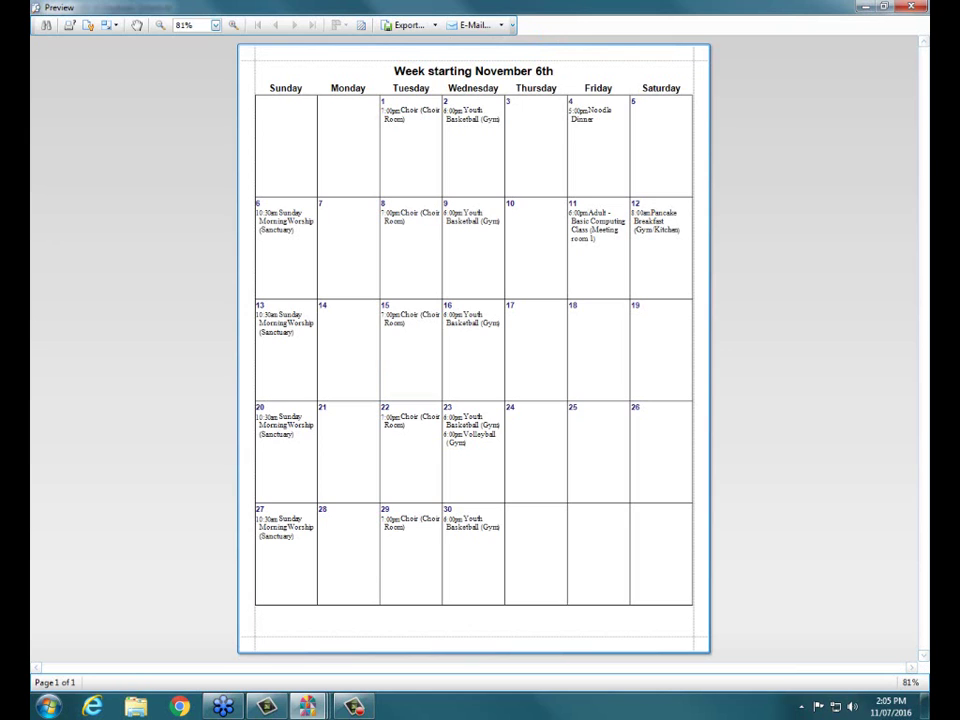
click(911, 6)
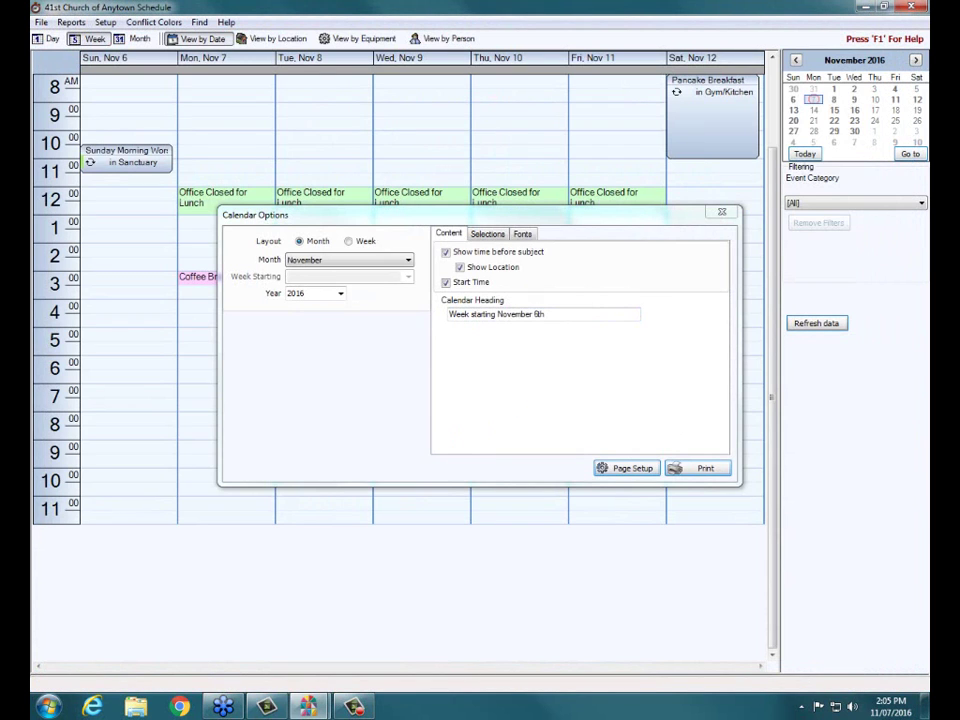
Set the calendar's page orientation to Landscape, preview the monthly calendar, and close the calendar options
click(627, 468)
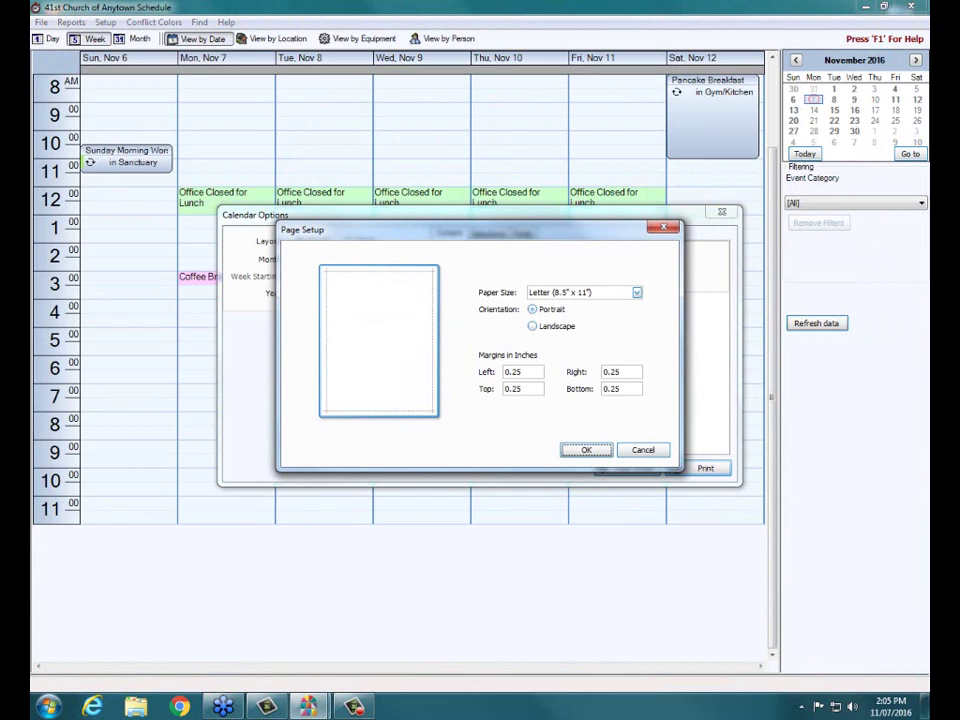
click(533, 326)
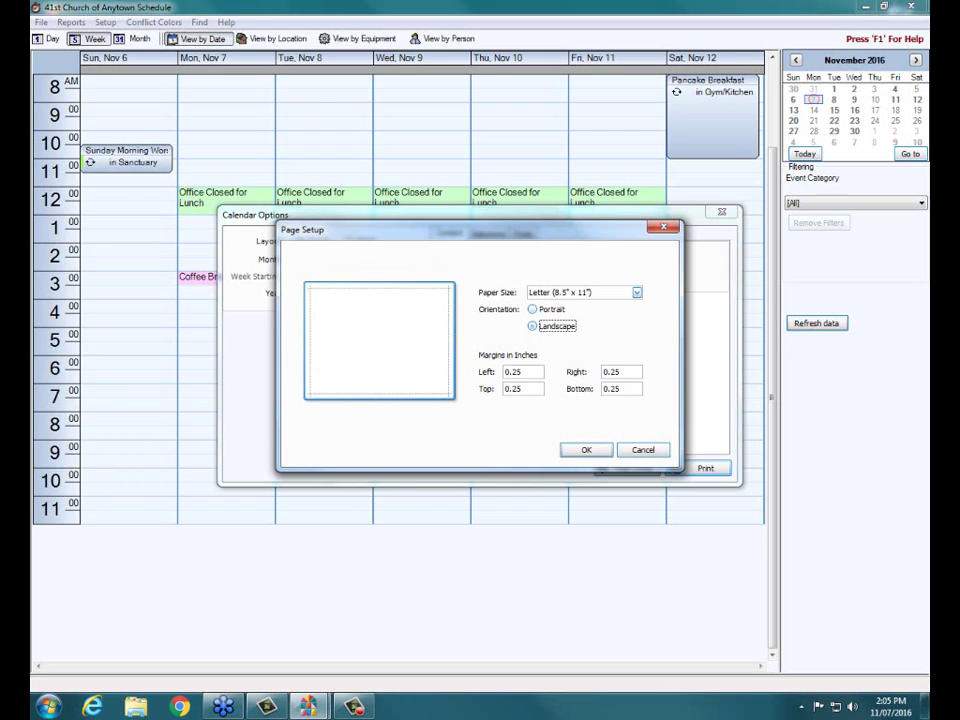
click(586, 450)
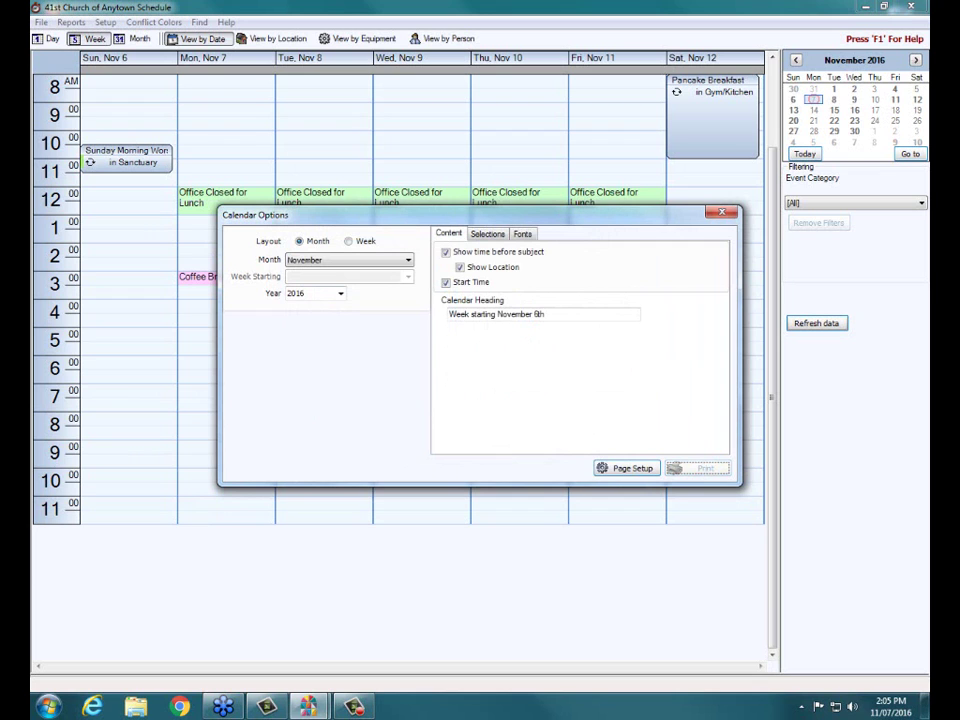
click(697, 468)
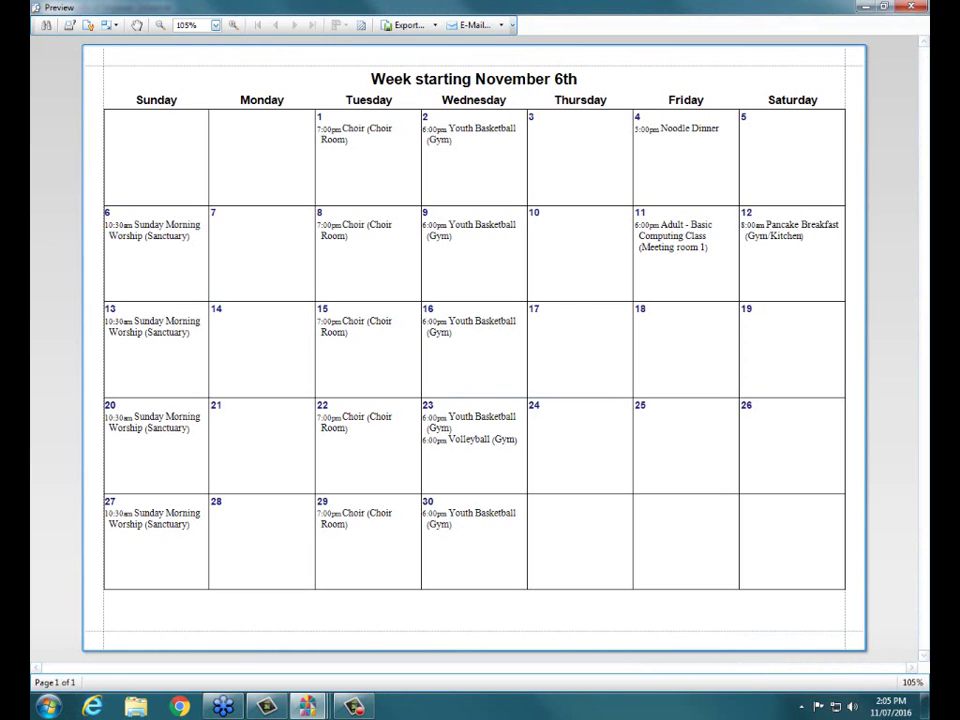
click(911, 7)
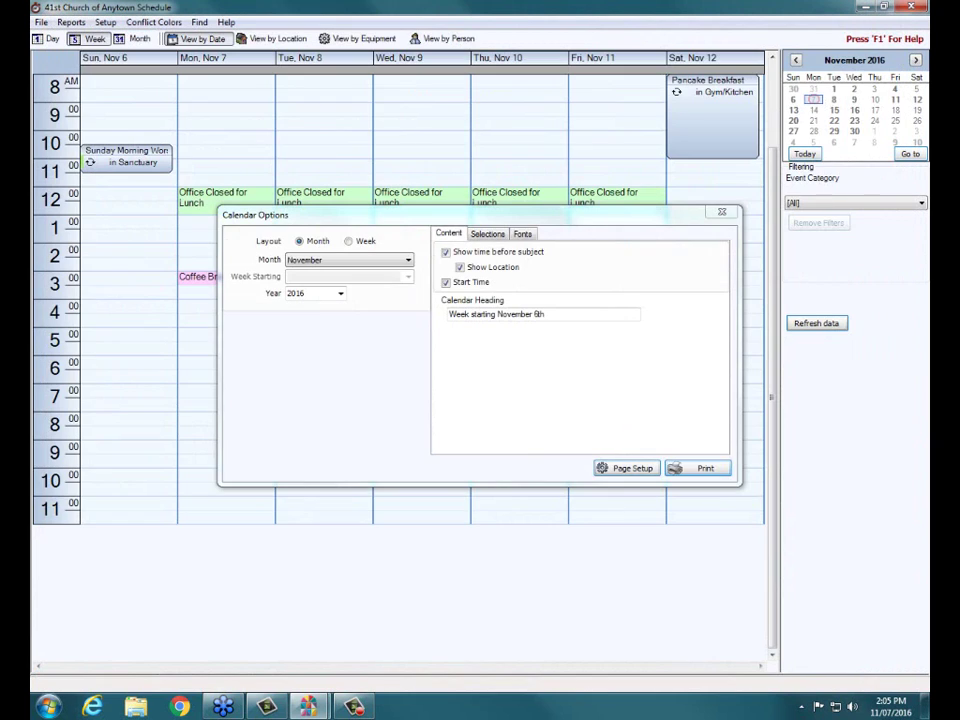
click(721, 212)
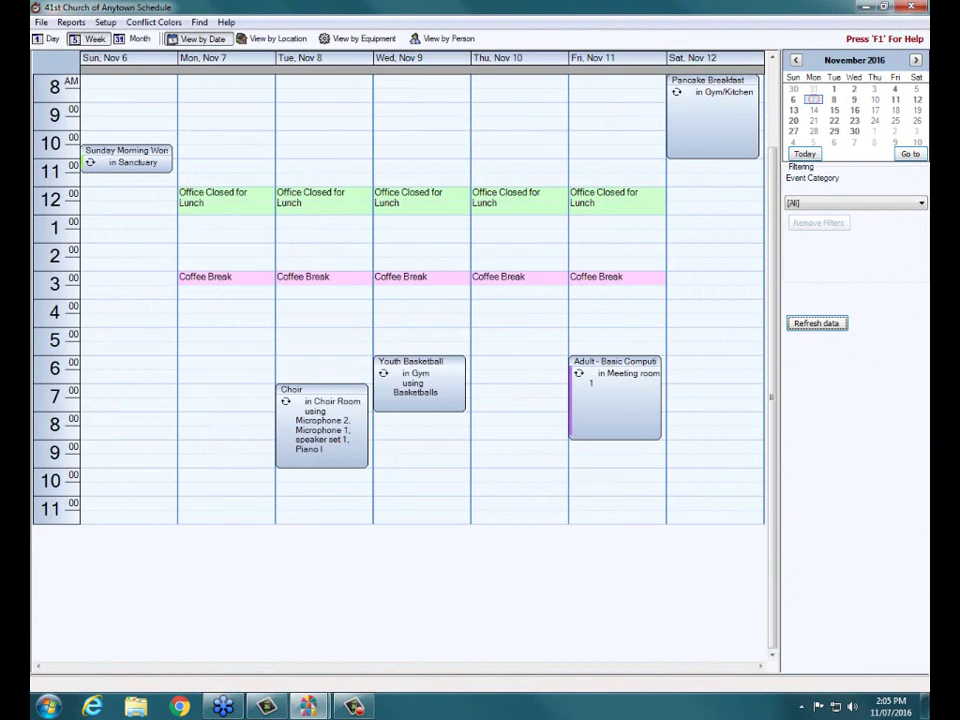
Start an Event Report with start date 11/01/2016, grouped by Date
click(71, 22)
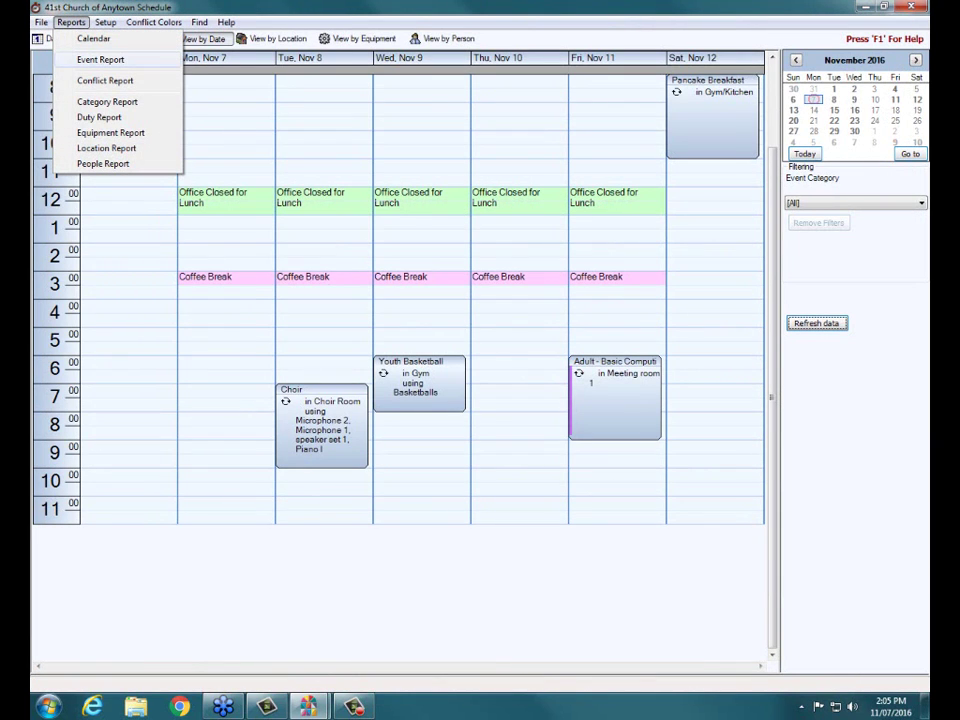
click(100, 59)
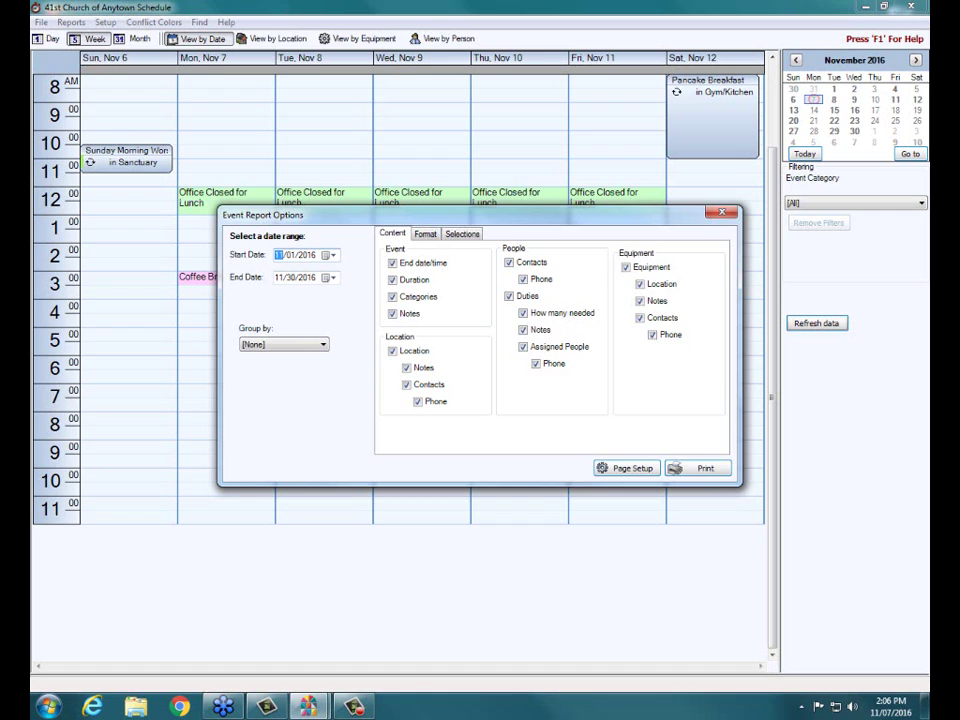
click(331, 255)
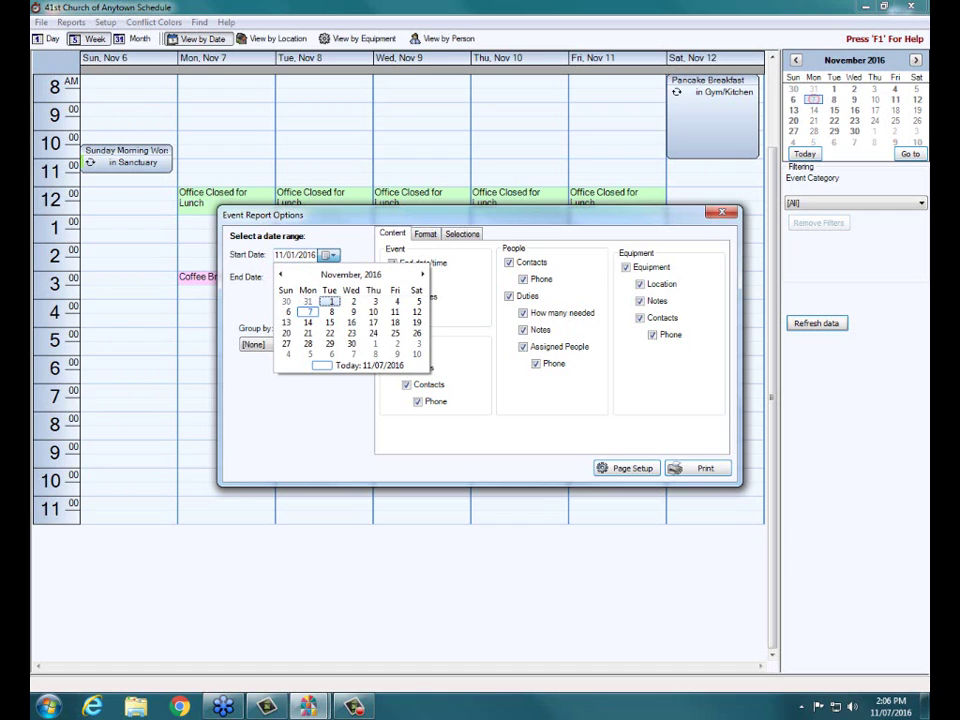
click(330, 301)
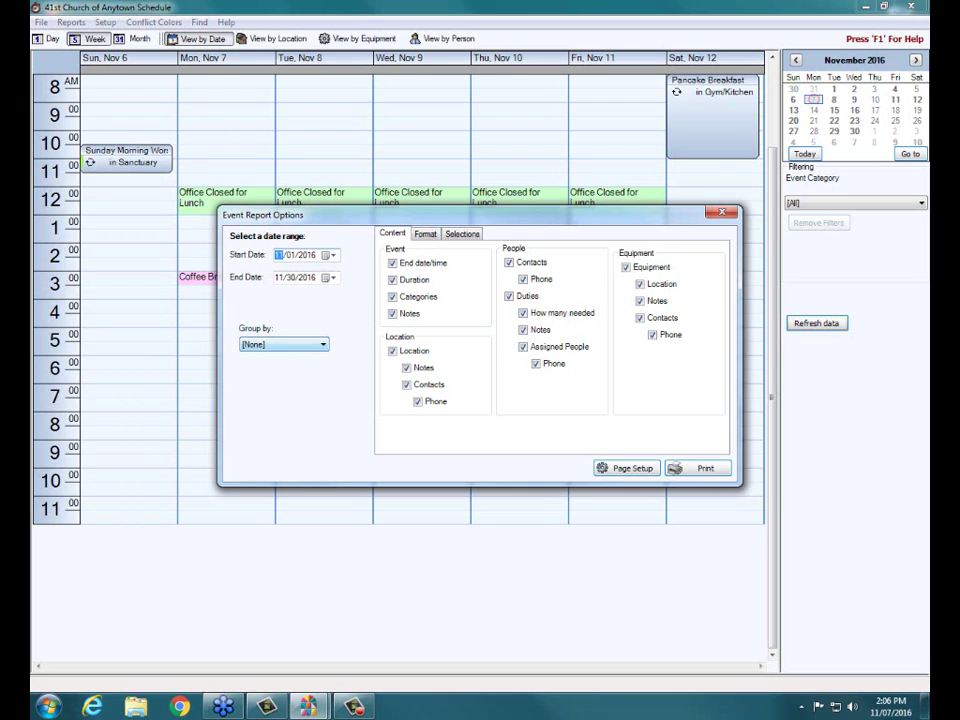
click(322, 344)
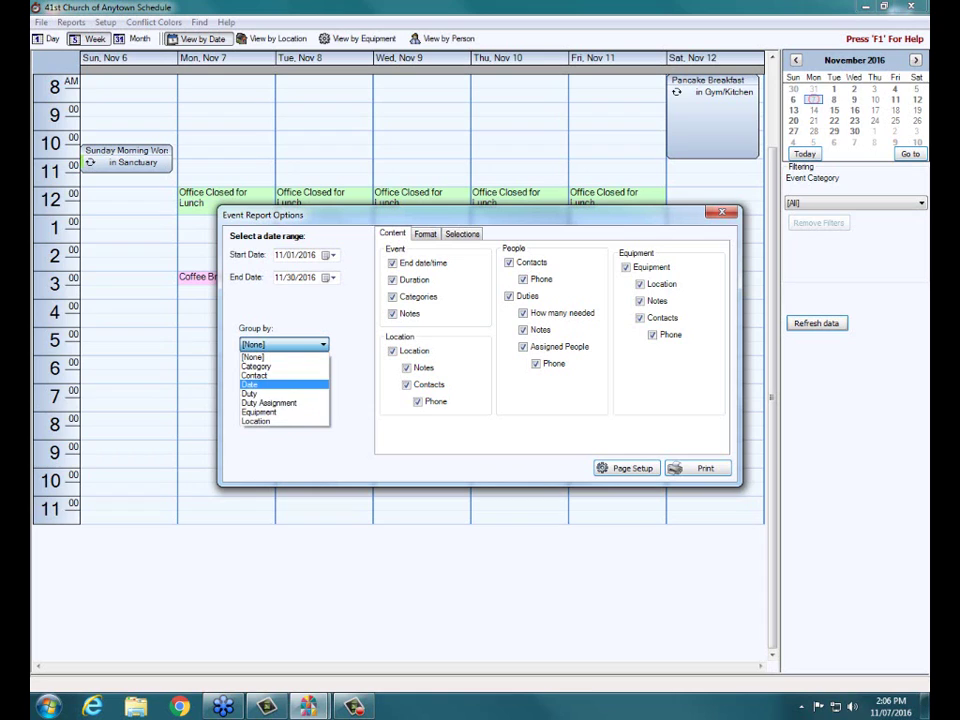
click(255, 384)
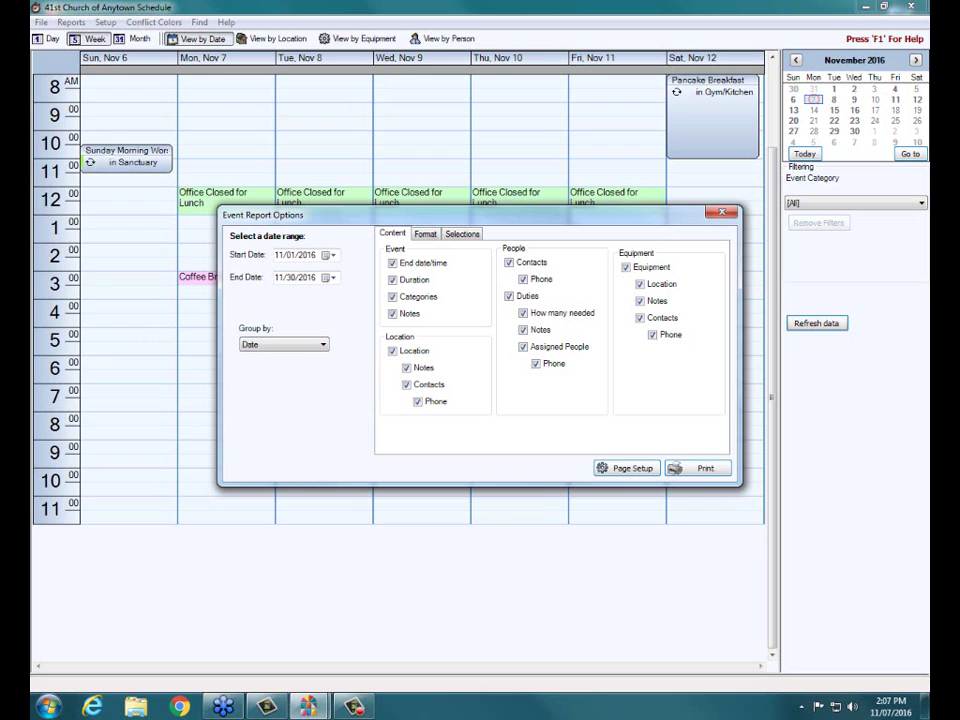
Set the event report's header text to "November Events" and include the current date/time in the report footer
click(425, 234)
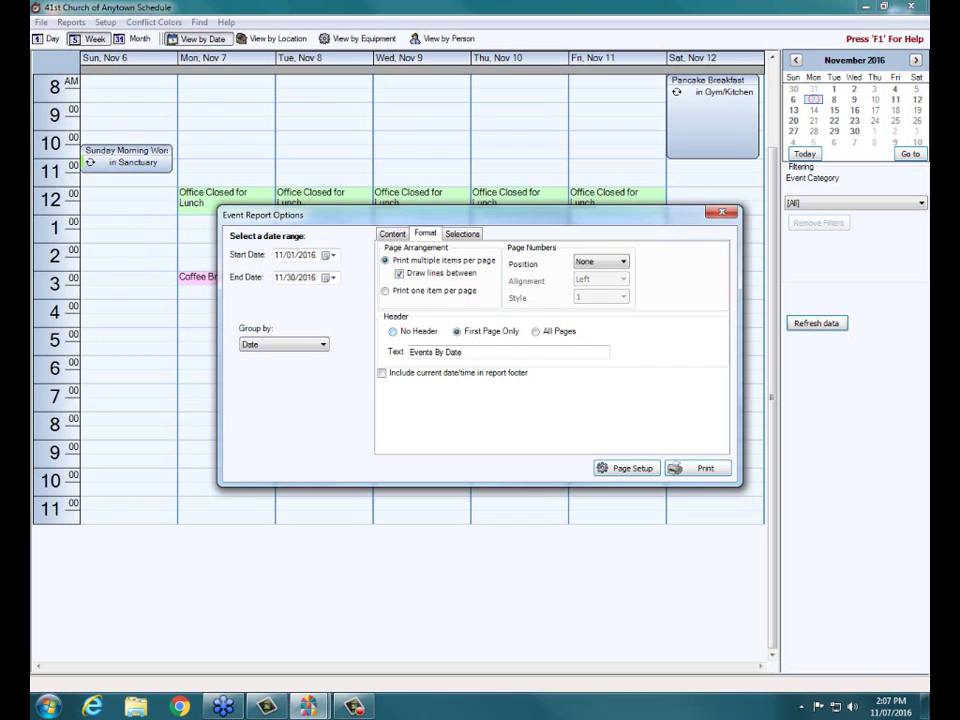
drag(466, 352, 408, 352)
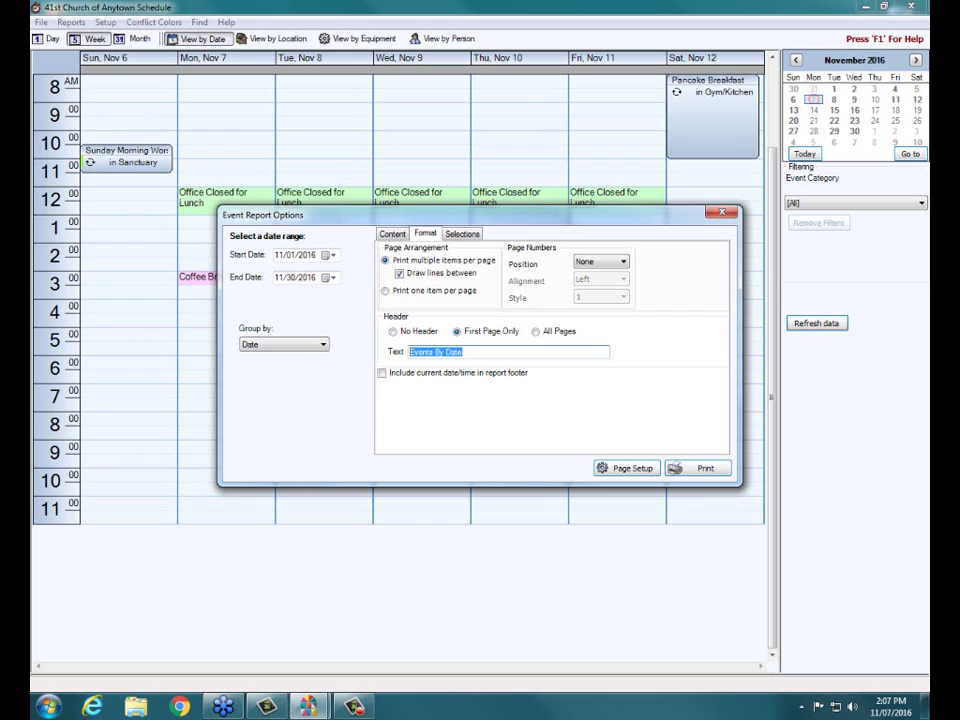
text(November Events)
click(382, 373)
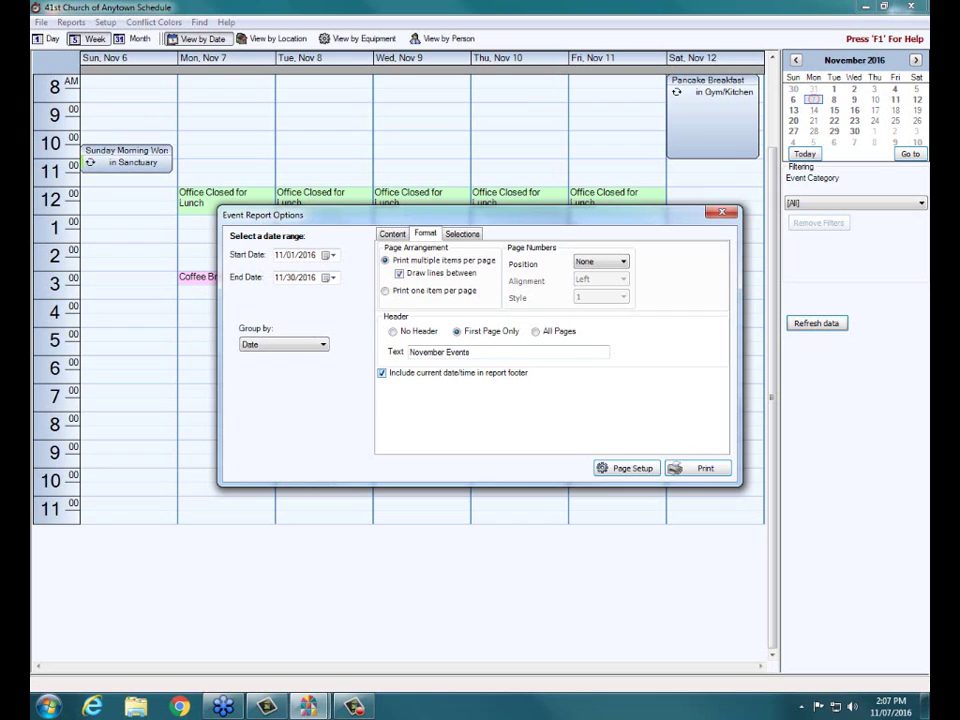
Check the event report's selection criteria, preview the report and look through its pages
click(462, 234)
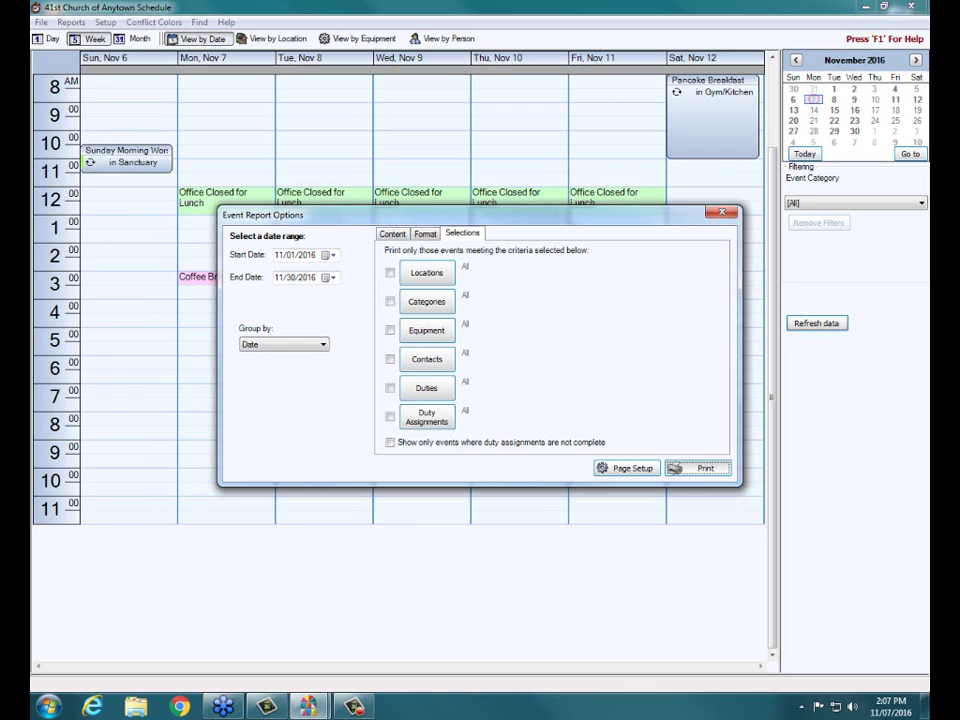
click(697, 468)
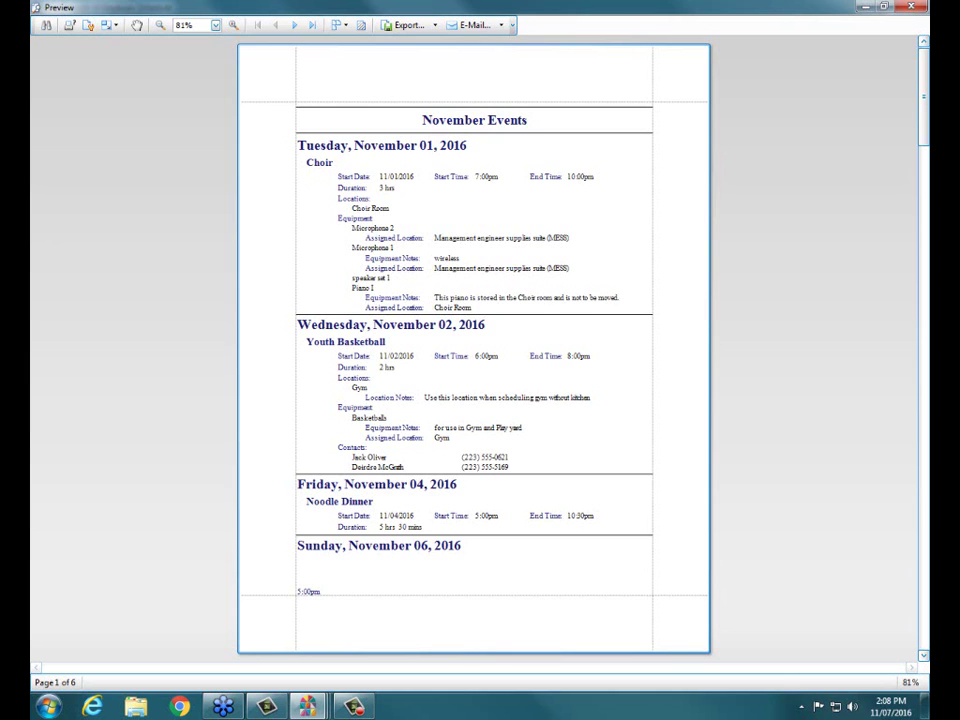
key(Page_Down)
key(Page_Down)
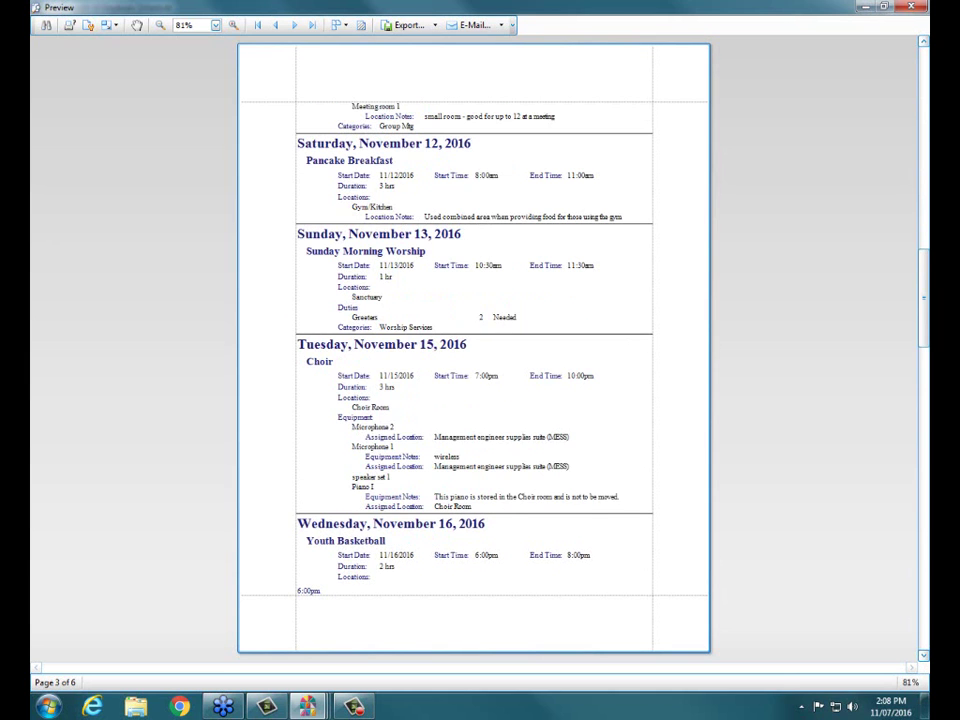
key(Page_Down)
key(Page_Down)
key(Page_Down)
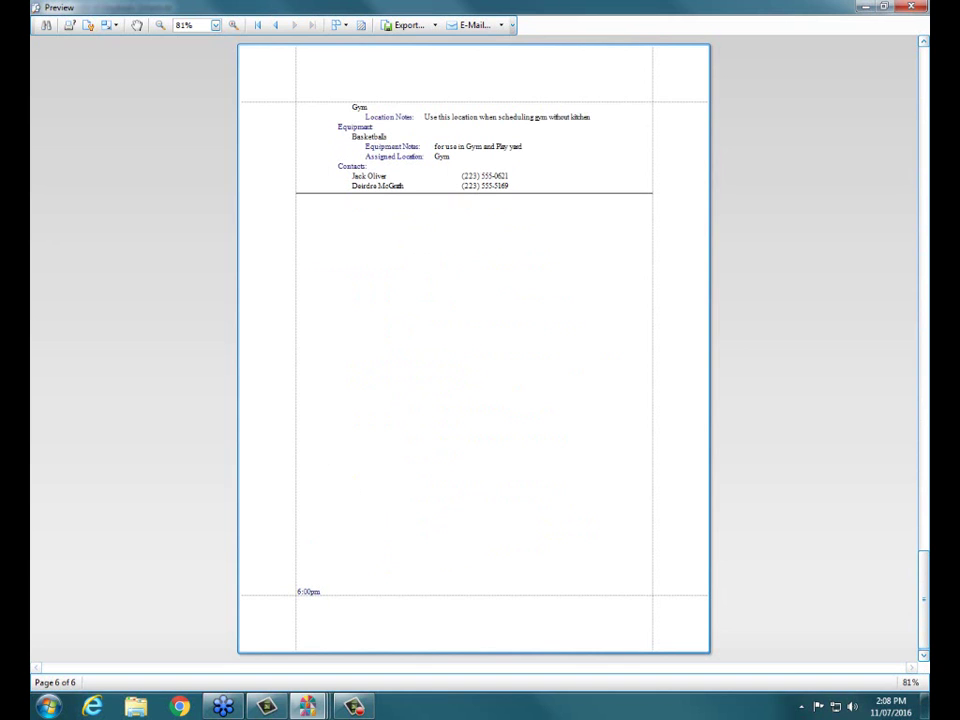
key(Page_Up)
key(Page_Up)
key(Page_Up)
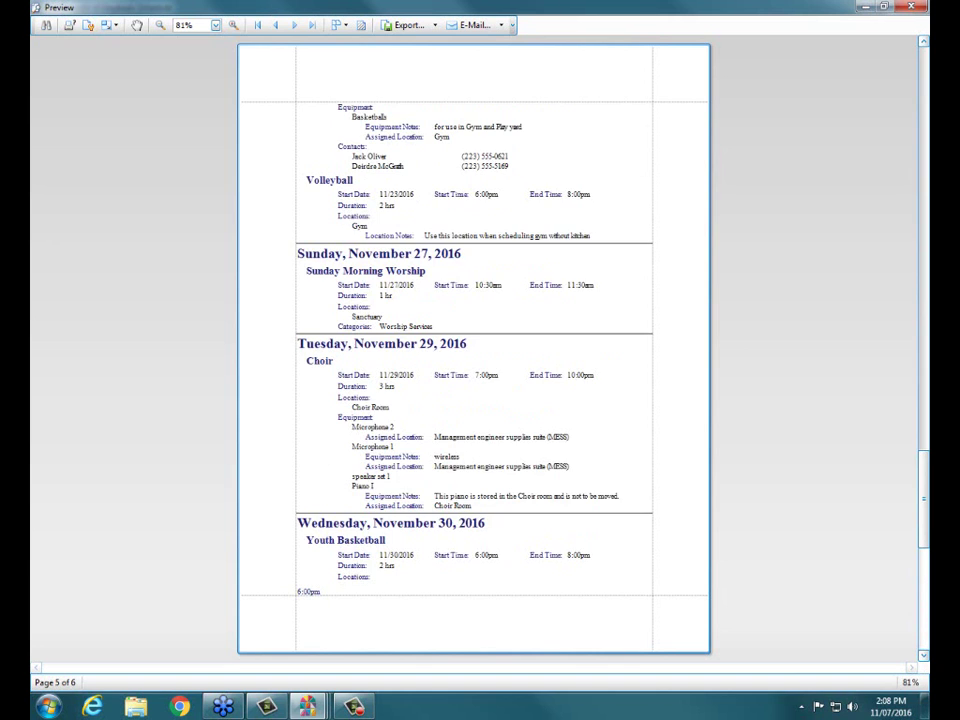
key(Page_Up)
key(Page_Up)
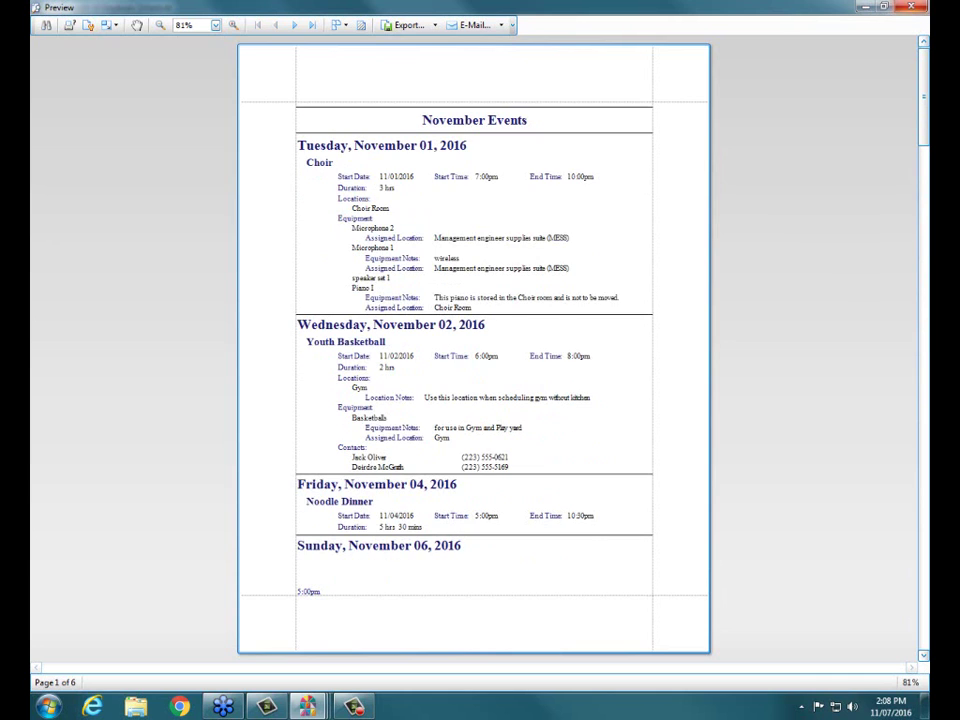
click(911, 7)
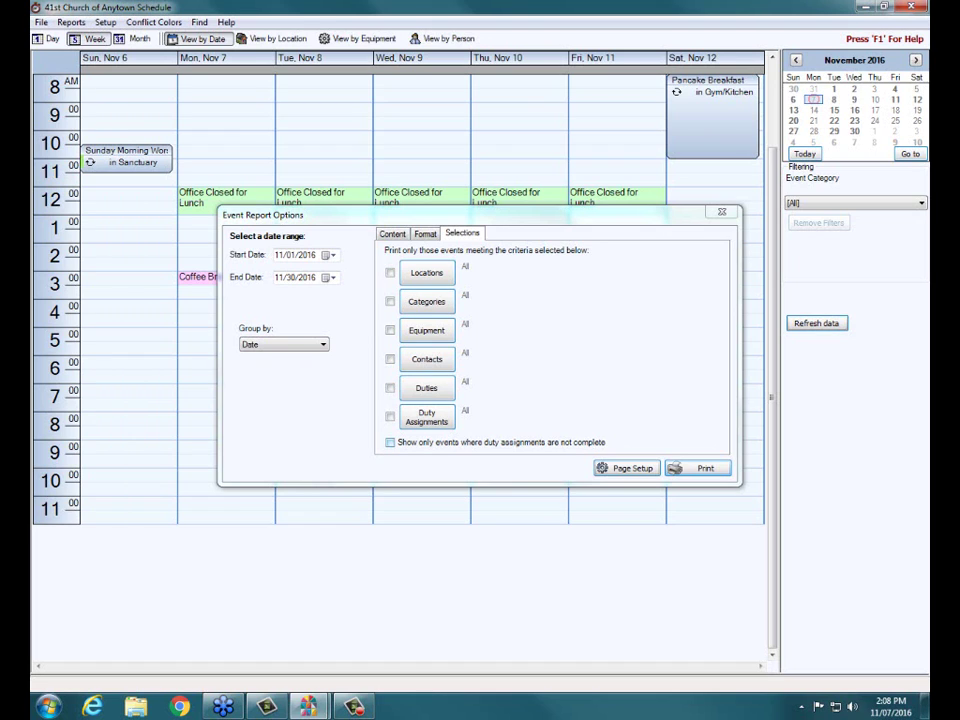
Preview the report with only events where duty assignments are not complete, and clear that restriction
click(389, 442)
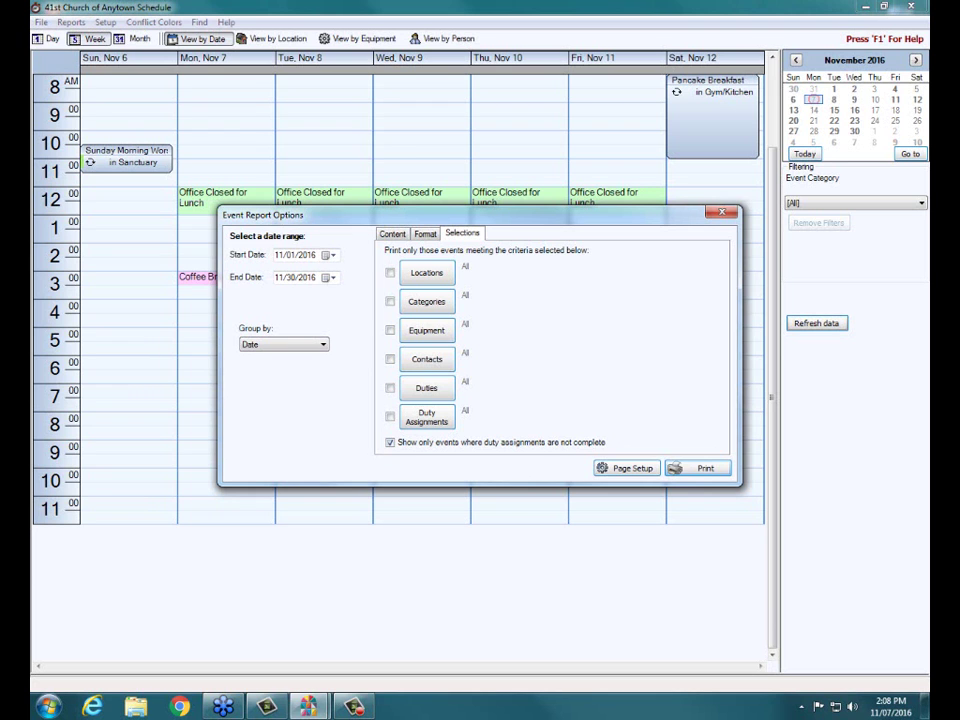
click(698, 468)
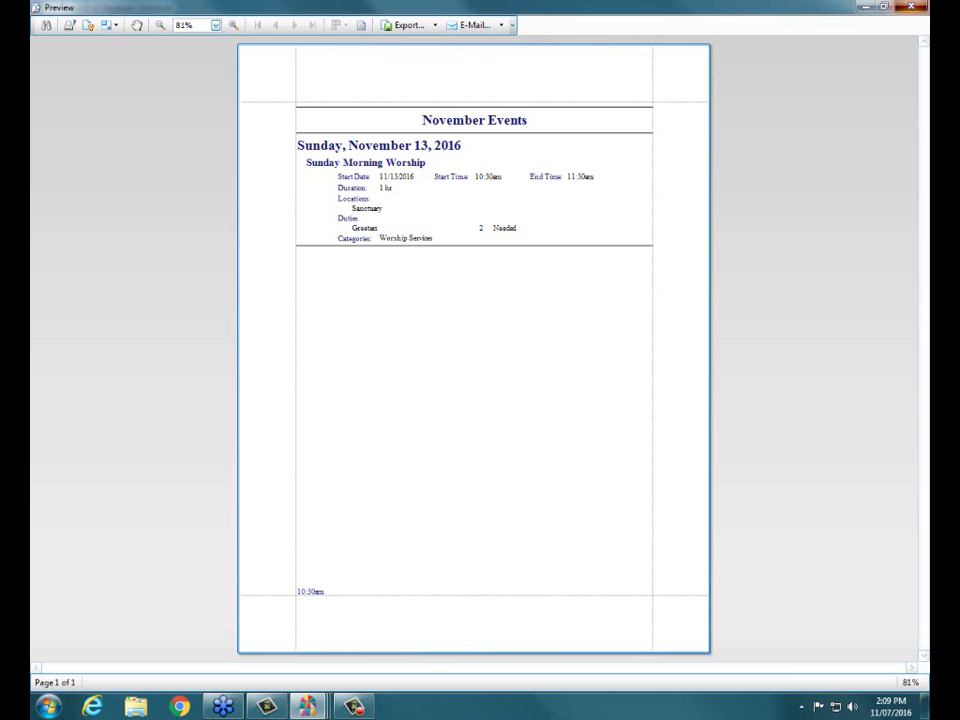
click(911, 6)
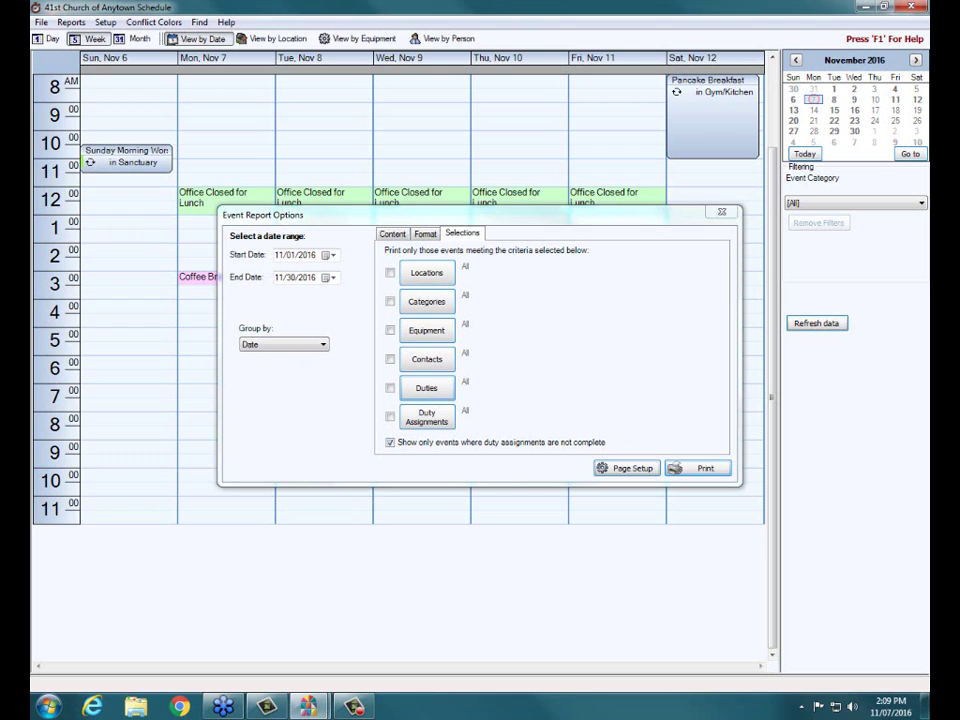
click(390, 442)
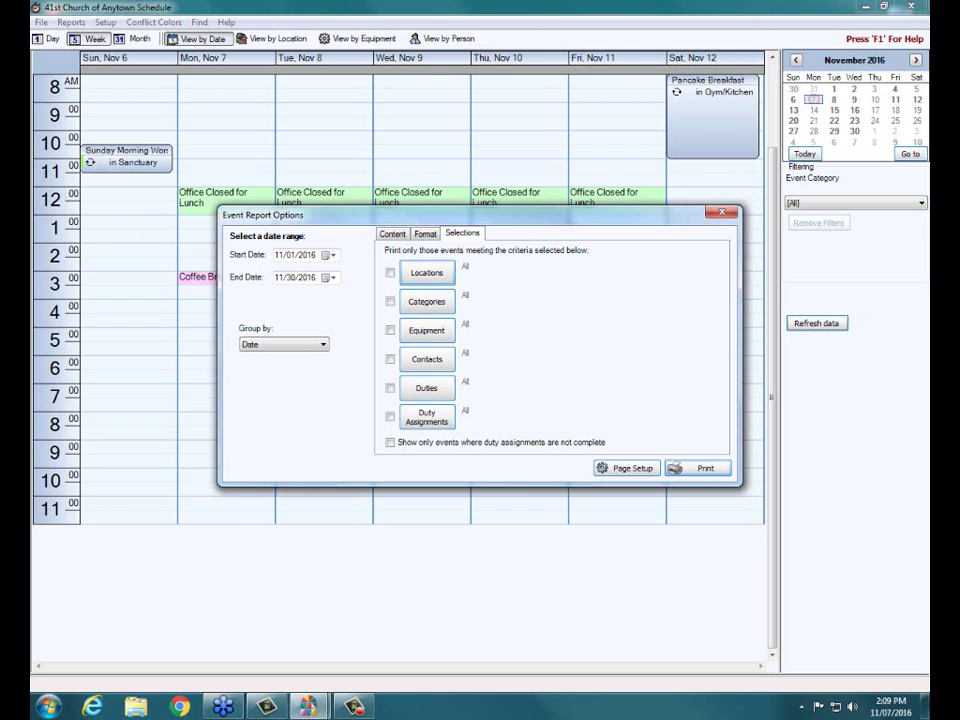
Limit the event report to the Gym location only and preview the filtered report
click(390, 273)
click(427, 273)
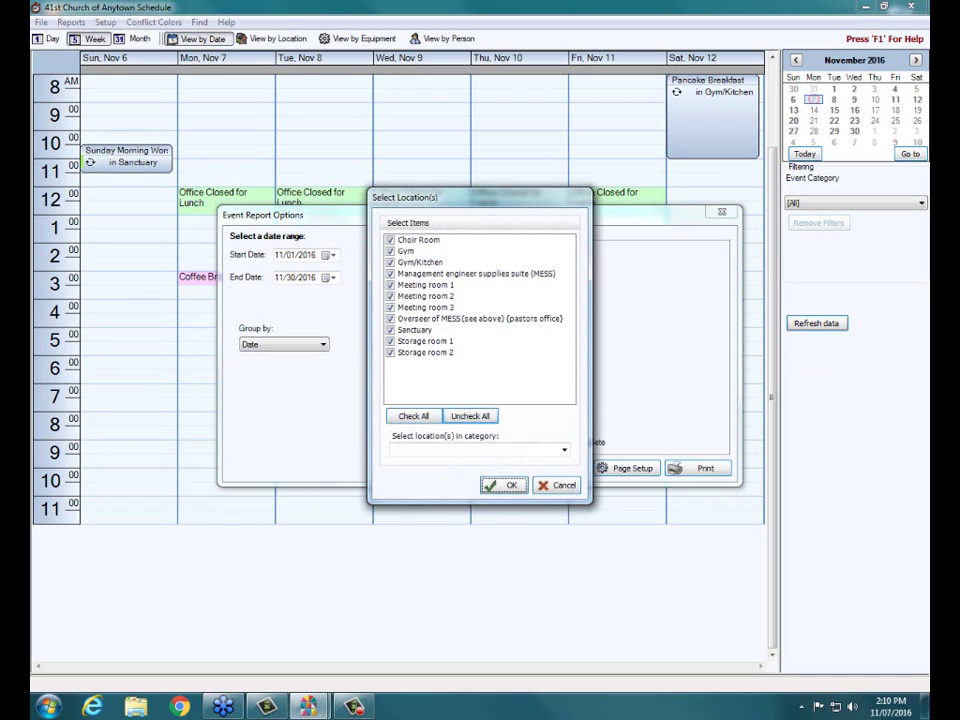
click(470, 416)
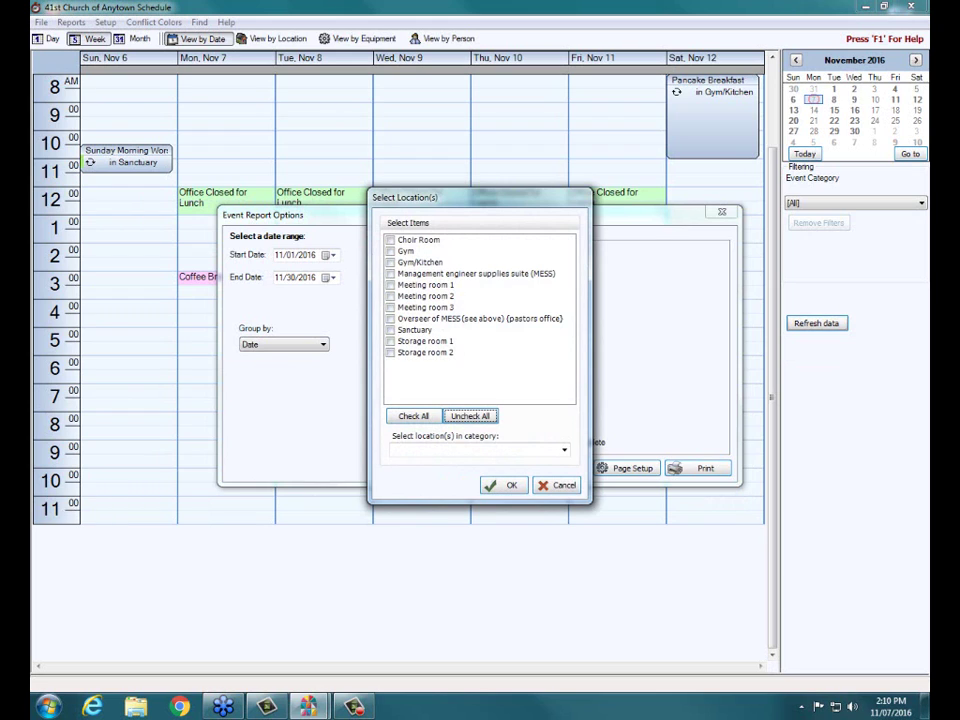
click(391, 252)
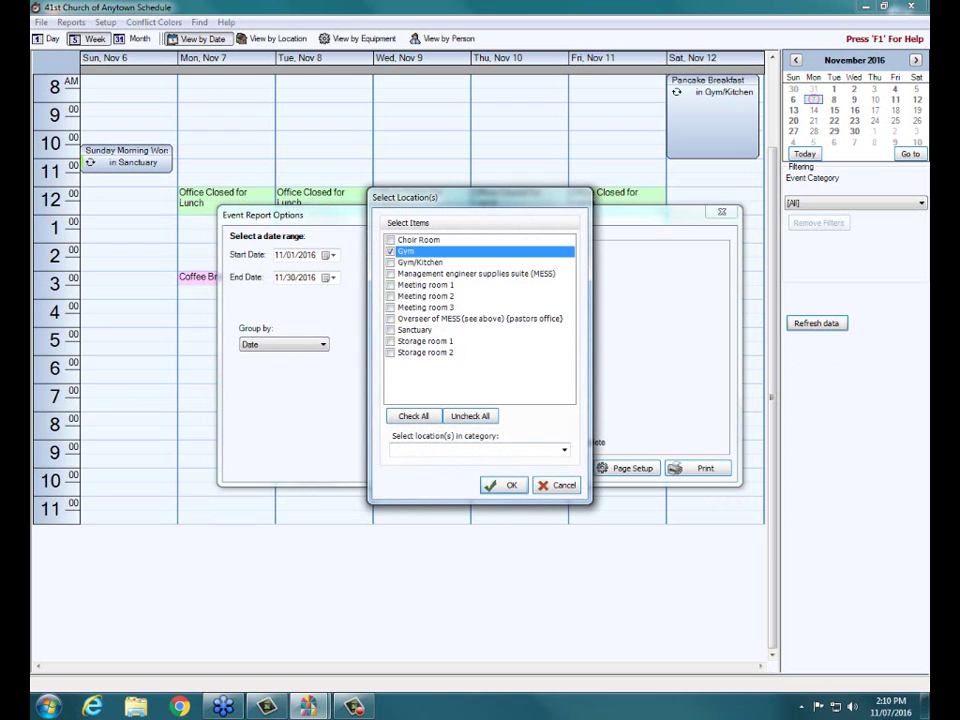
click(504, 485)
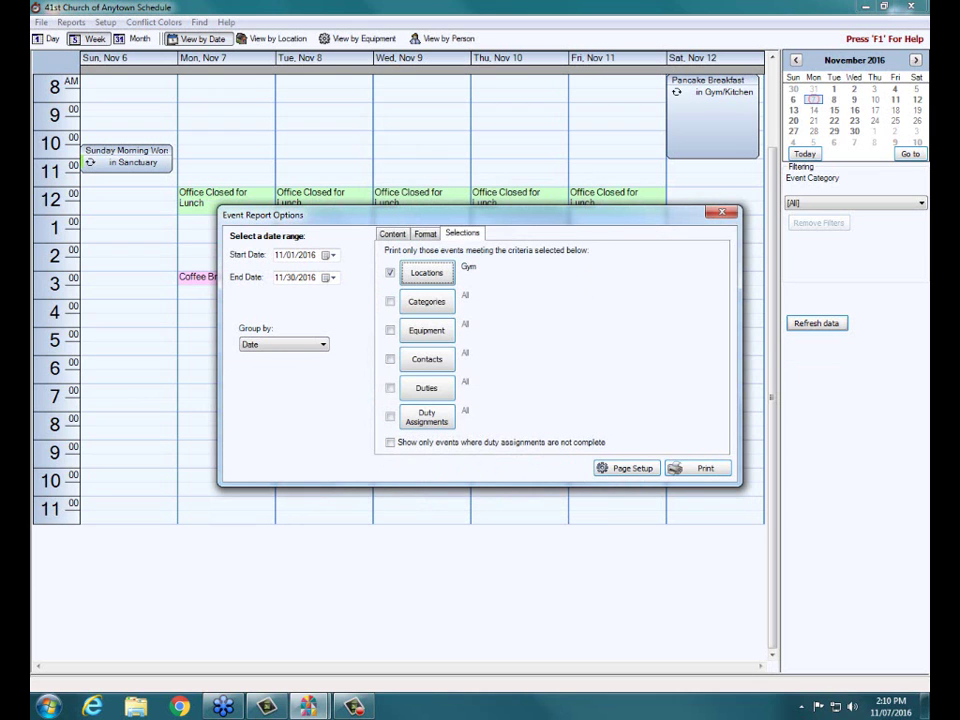
click(698, 468)
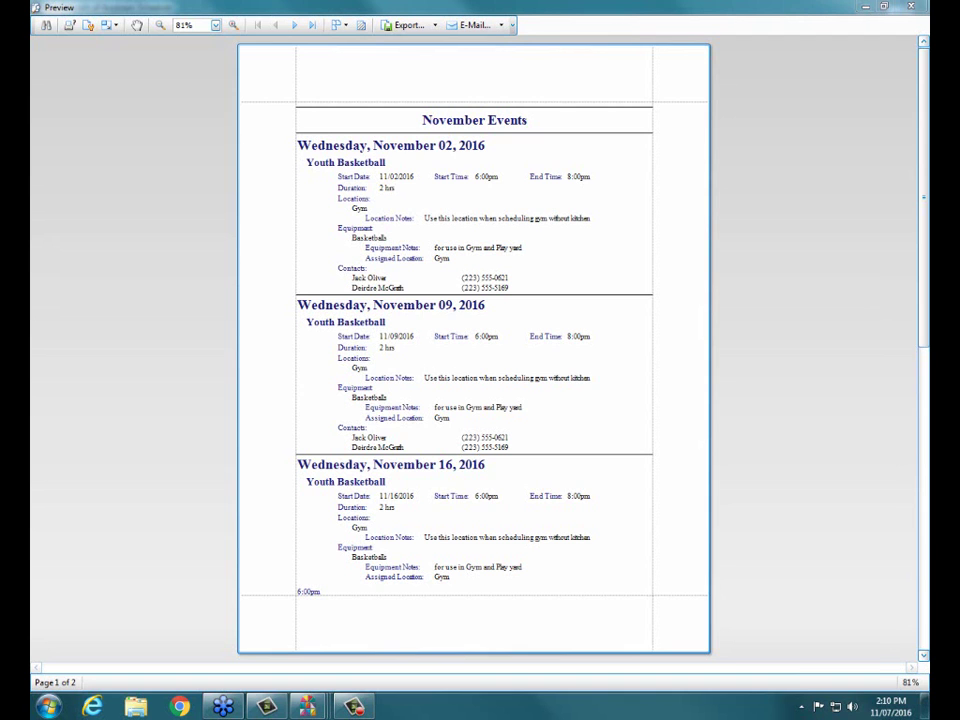
click(911, 6)
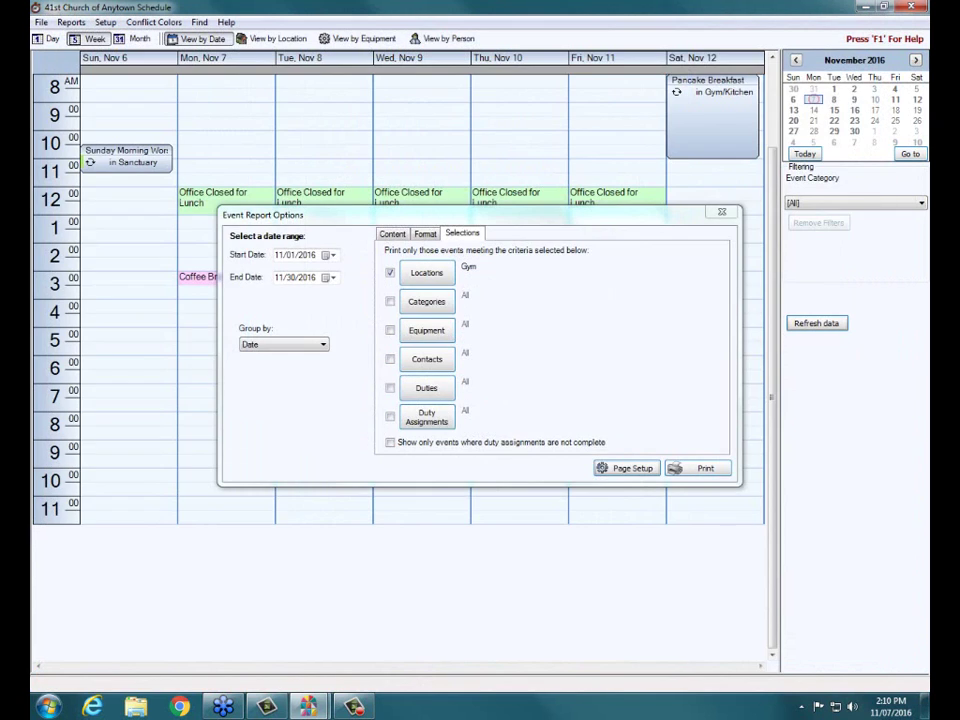
Remove the Gym location restriction from the event report and close its options
click(390, 273)
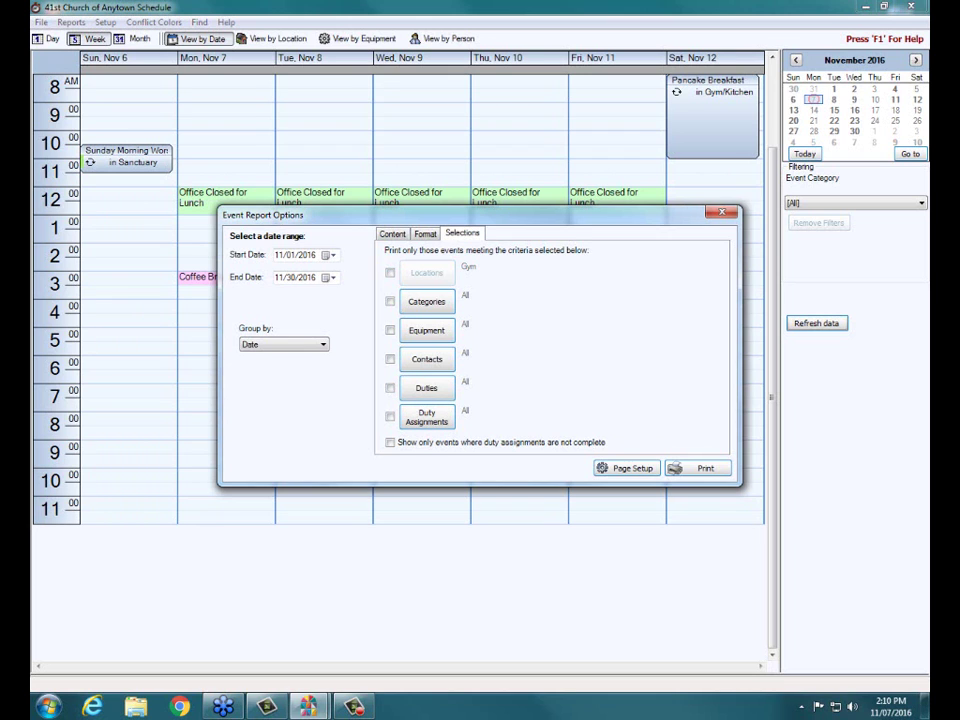
click(721, 212)
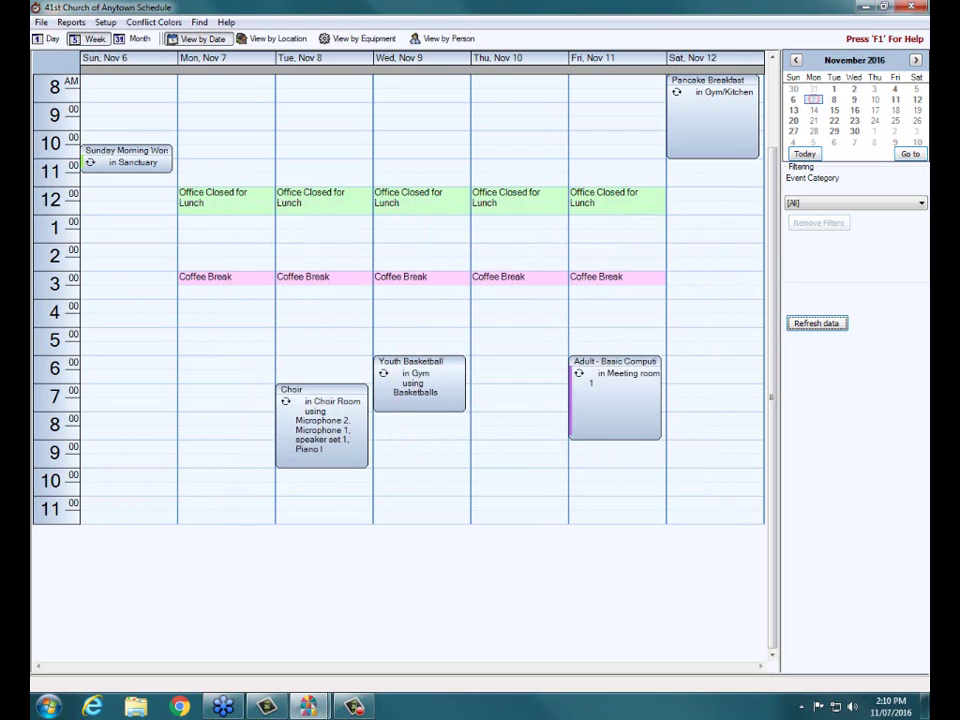
Preview the conflict report for November 2016 and show the schedule week containing November 23
click(71, 22)
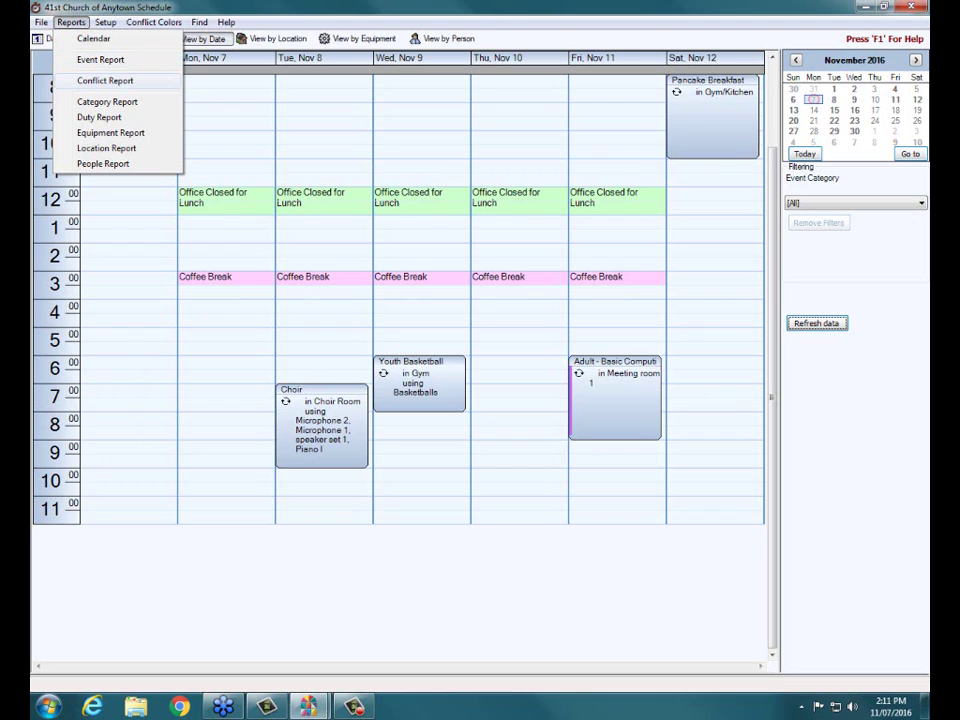
click(105, 81)
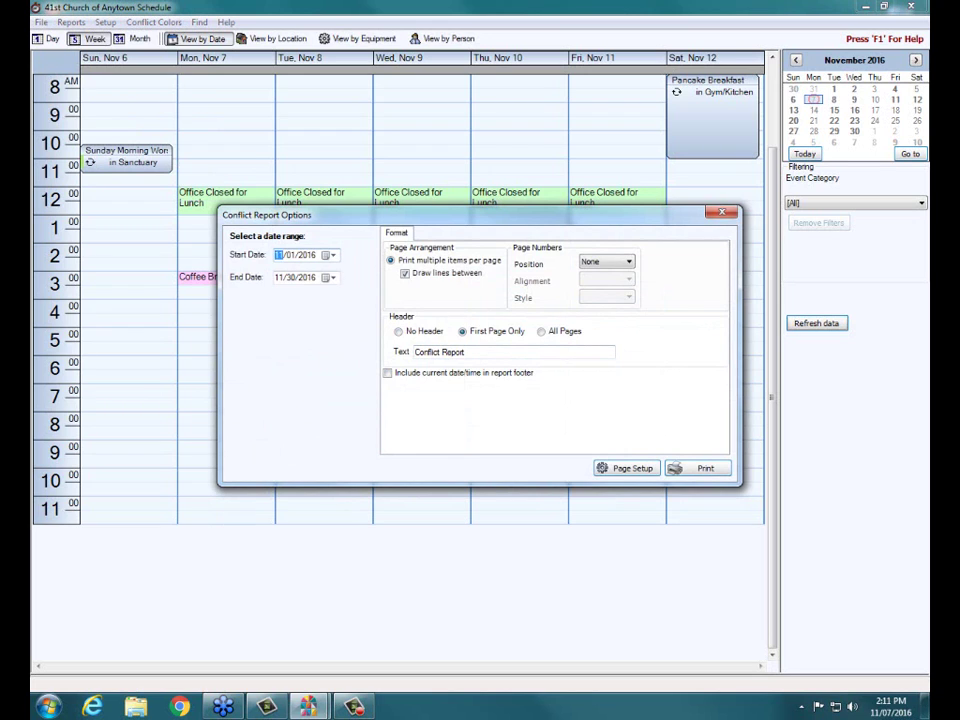
click(698, 468)
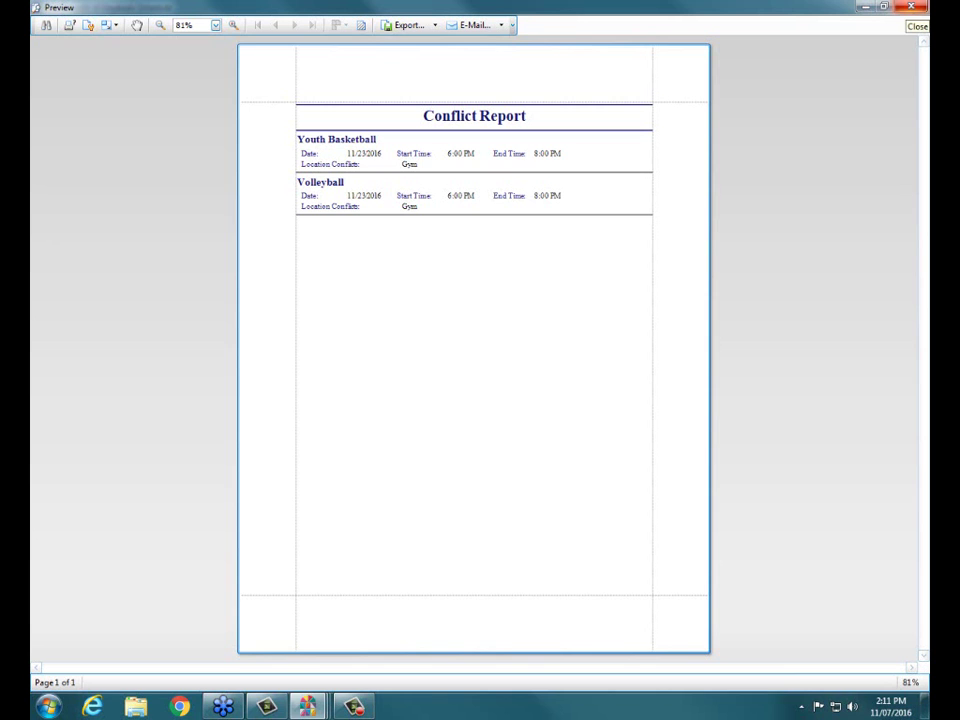
click(911, 7)
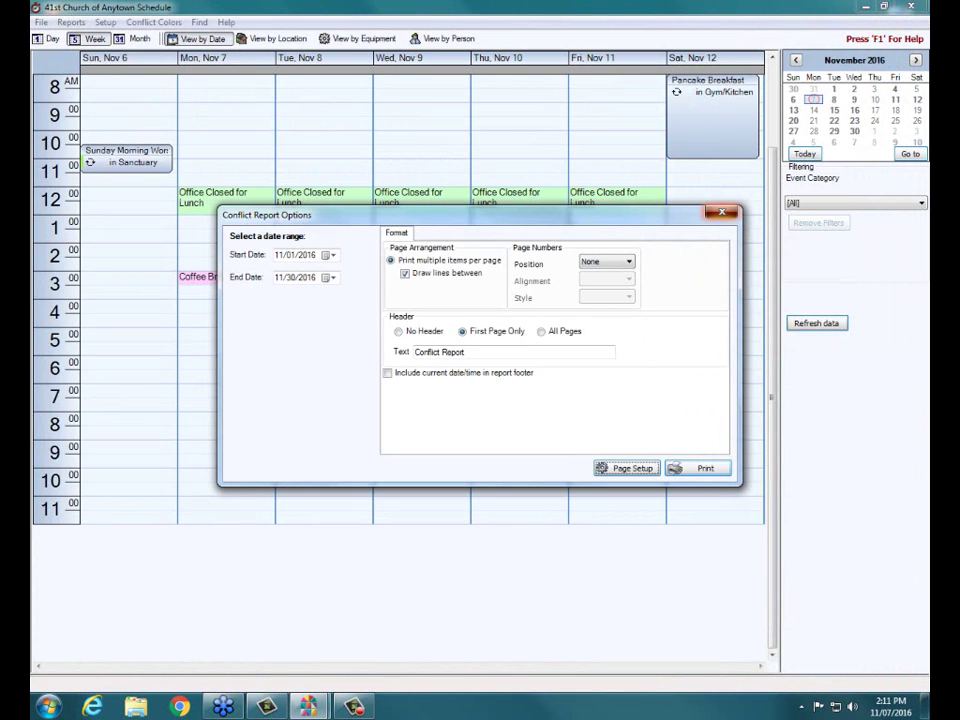
click(721, 212)
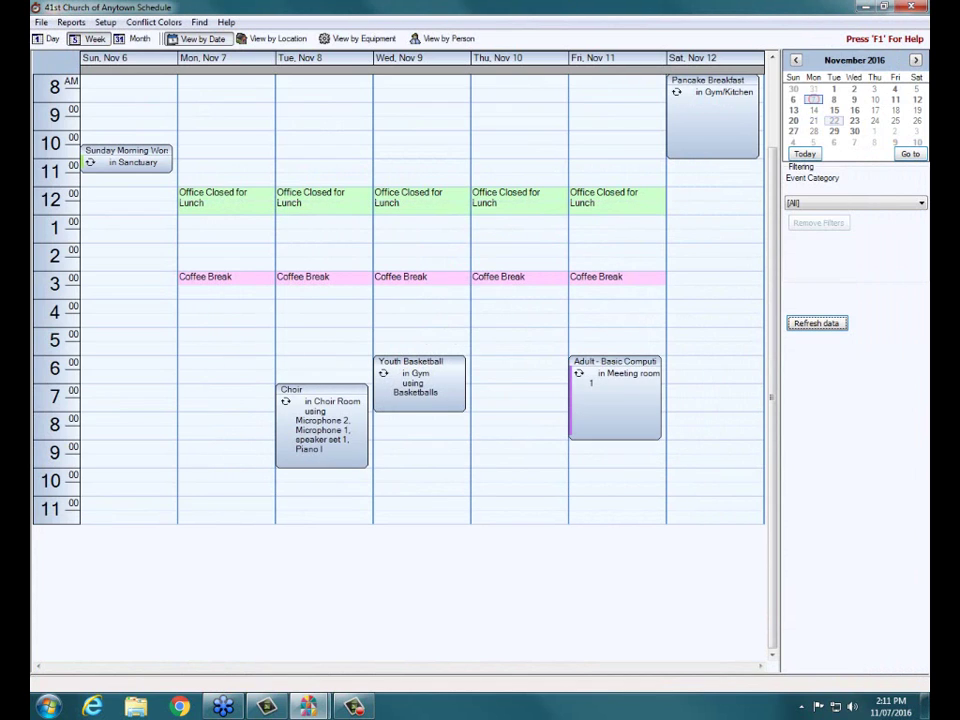
click(854, 121)
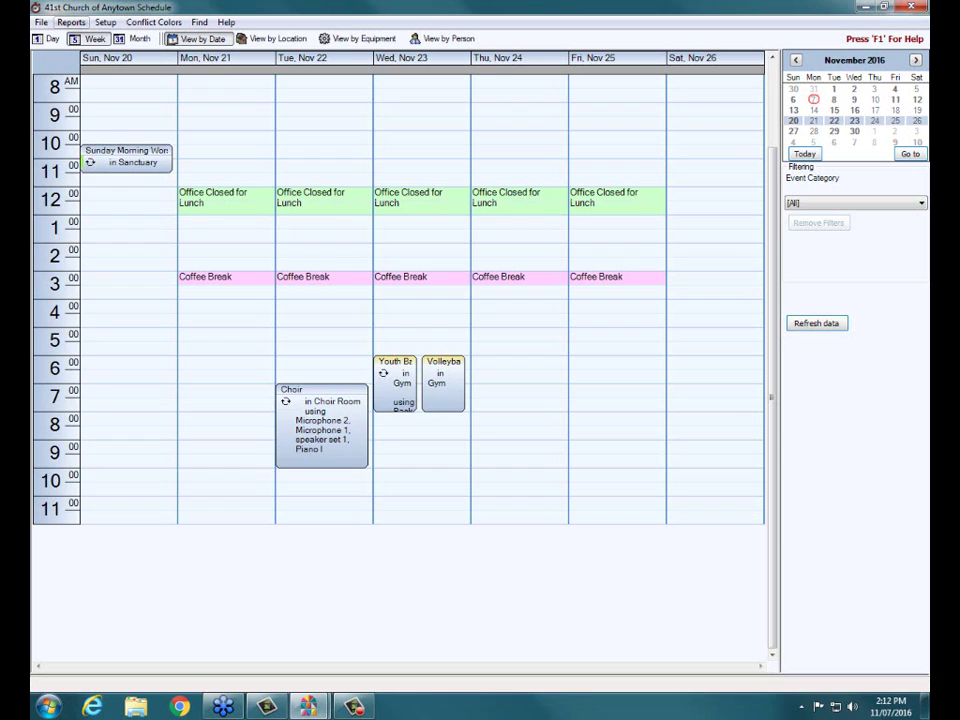
Check the category report's content and format options, preview it with all categories, and close the report
click(71, 22)
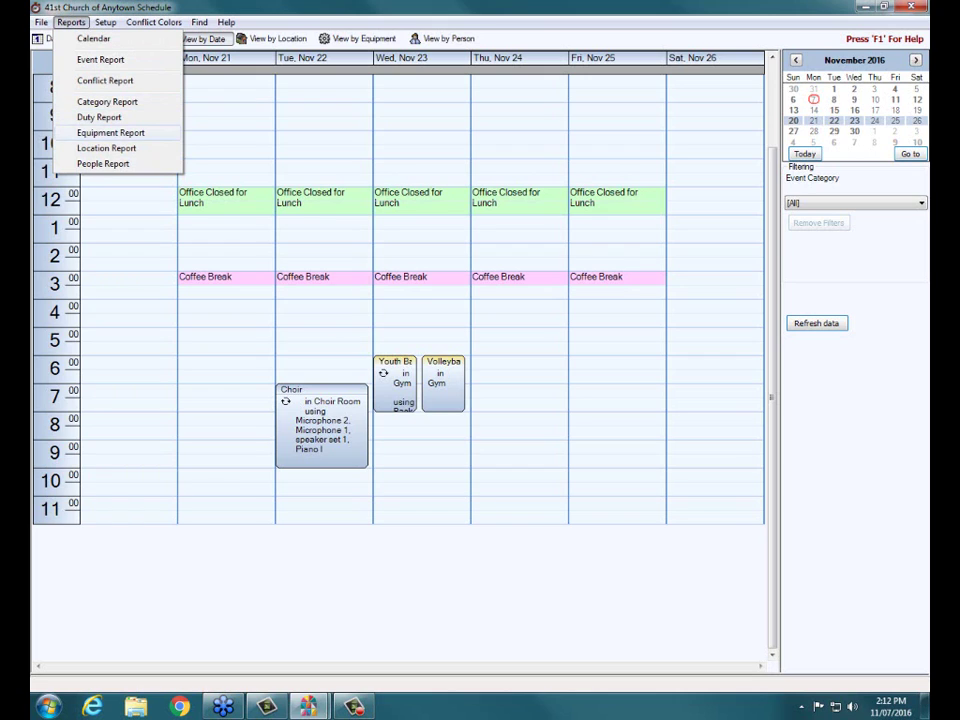
click(107, 102)
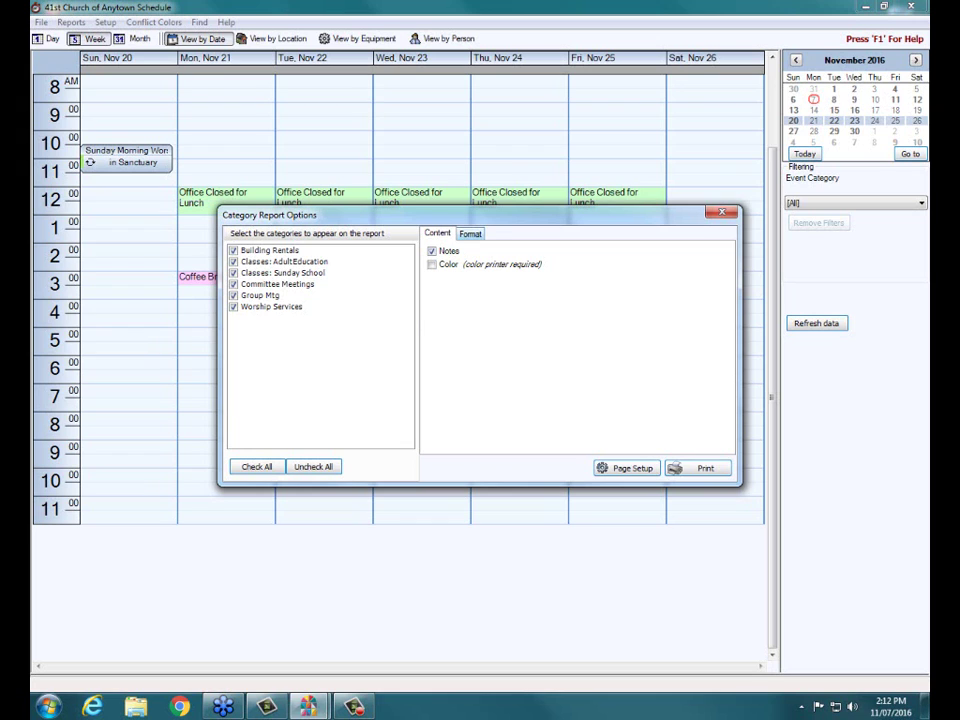
click(470, 233)
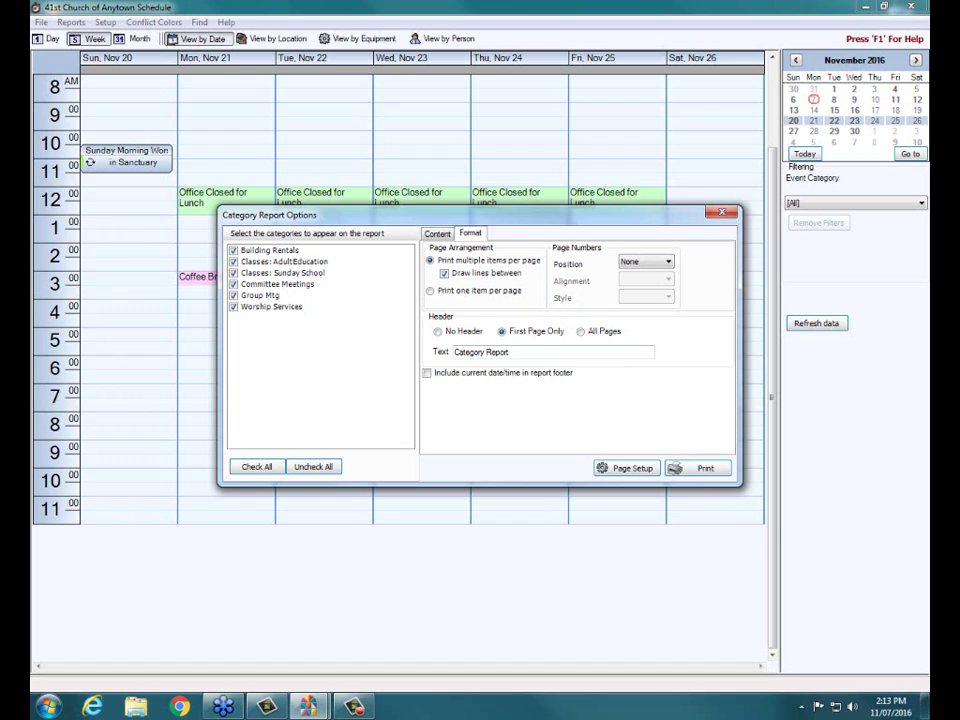
click(698, 468)
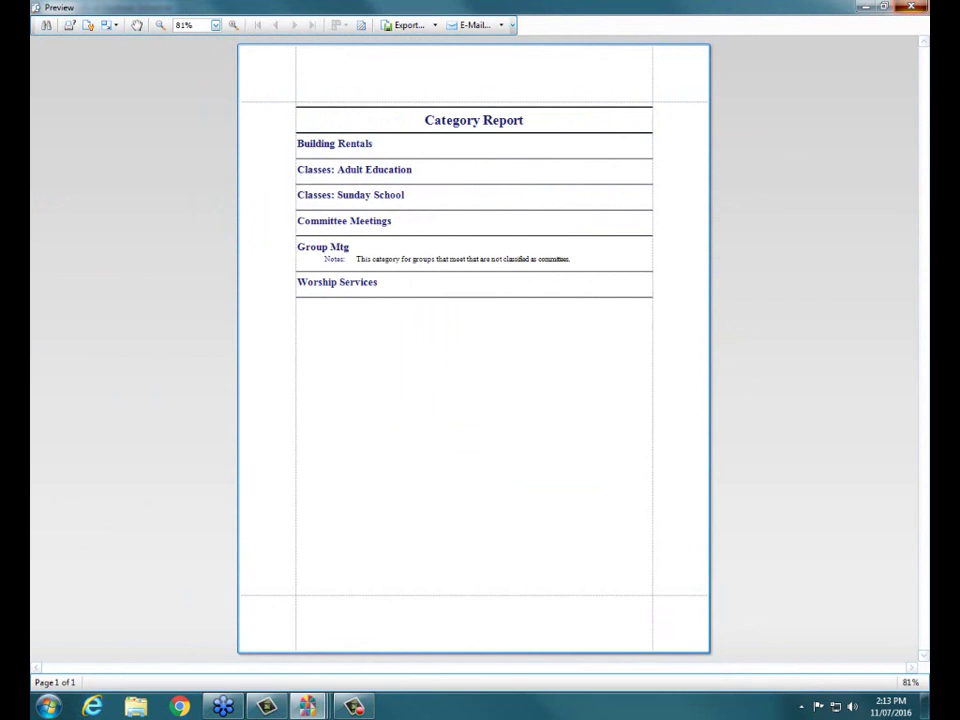
key(Escape)
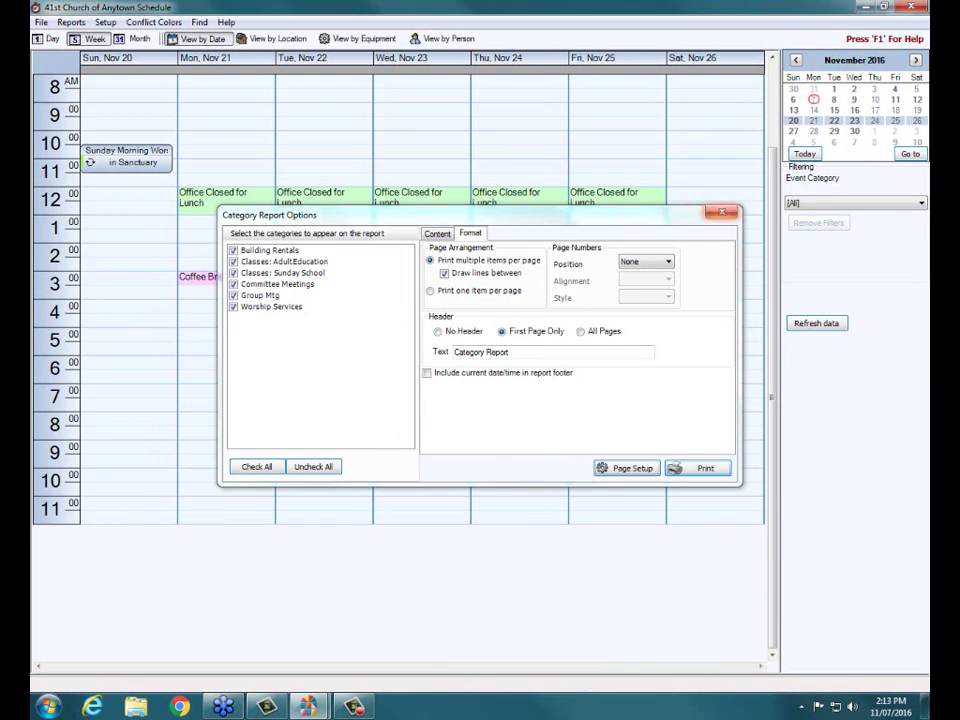
click(721, 212)
Include notes in the duty report, check its format options and preview it with all duties
click(71, 22)
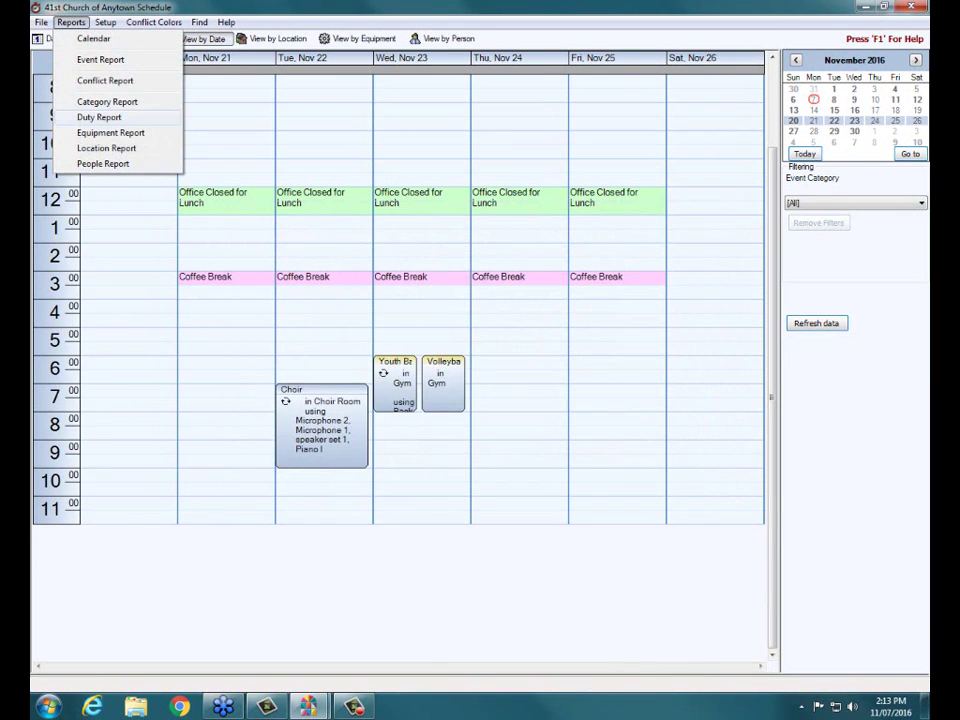
click(99, 117)
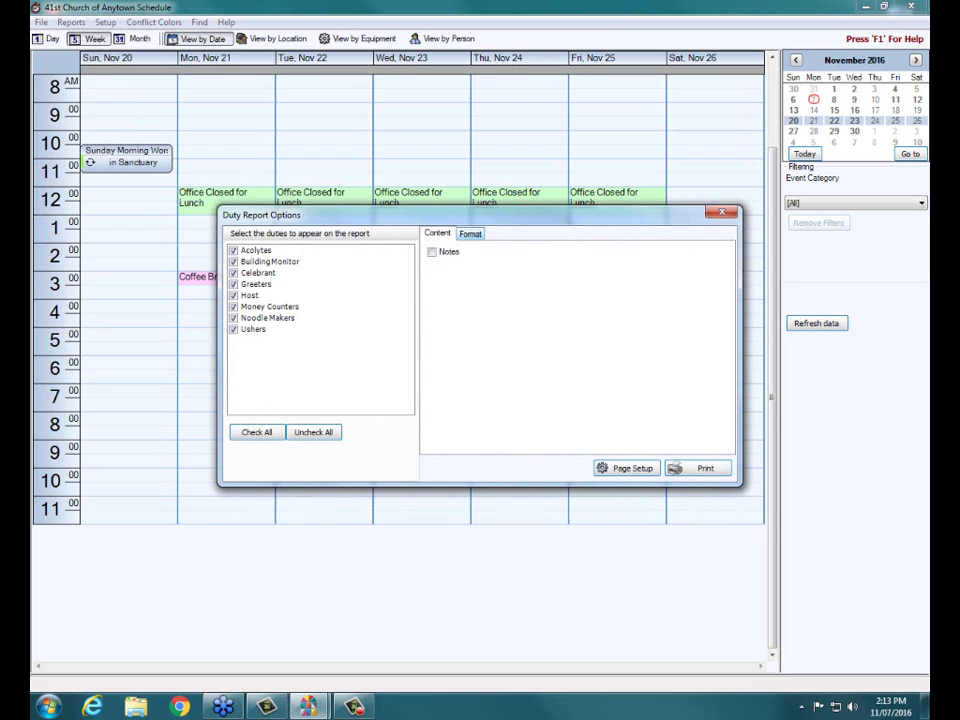
click(432, 252)
click(470, 233)
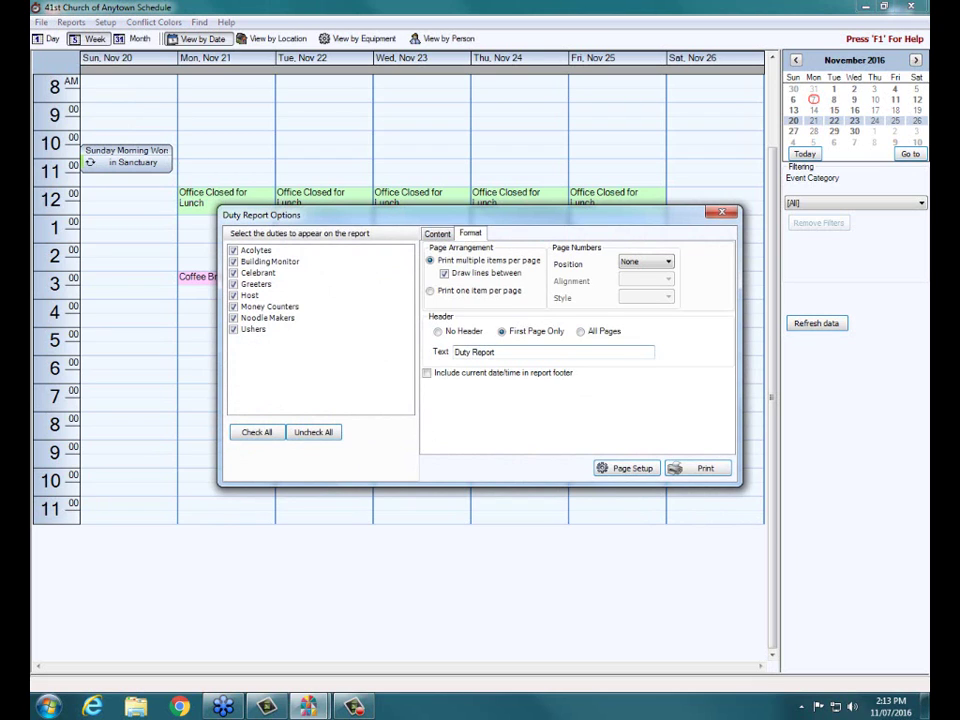
click(601, 468)
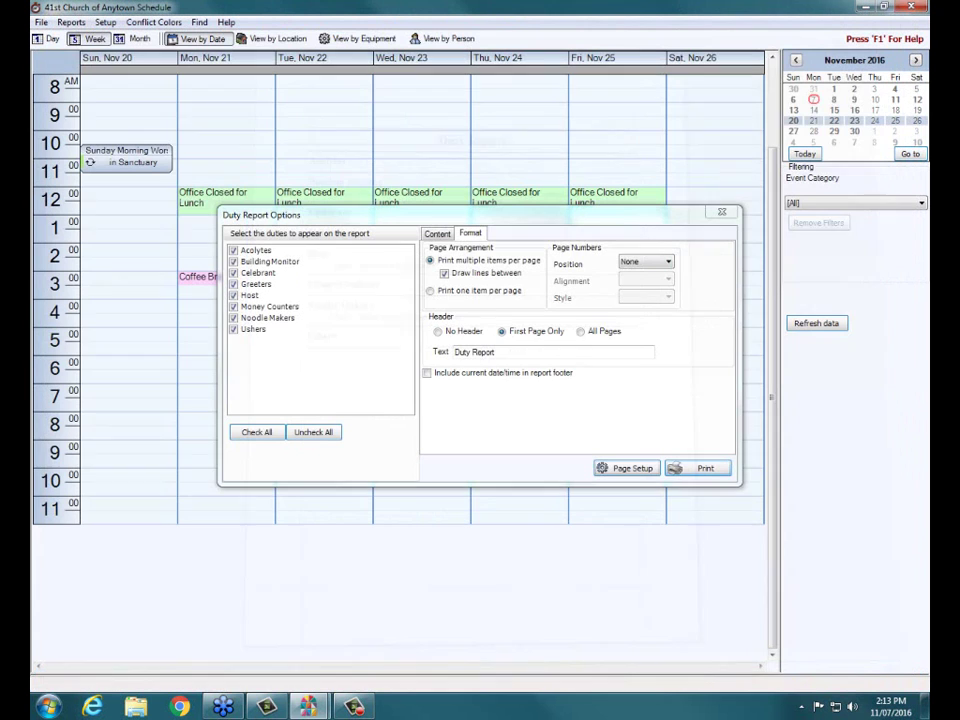
click(911, 6)
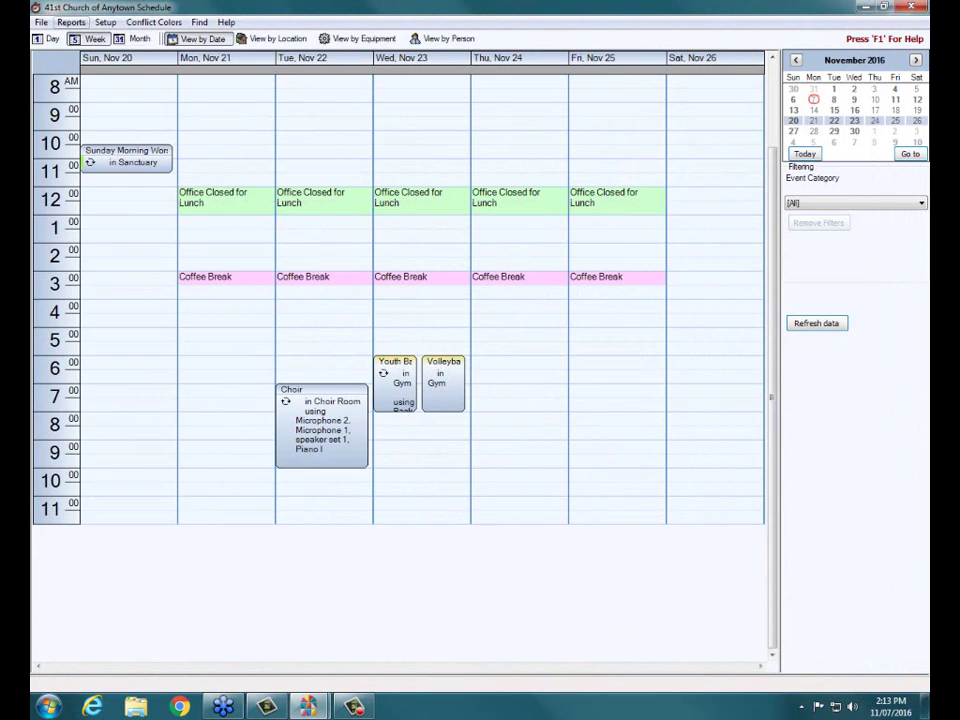
Check the equipment report's format options, preview it with all equipment and look through its pages
click(71, 22)
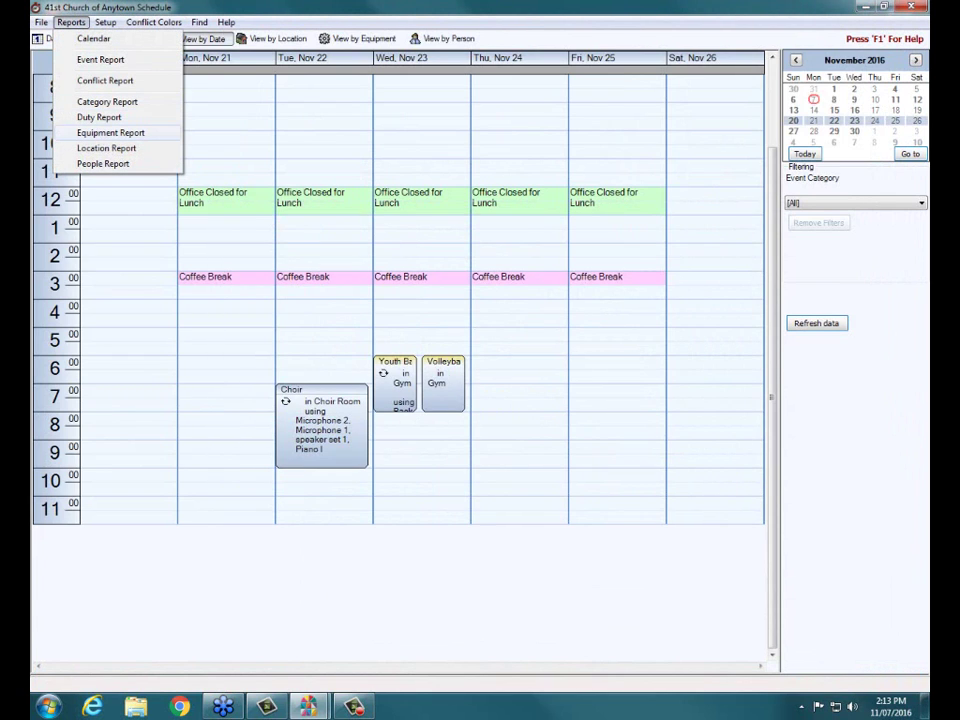
key(Return)
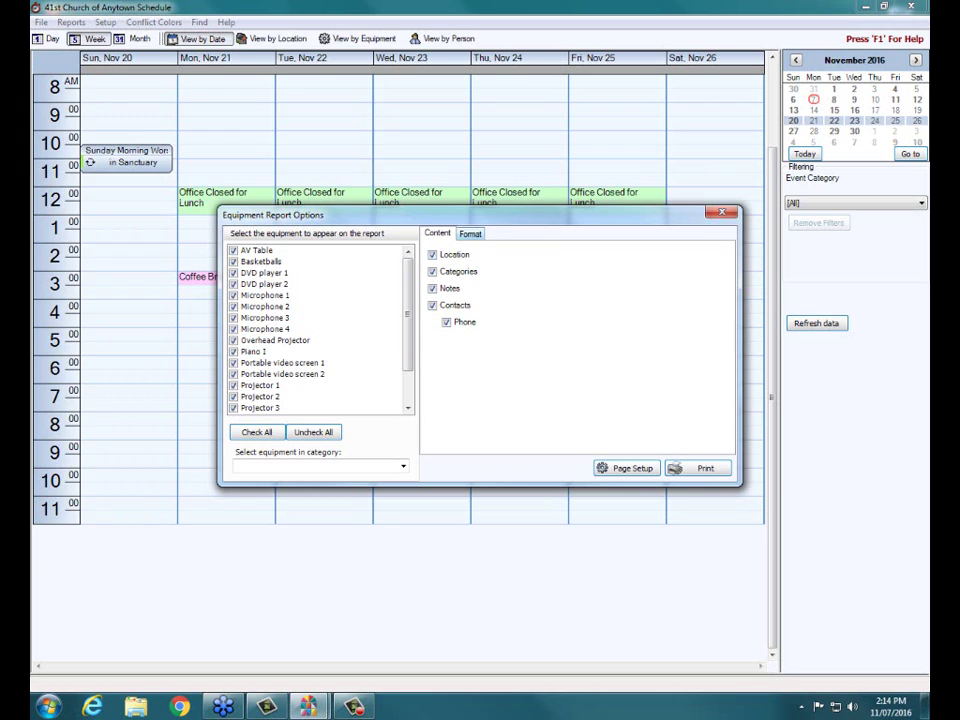
click(470, 234)
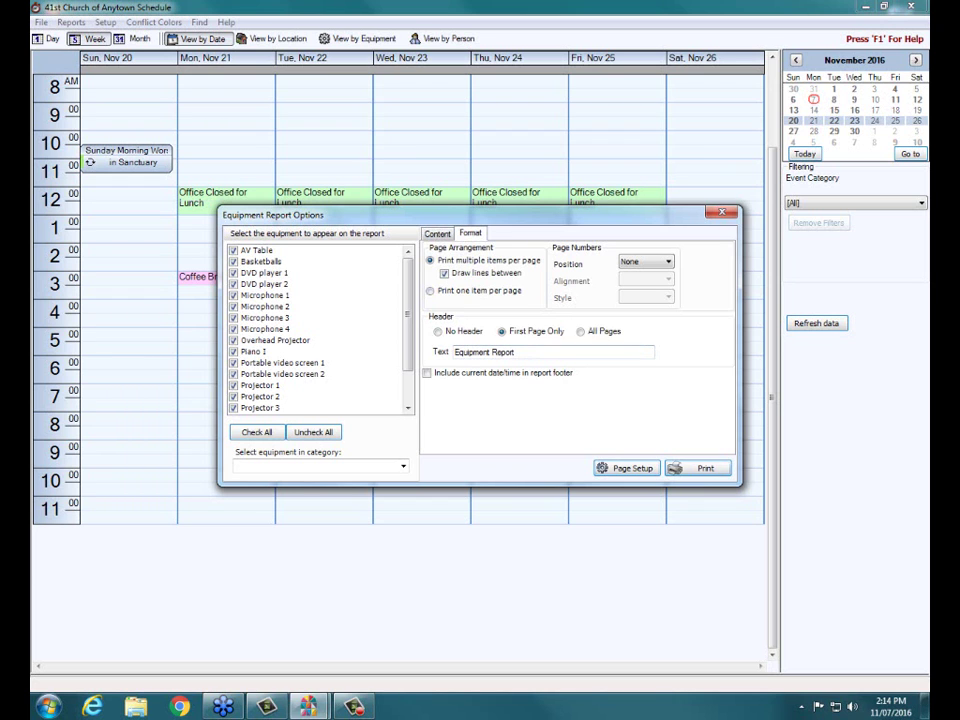
click(698, 468)
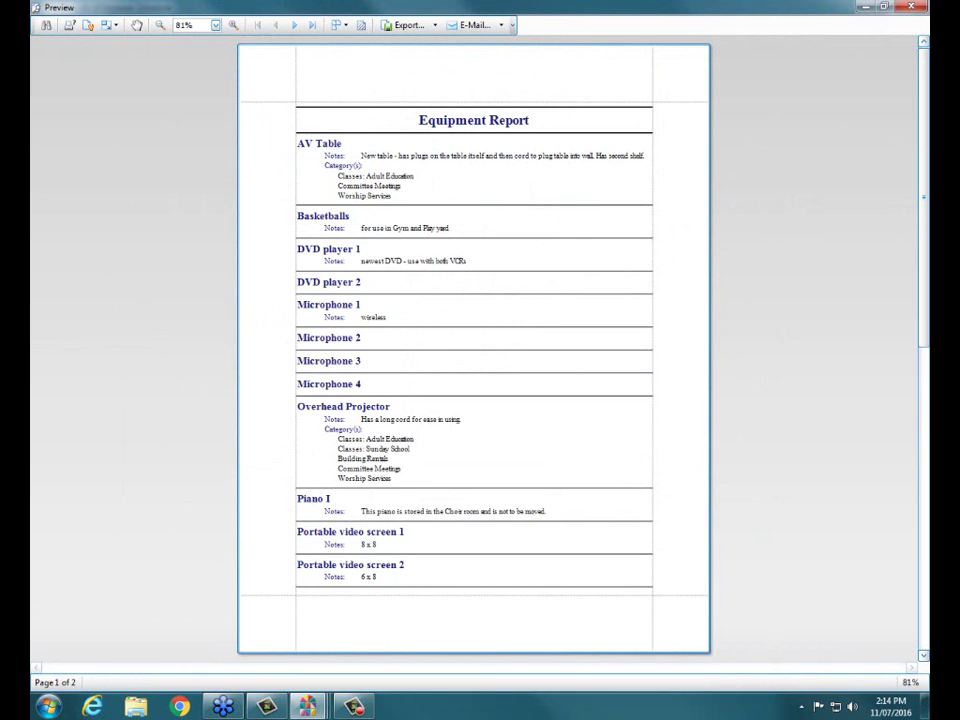
scroll(474, 350, down, 5)
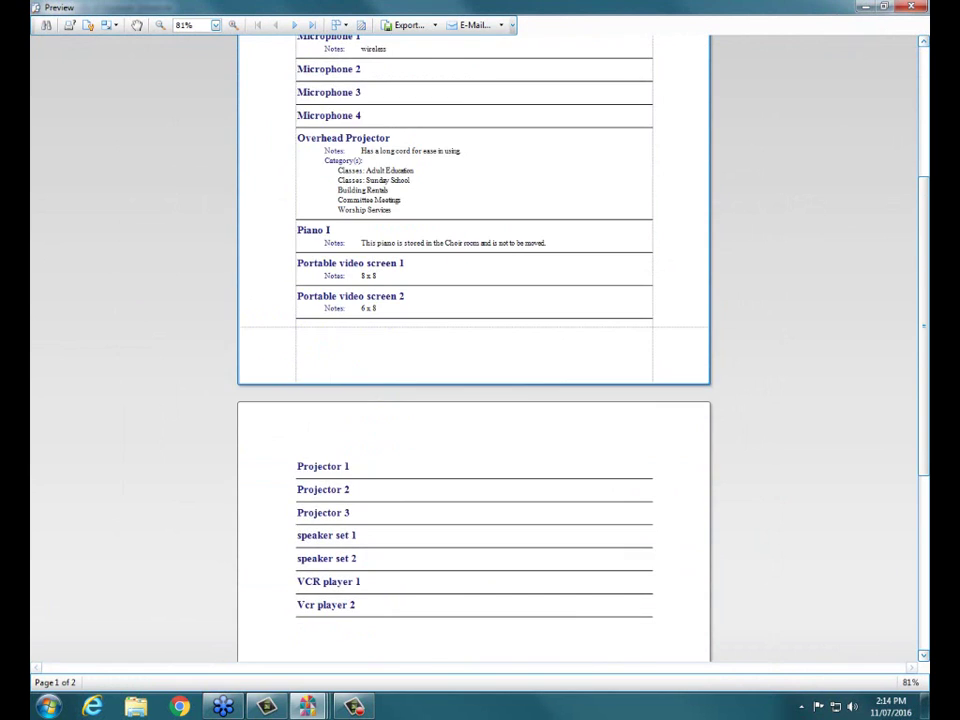
scroll(474, 350, down, 7)
scroll(474, 350, up, 10)
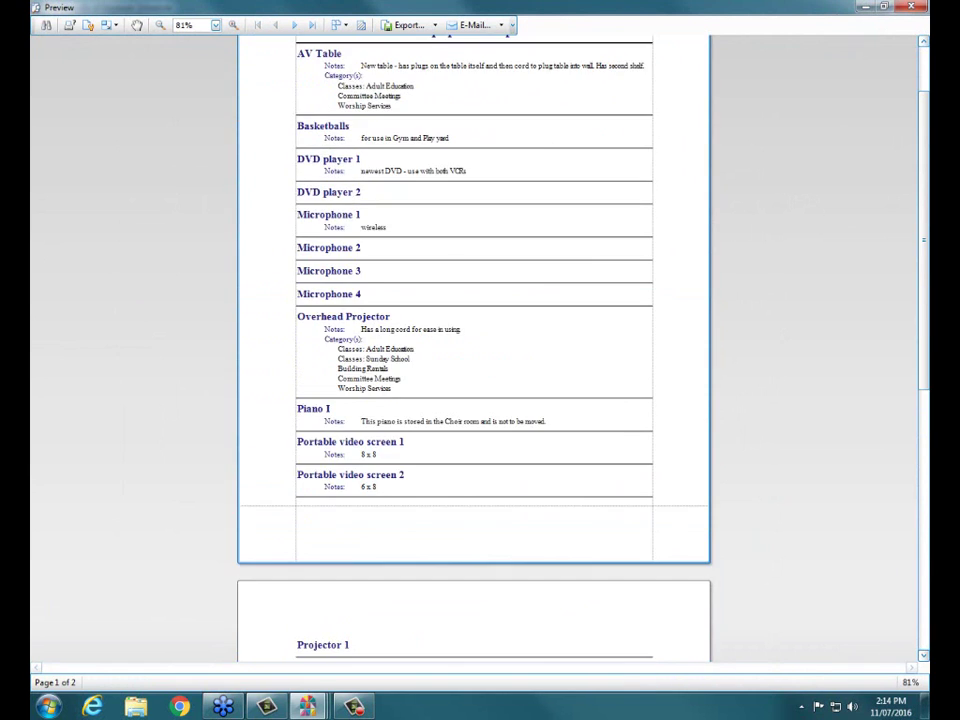
scroll(474, 350, up, 2)
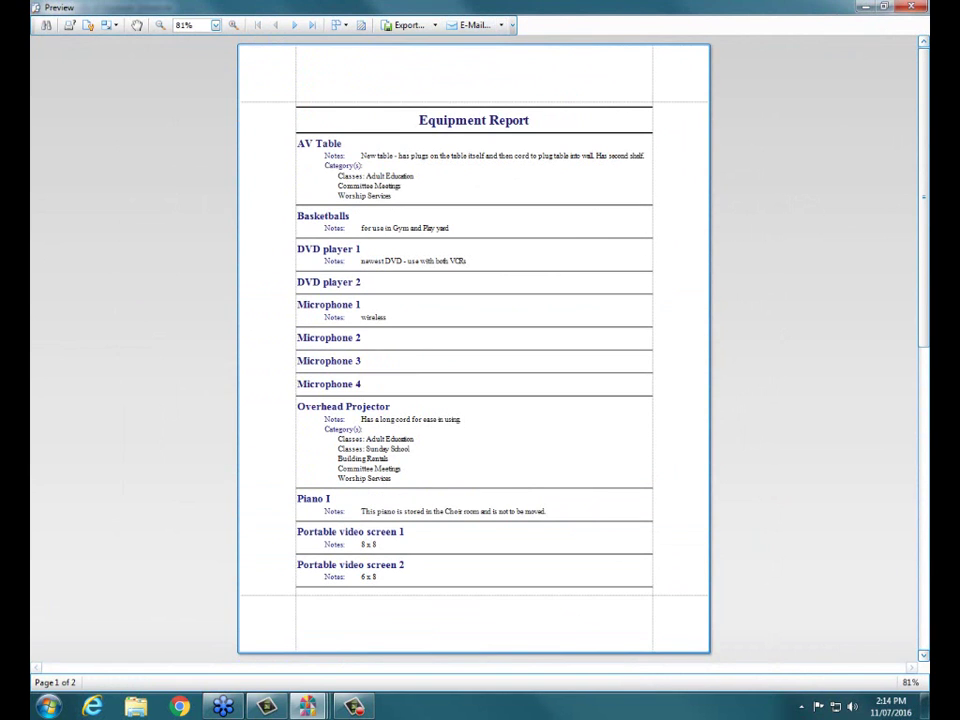
click(911, 6)
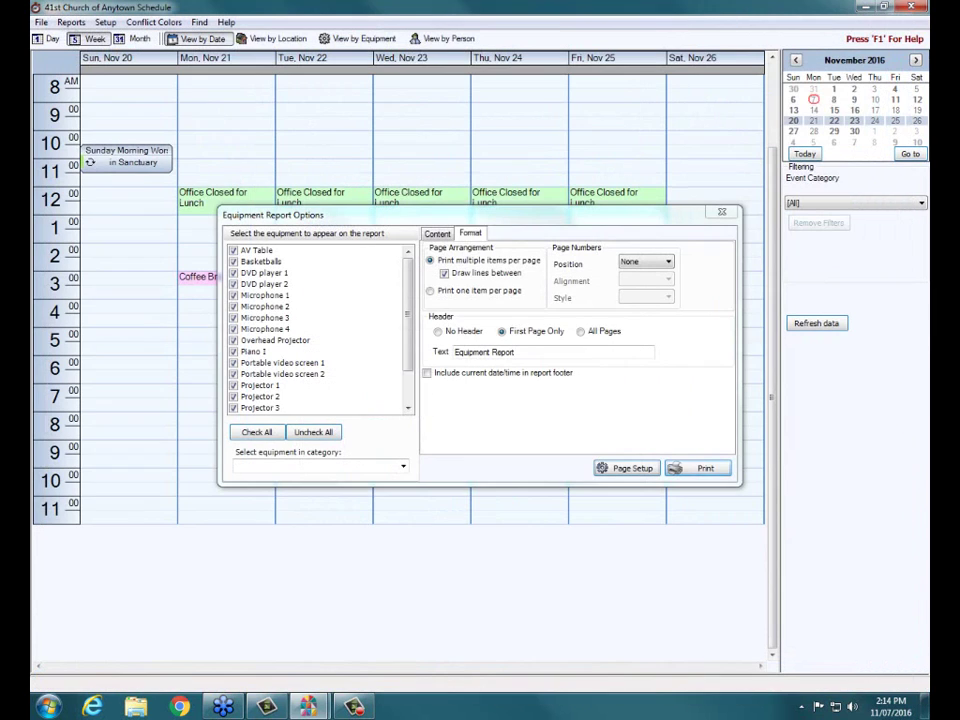
click(722, 212)
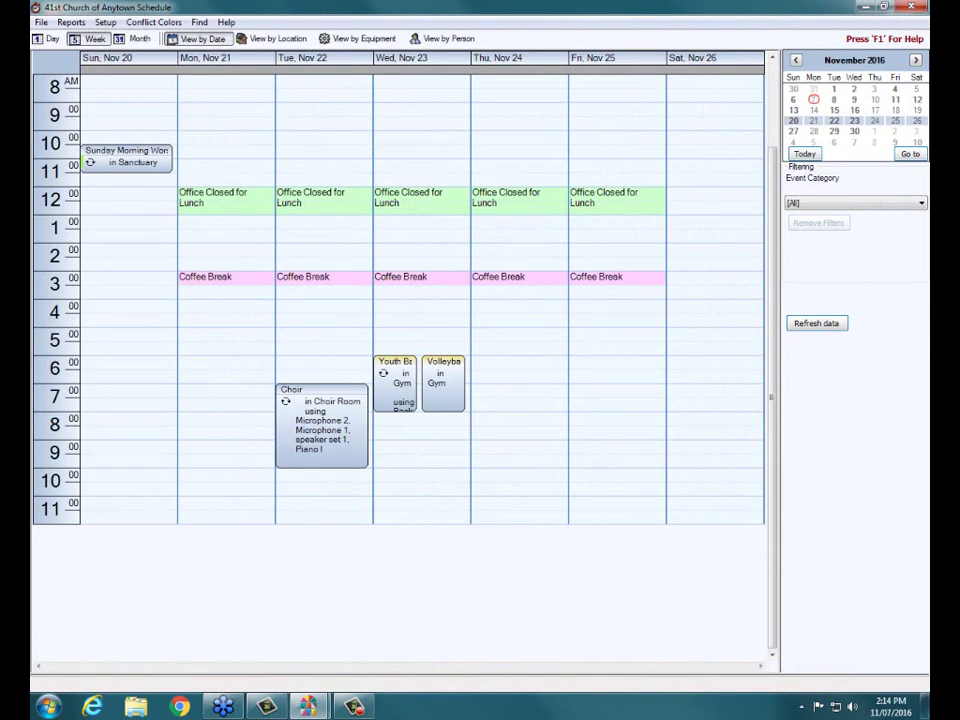
Start a people report from the people setup and include addresses in its content
click(105, 22)
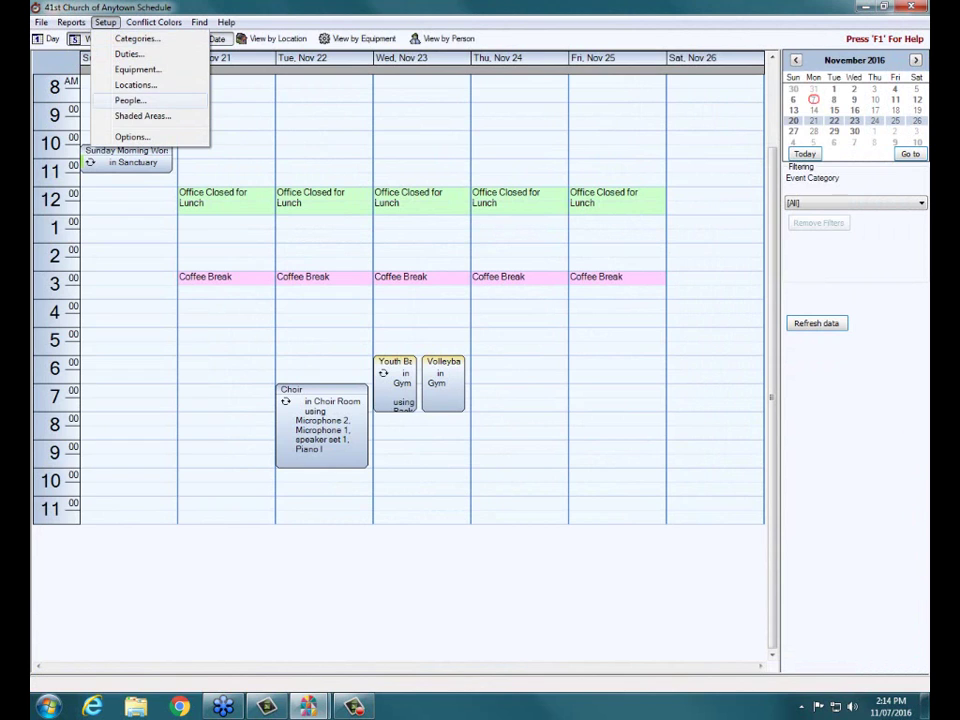
click(130, 100)
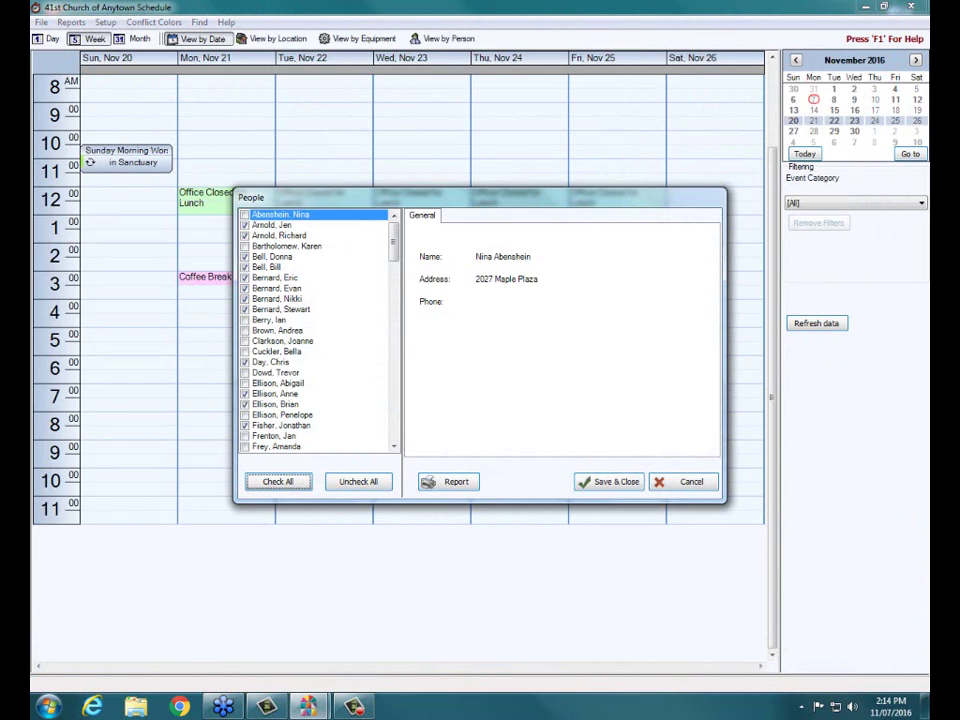
click(448, 482)
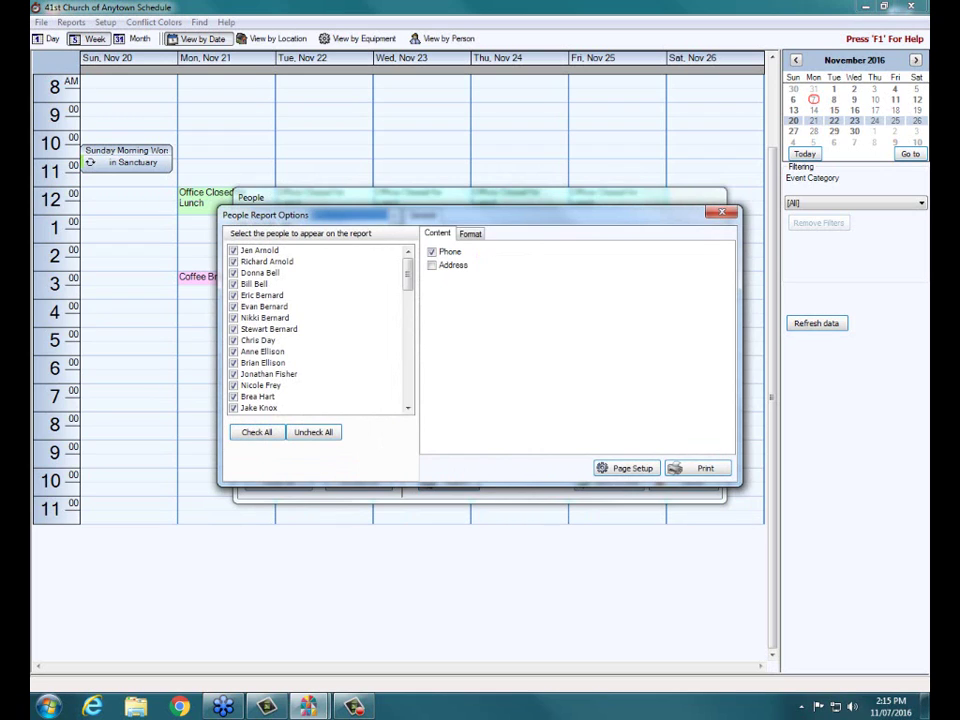
click(432, 265)
Check the people report's format options, preview the report, look through its pages and close it
click(470, 234)
click(699, 468)
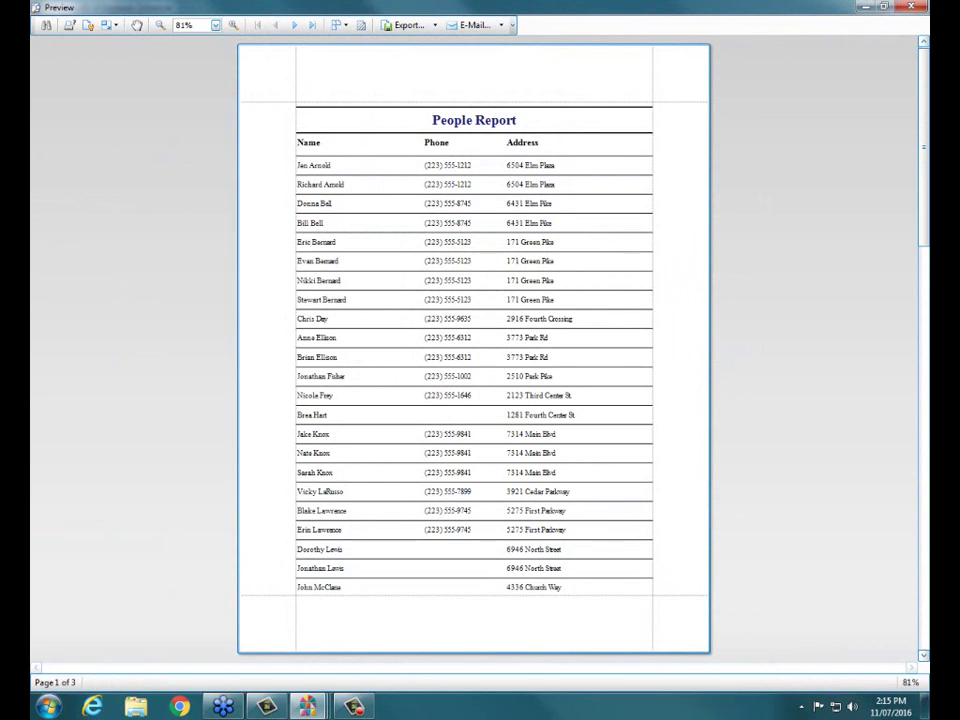
scroll(474, 349, down, 2)
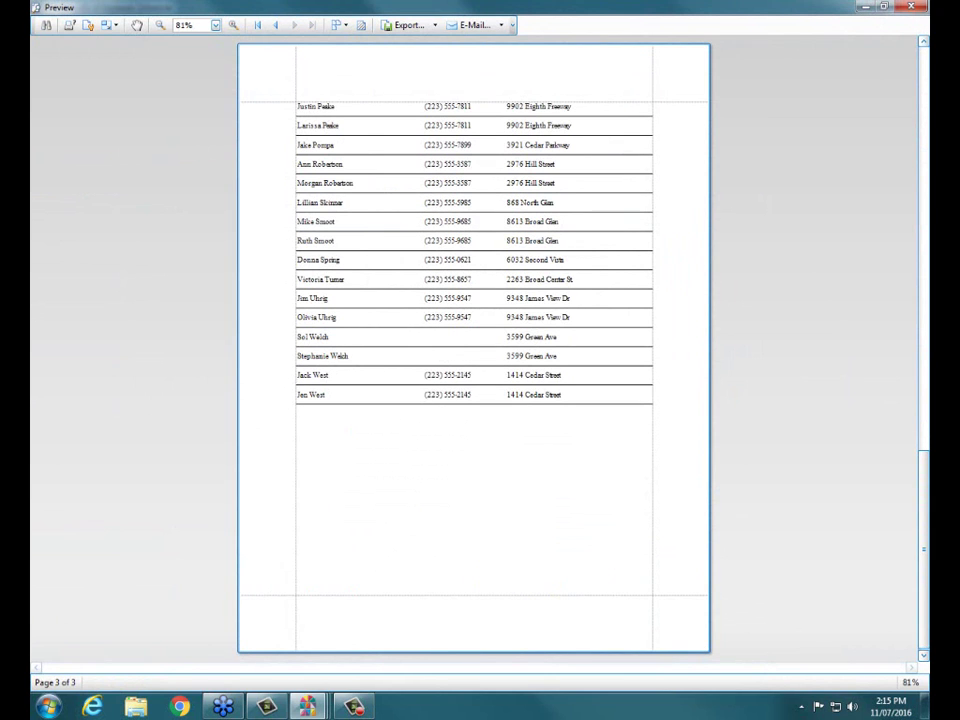
scroll(474, 349, up, 1)
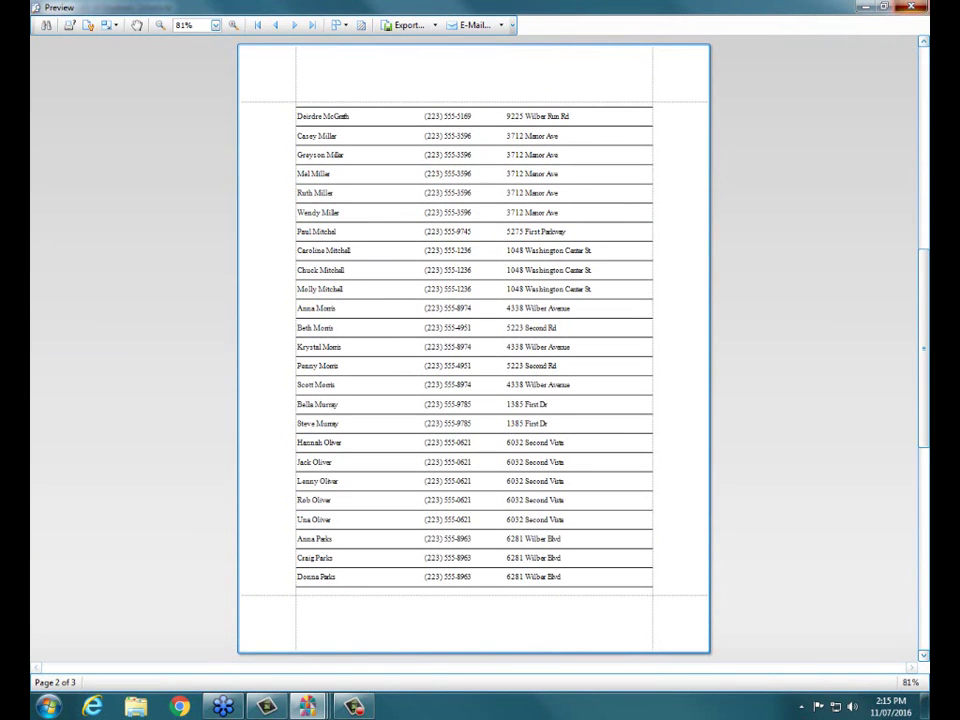
click(911, 6)
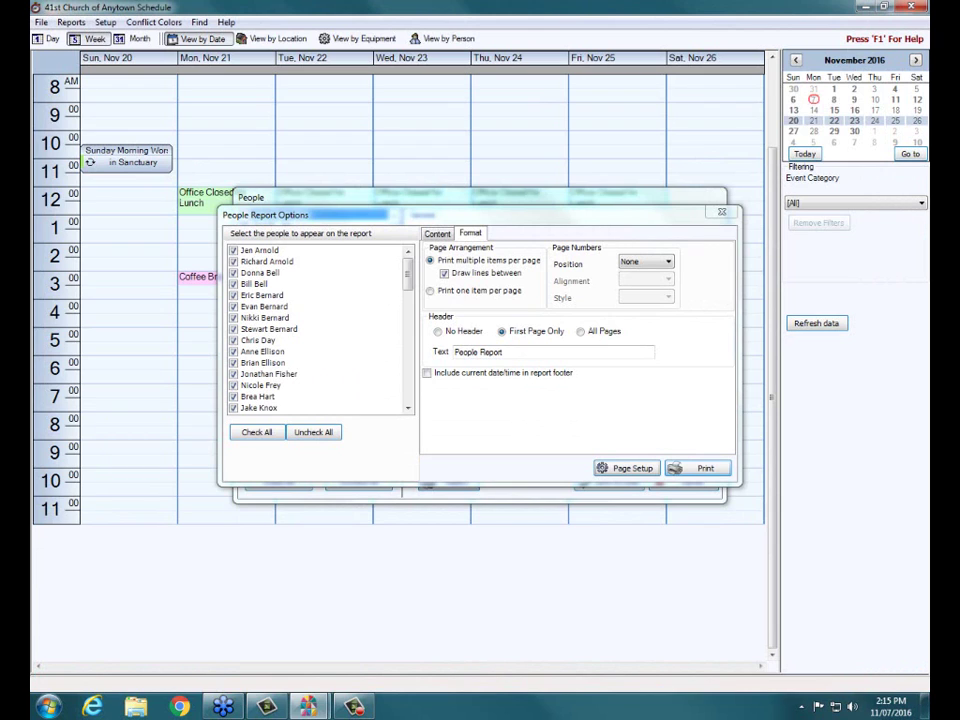
click(722, 212)
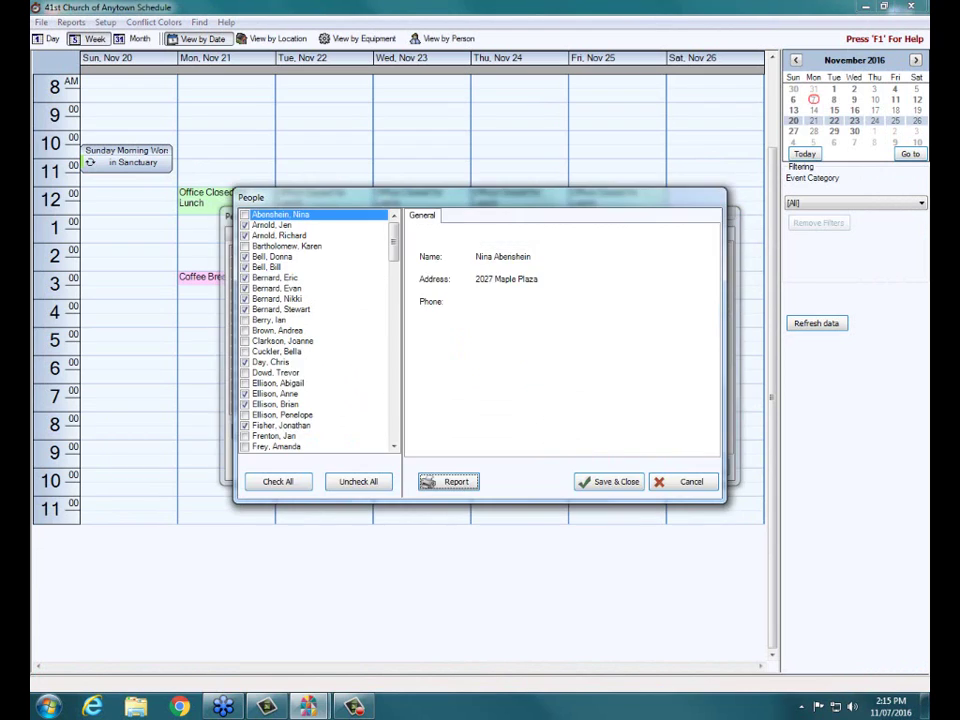
Start a location report that also includes equipment and conflict-checking status, and check the categories available for selecting locations
click(684, 482)
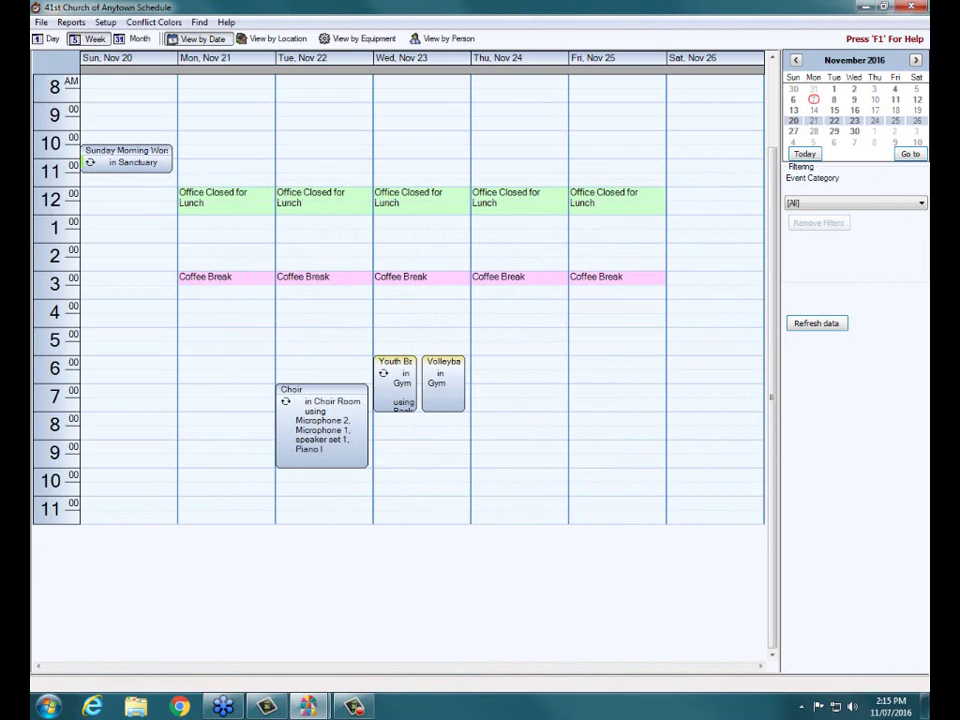
click(71, 22)
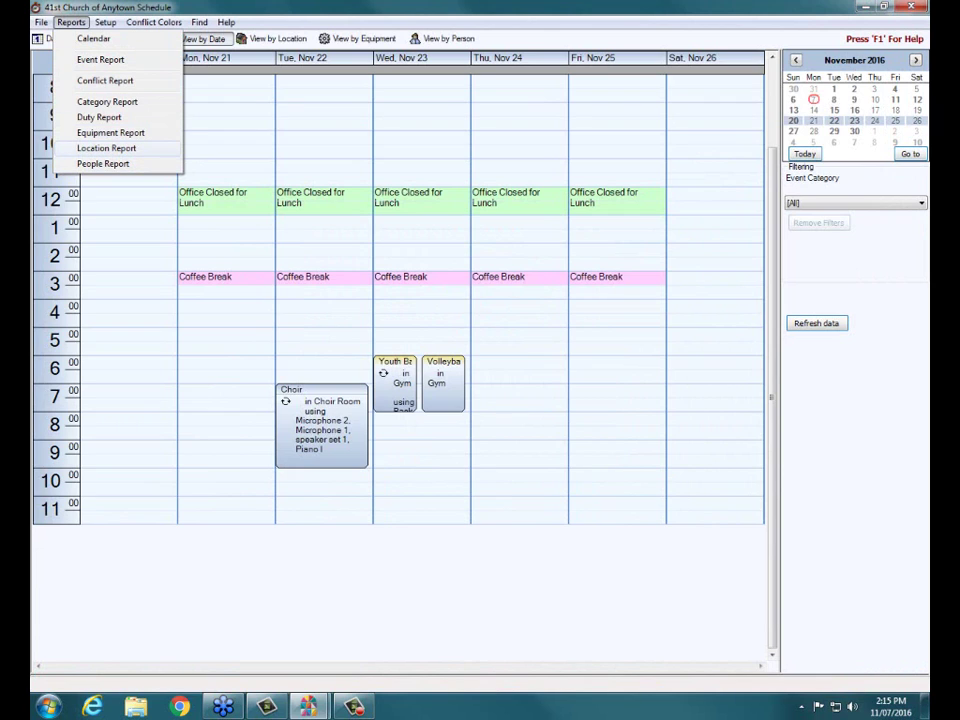
click(107, 148)
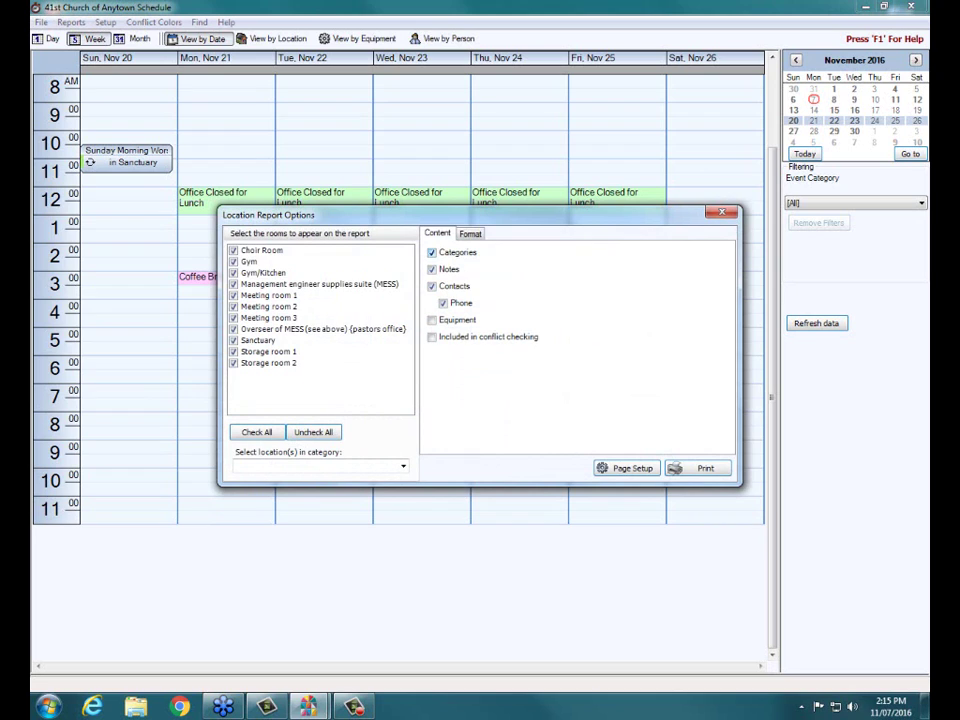
click(432, 320)
click(432, 337)
click(402, 466)
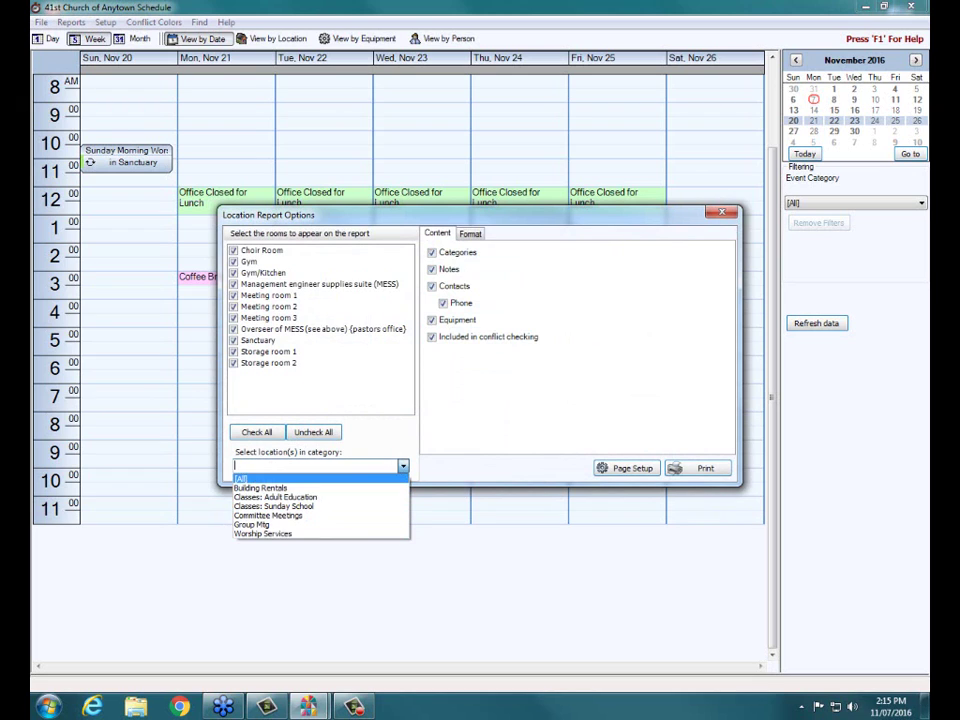
click(403, 466)
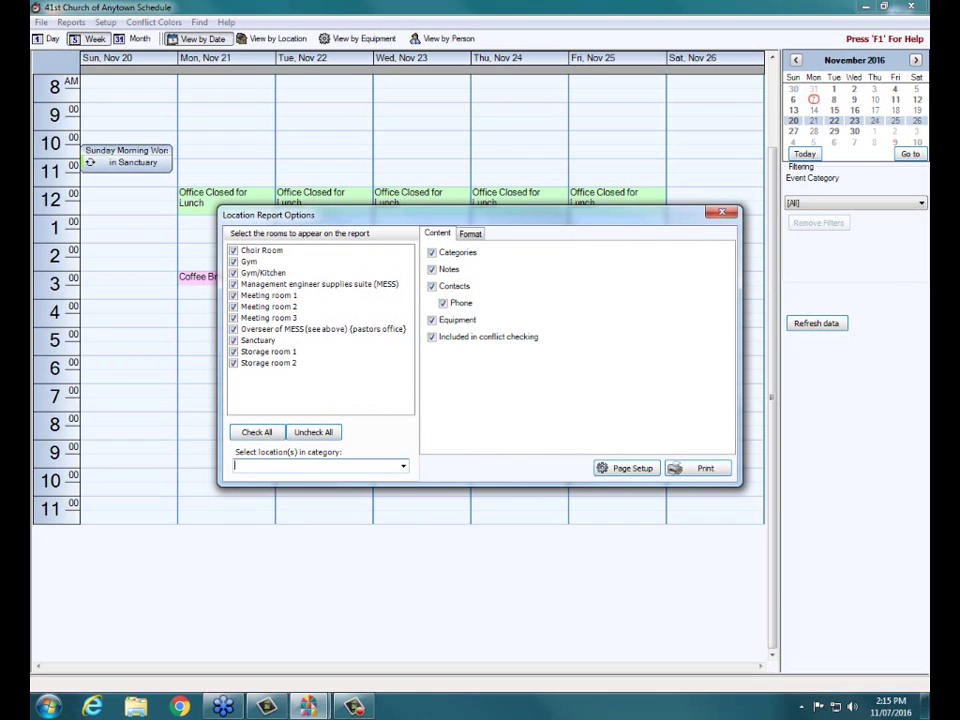
Check the location report's format options, preview the report with all rooms, look through its pages and close it
click(470, 234)
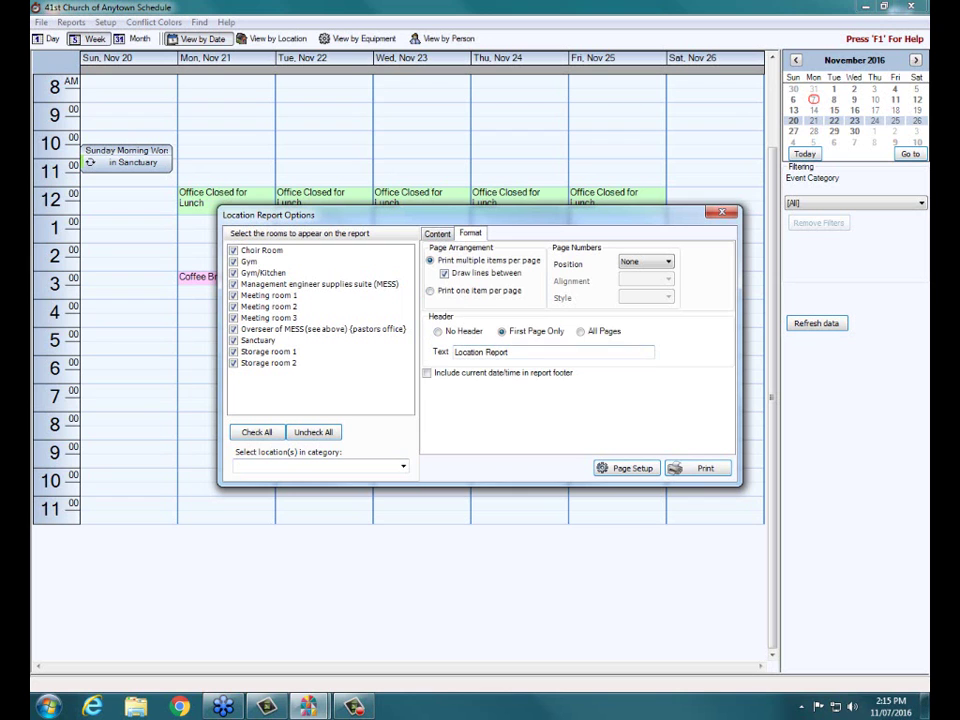
click(698, 468)
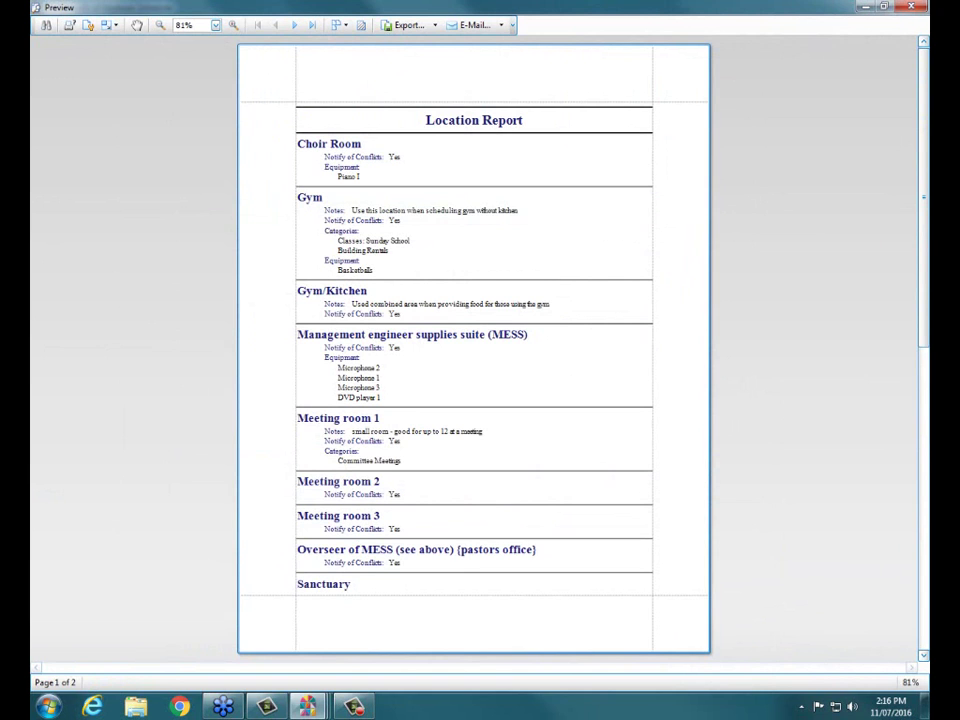
scroll(692, 268, down, 3)
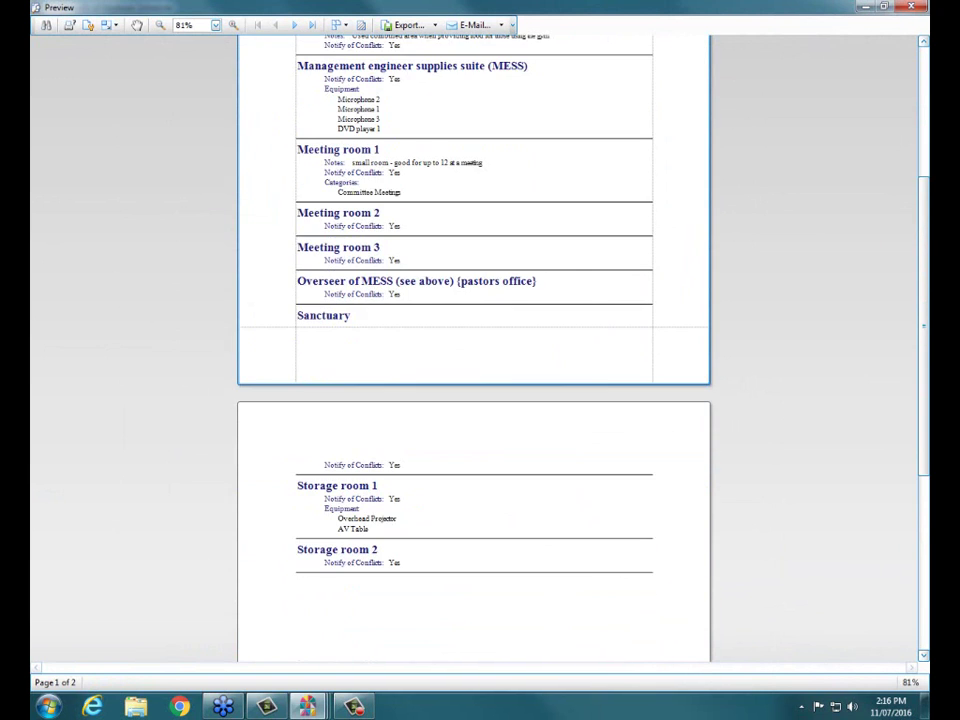
scroll(474, 350, down, 1)
scroll(474, 350, up, 4)
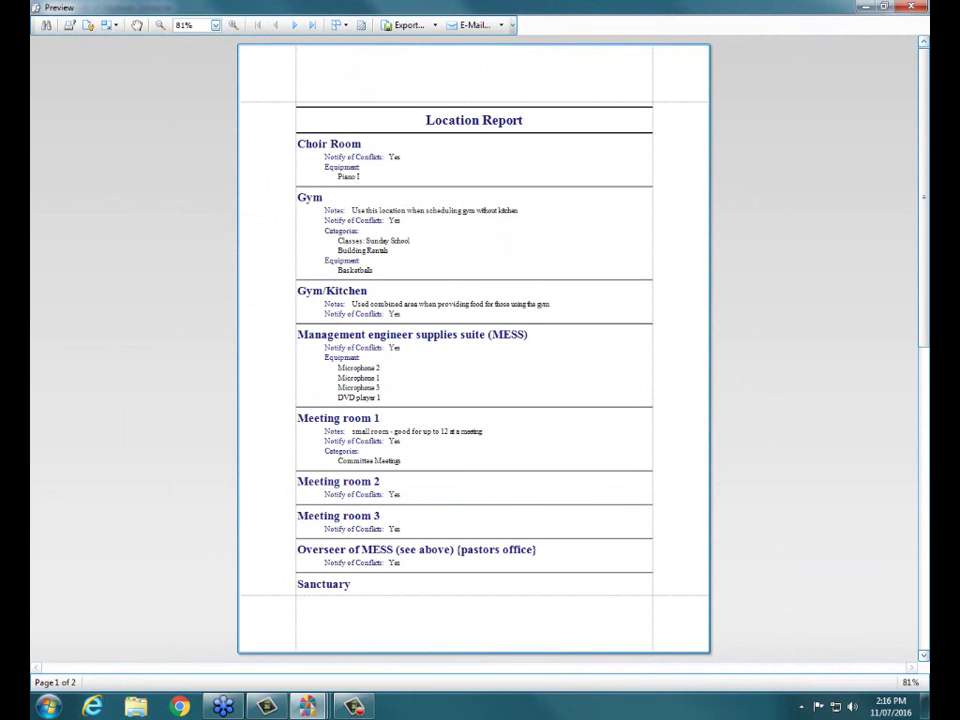
click(911, 7)
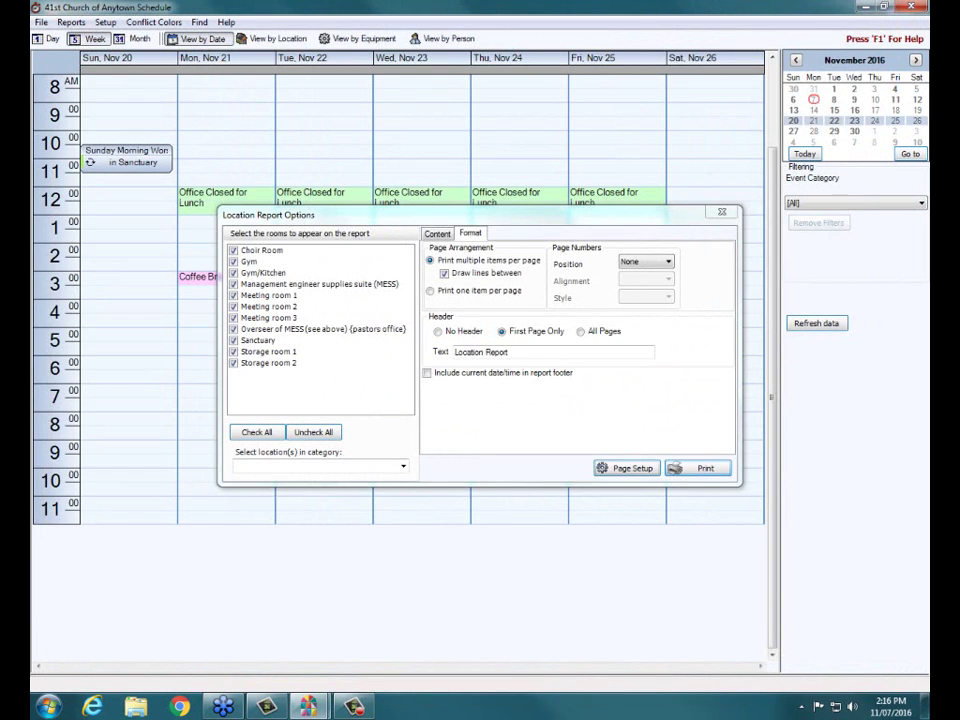
click(722, 212)
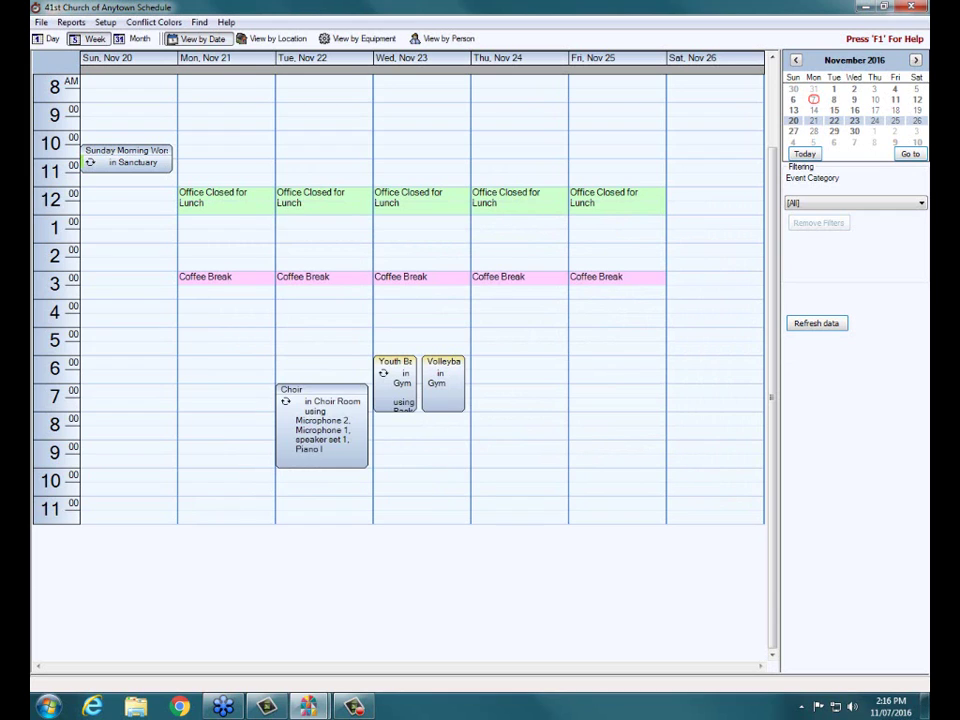
View the category report options from the categories setup and close them without printing
click(70, 22)
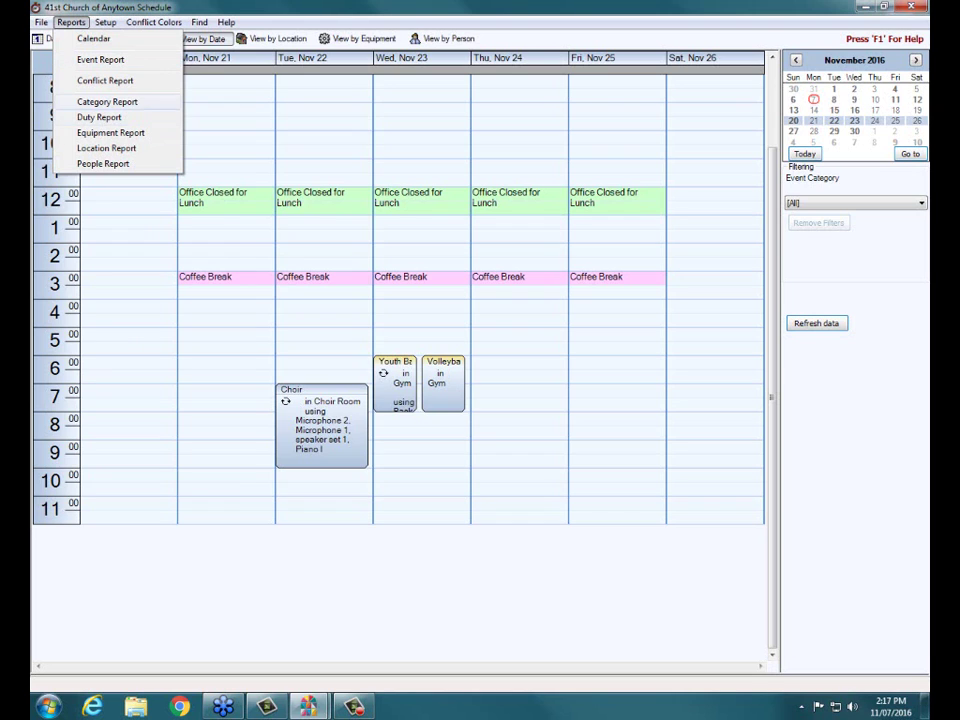
mouse_move(106, 22)
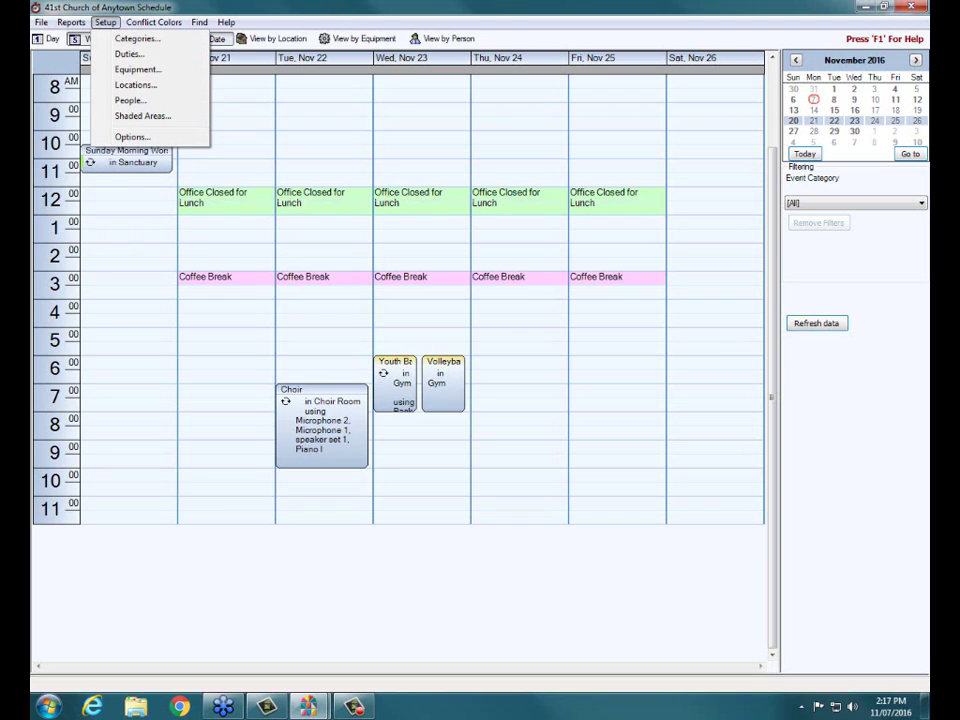
click(106, 22)
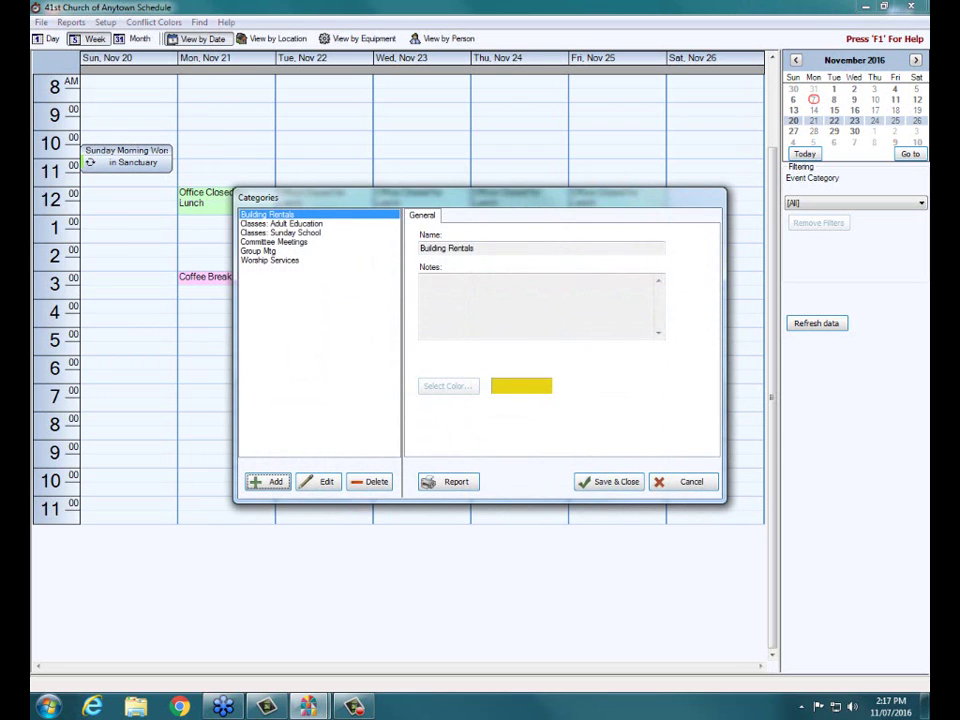
click(449, 482)
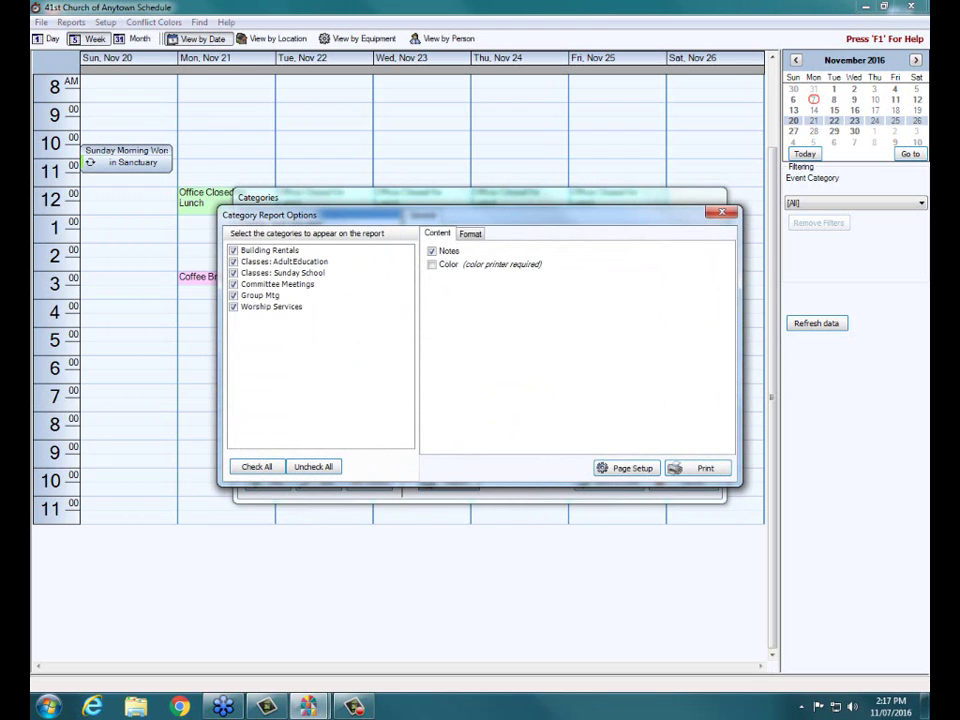
click(722, 212)
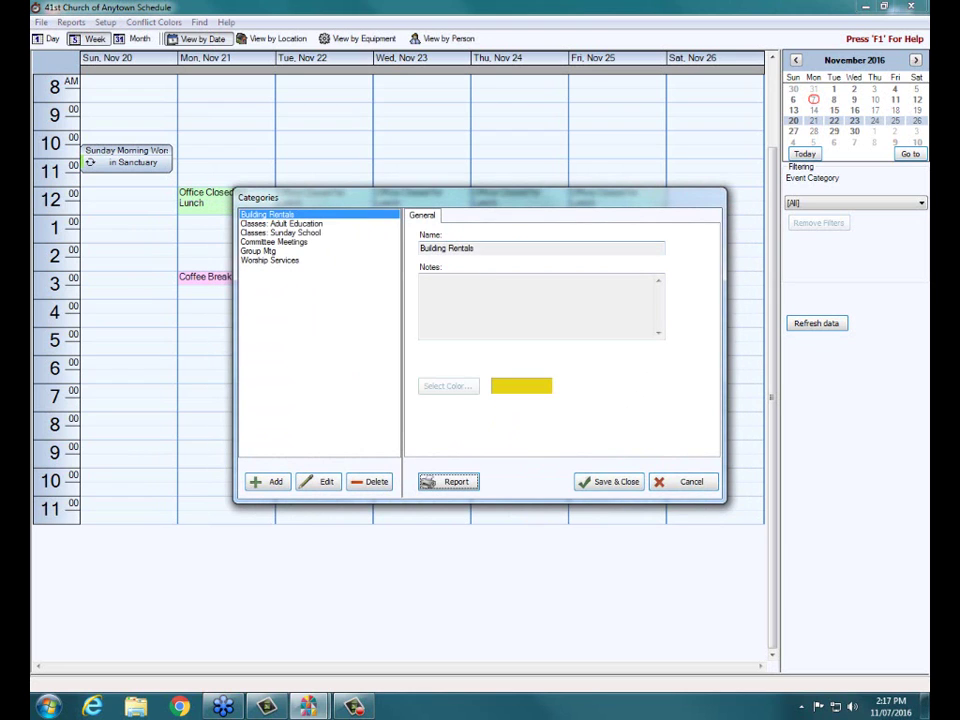
click(684, 482)
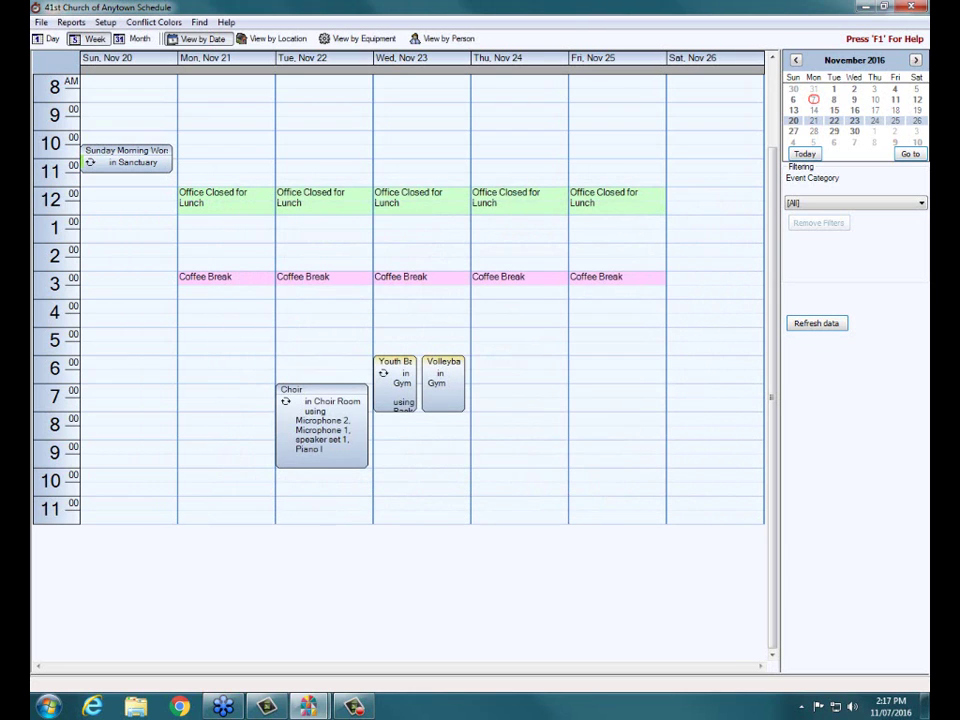
Start a calendar report in the month layout for November 2016 and preview it
click(71, 22)
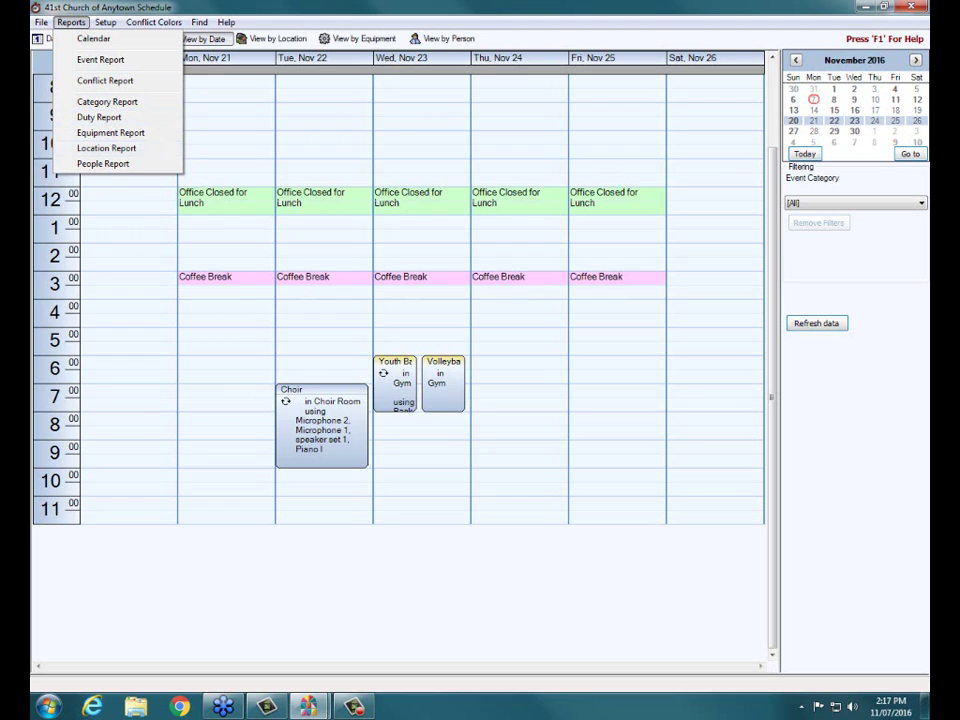
click(519, 152)
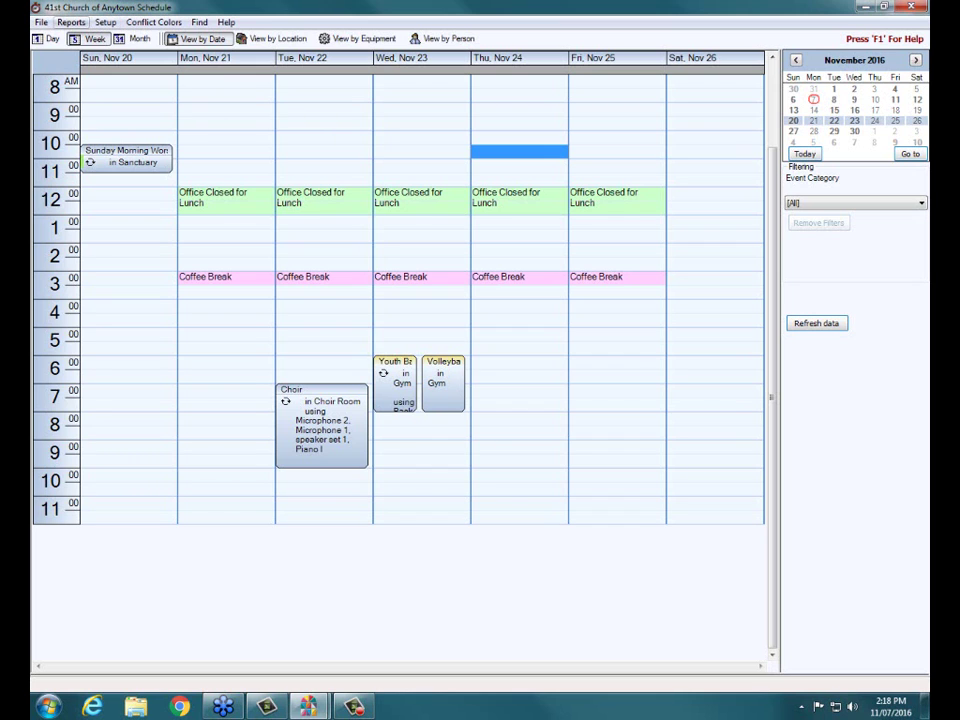
click(71, 22)
click(94, 39)
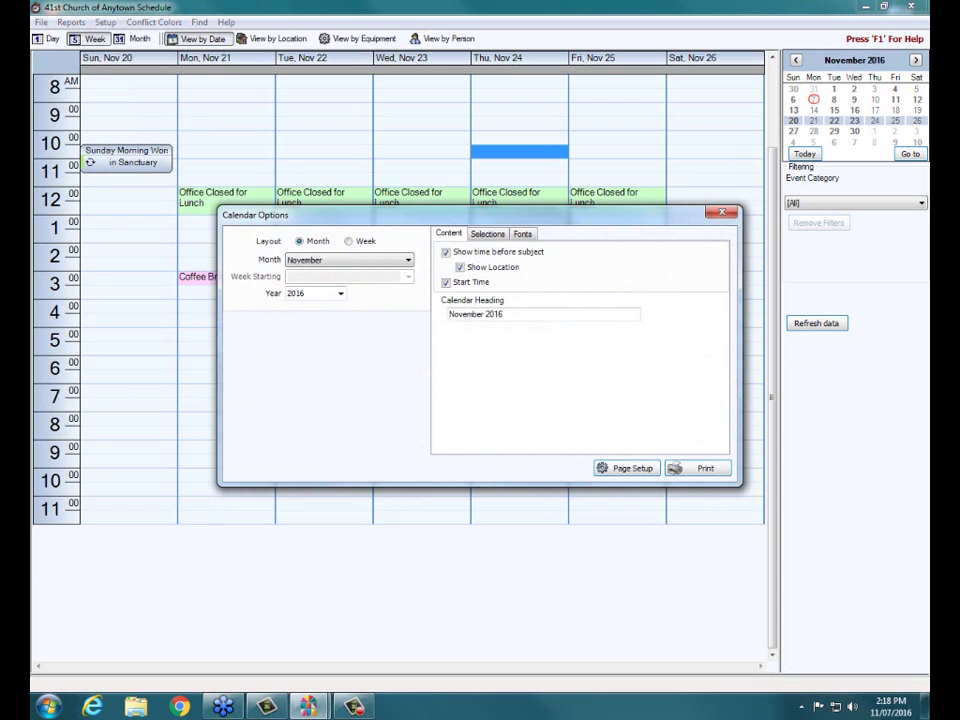
click(700, 468)
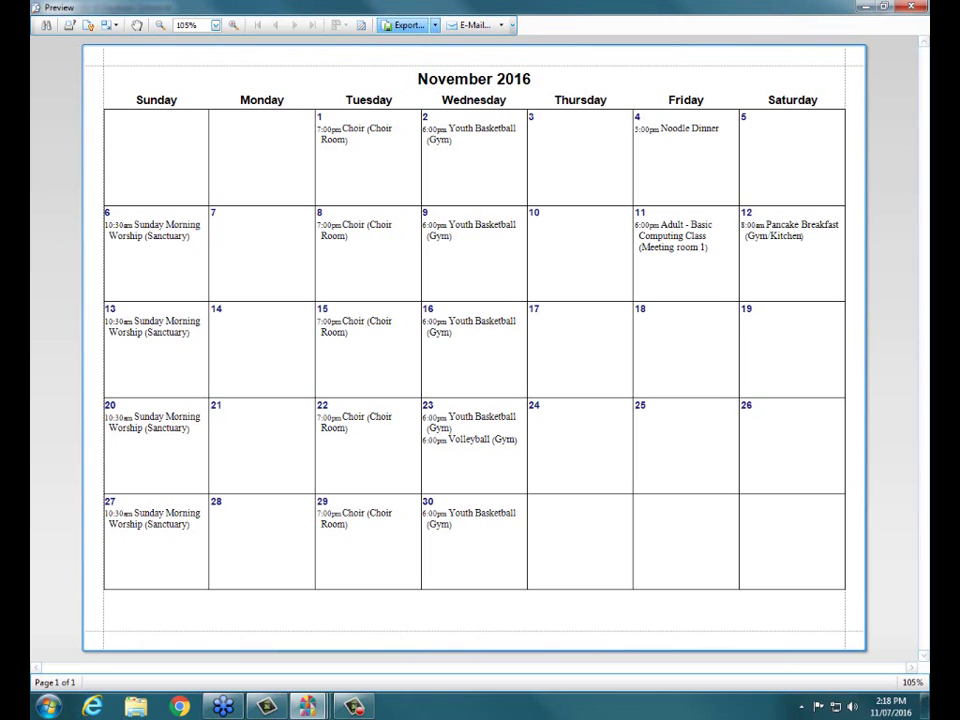
Export the calendar preview to the desktop as a PNG image named November 2016, without opening it, and close the calendar report
click(435, 25)
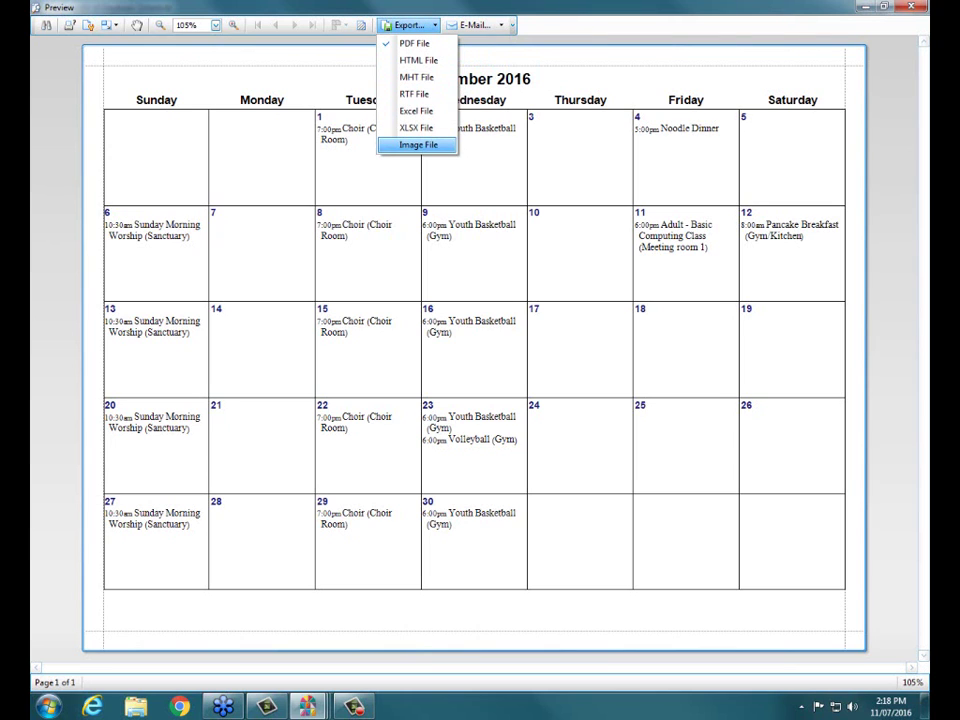
click(418, 145)
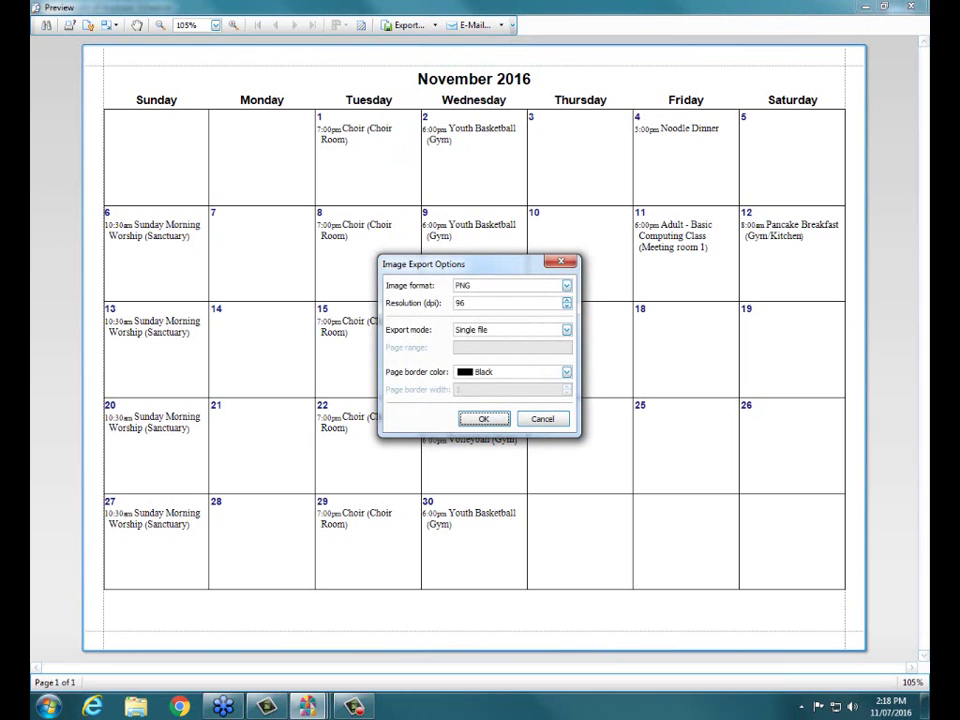
key(Return)
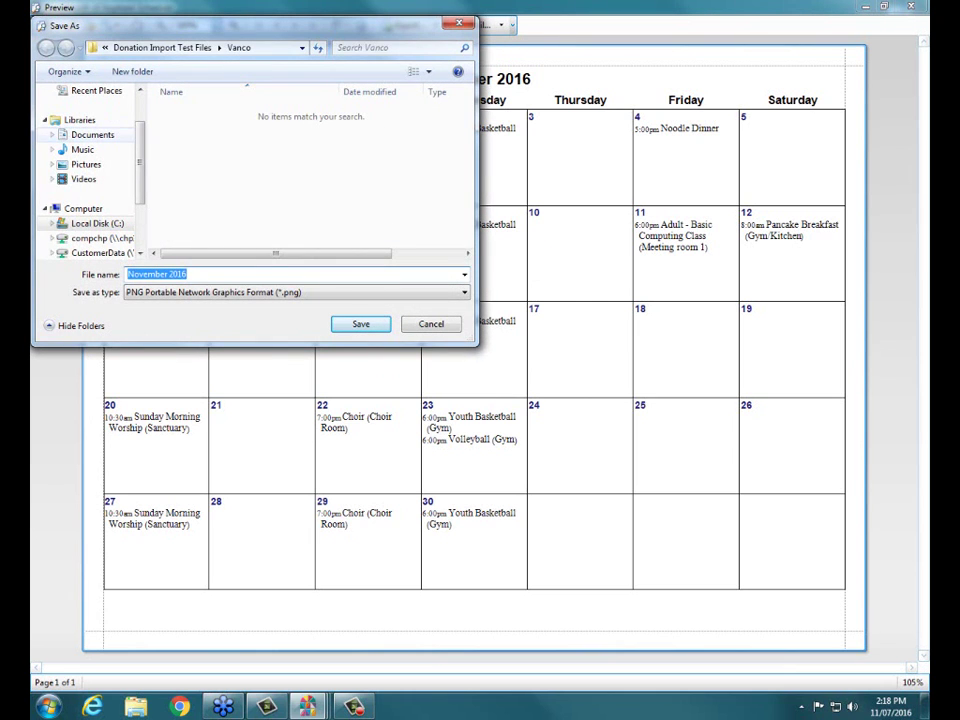
drag(140, 148, 140, 121)
click(87, 112)
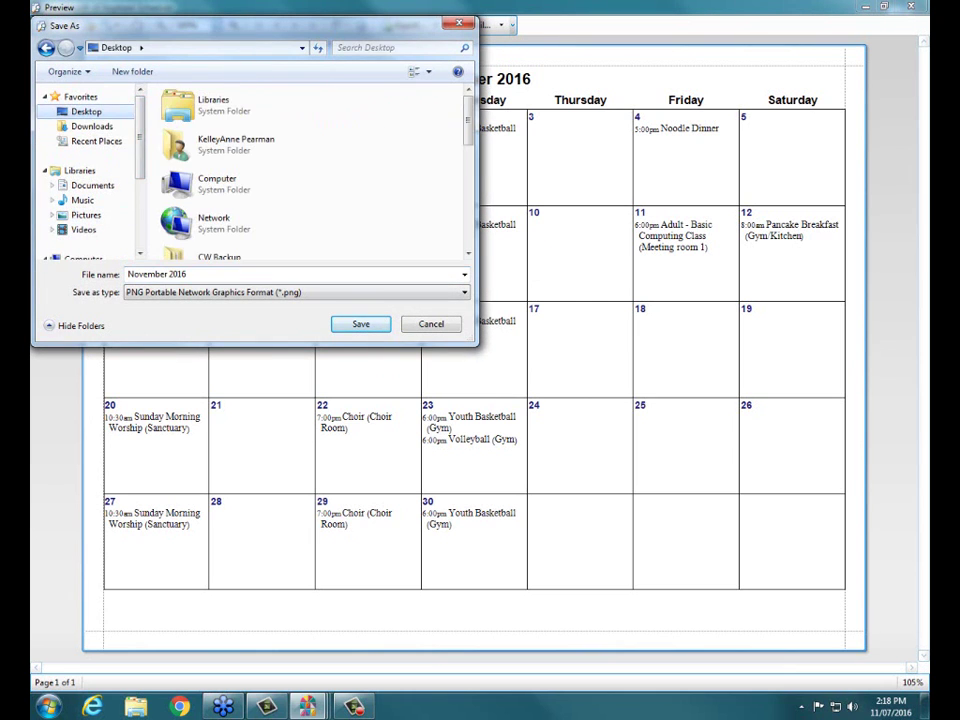
click(361, 324)
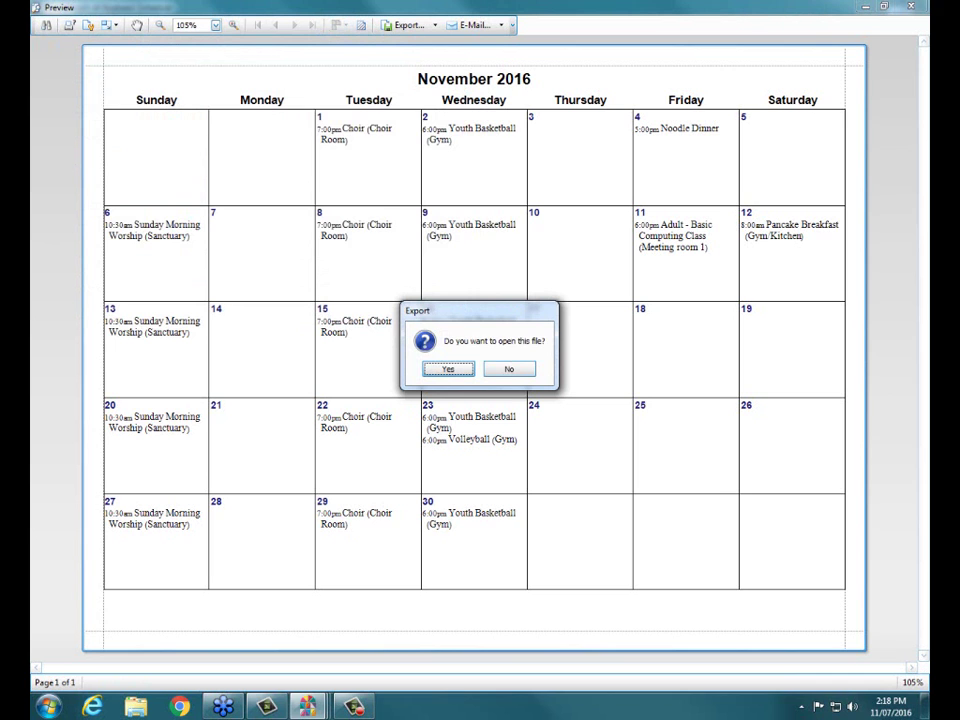
click(509, 369)
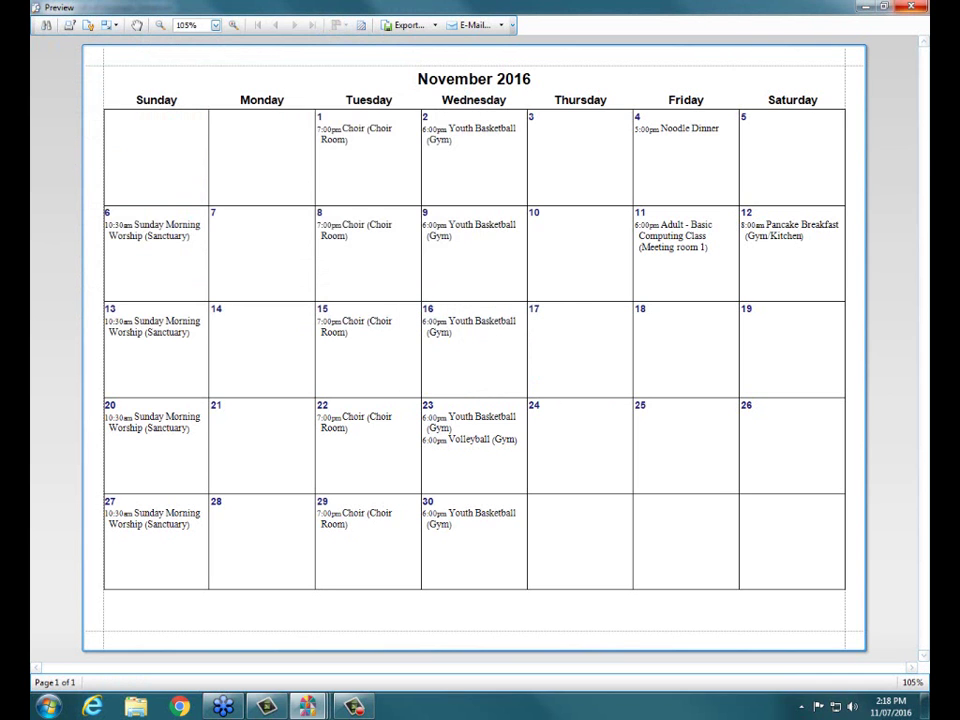
click(911, 6)
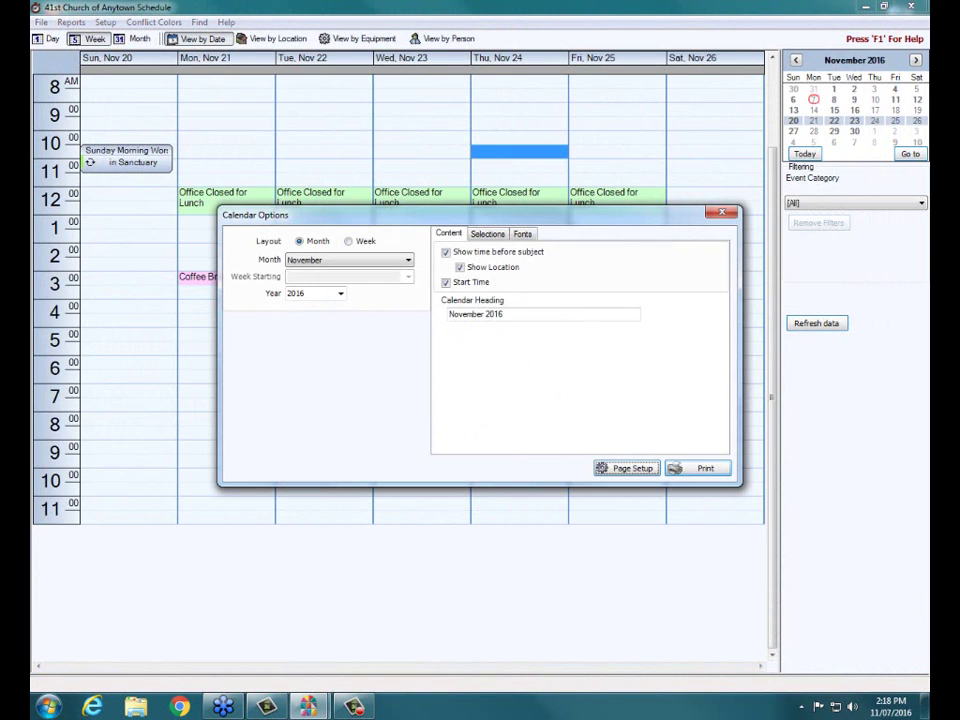
click(722, 212)
Switch to the desktop and view the exported November 2016 image enlarged in Microsoft Office Picture Manager
click(866, 6)
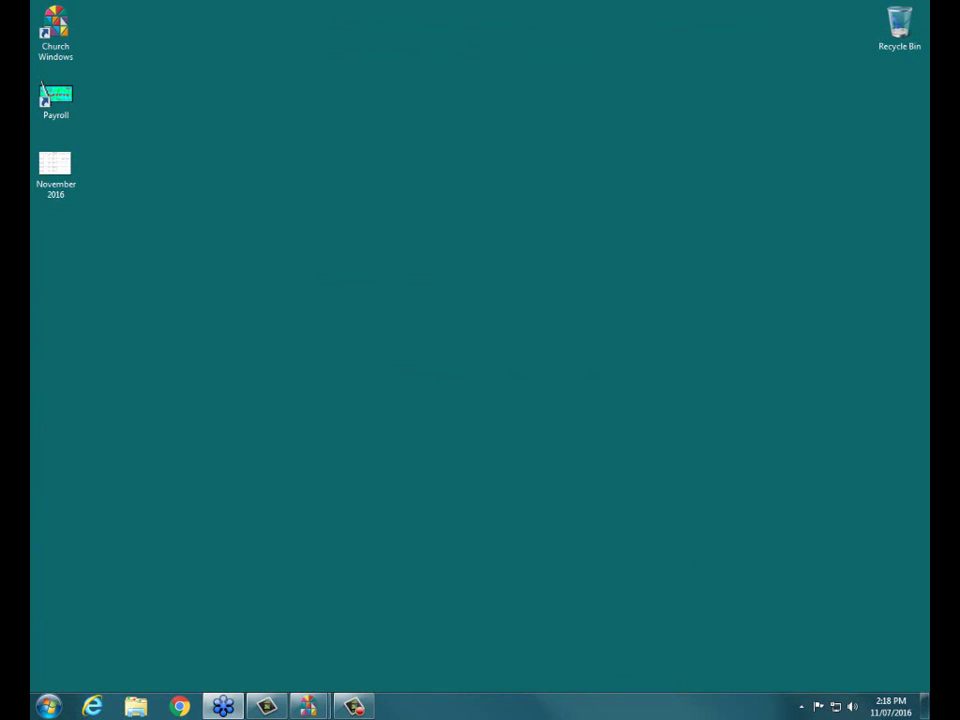
double_click(55, 168)
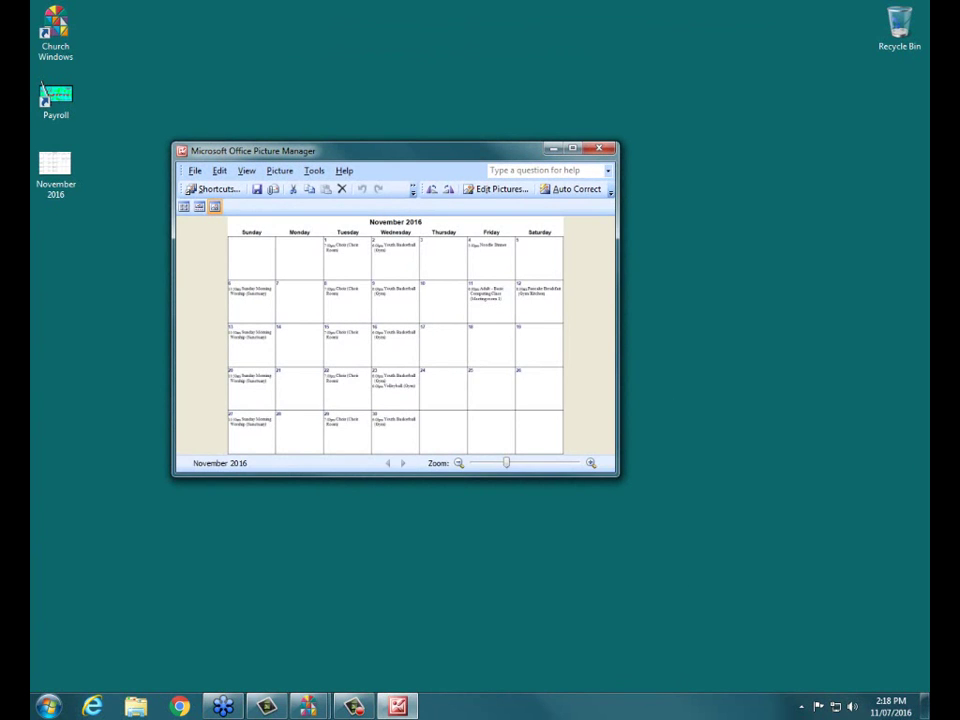
click(572, 148)
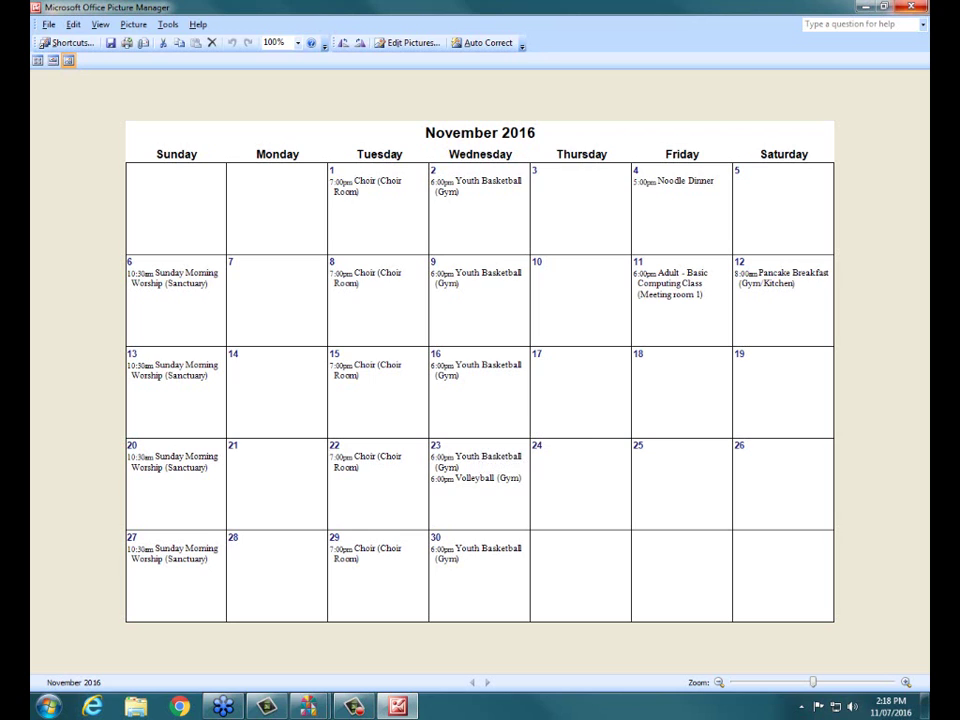
click(911, 6)
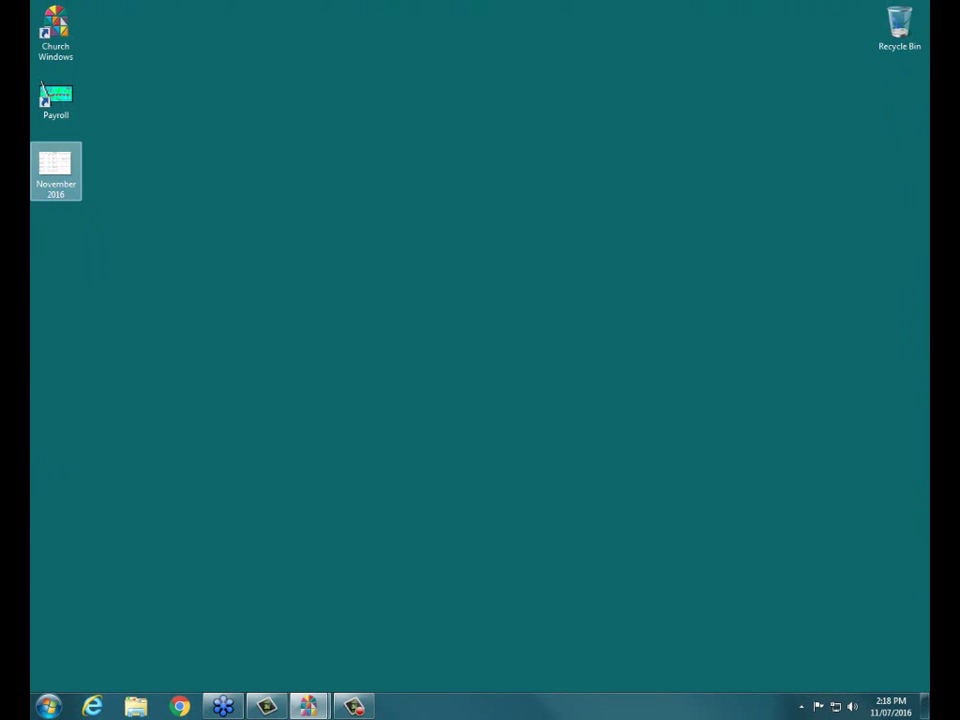
Delete the November 2016 image from the desktop and return to the schedule in Church Windows
right_click(41, 166)
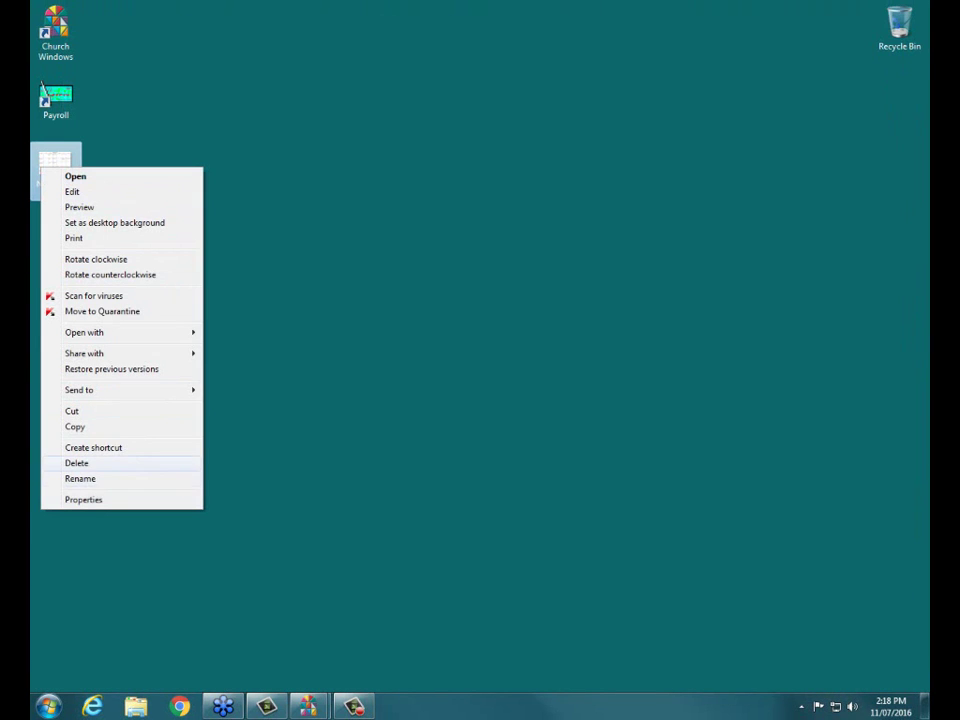
click(76, 463)
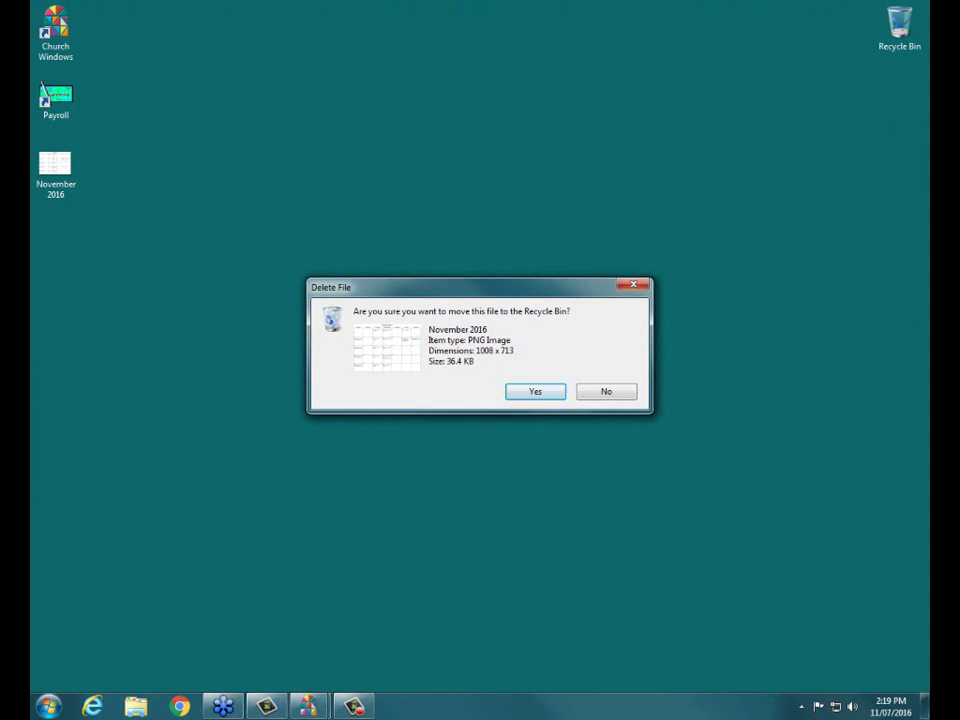
key(Return)
mouse_move(308, 706)
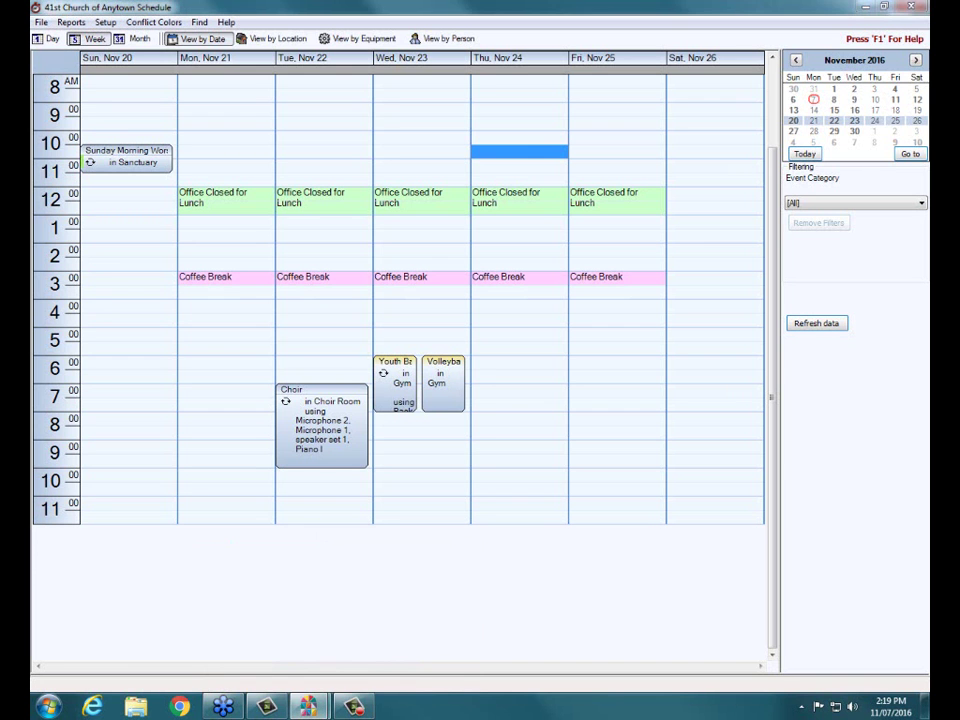
Start another calendar report in the month layout for November 2016 and preview it
click(385, 615)
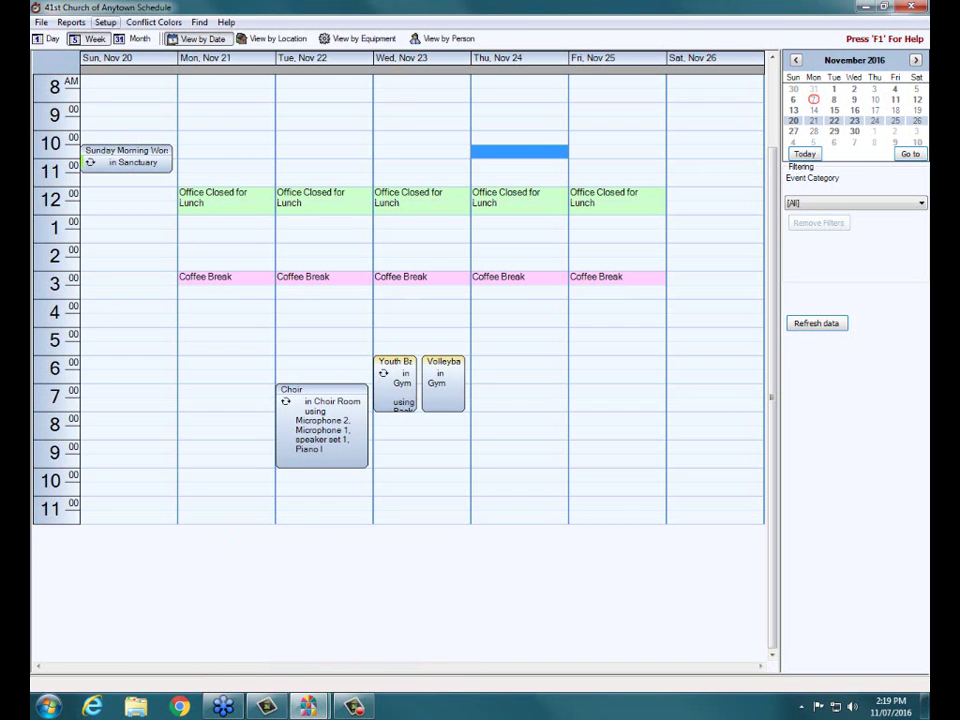
click(71, 22)
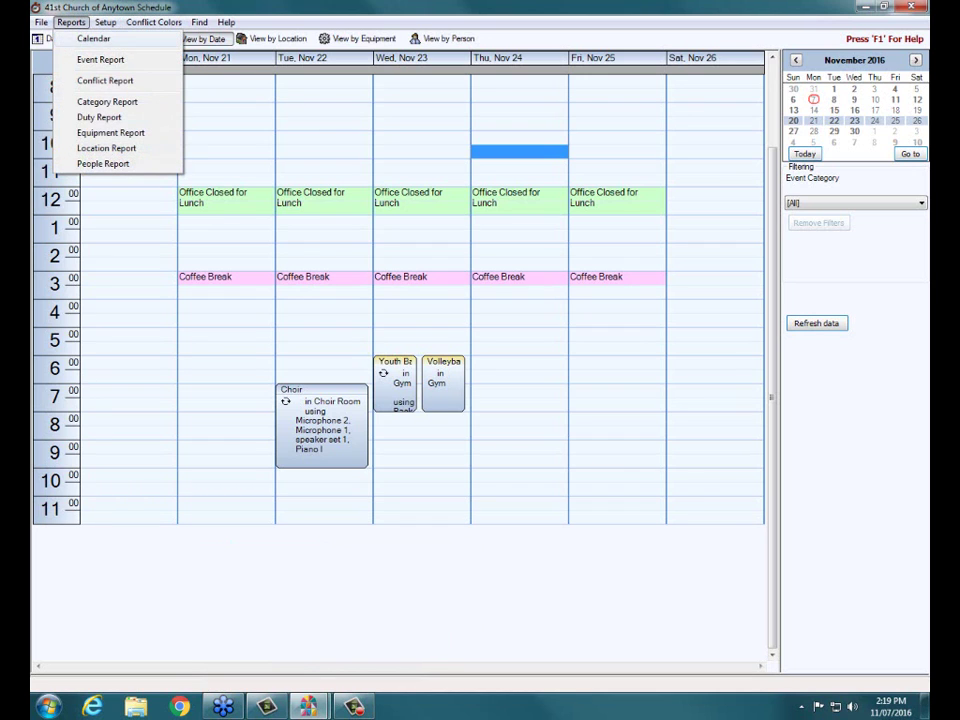
click(96, 38)
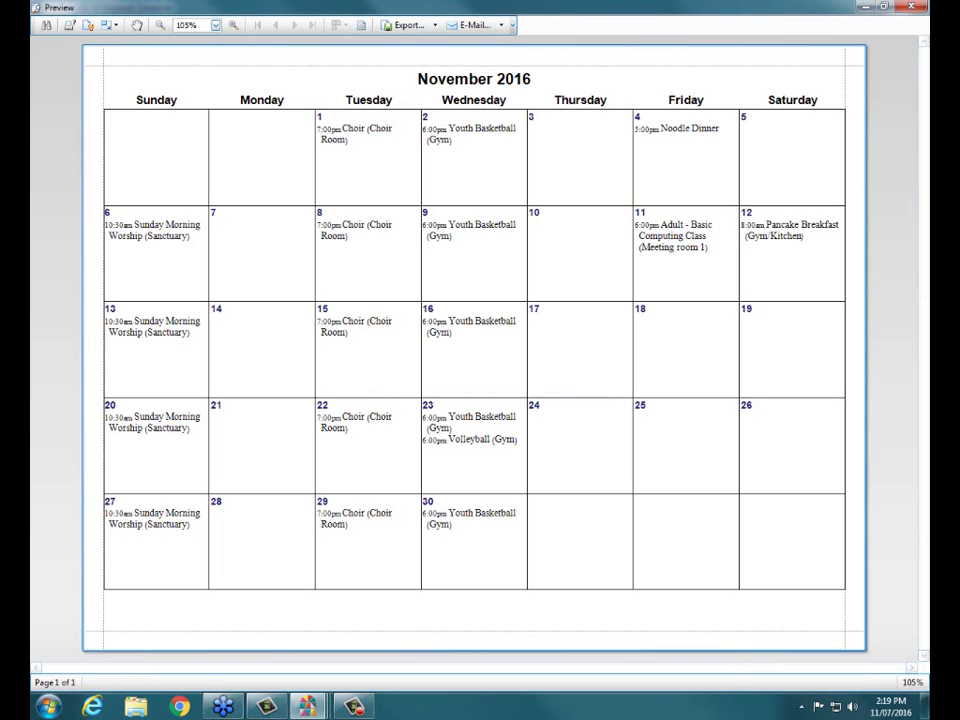
View the HTML export options for the calendar preview, cancel them and close the calendar report
click(408, 25)
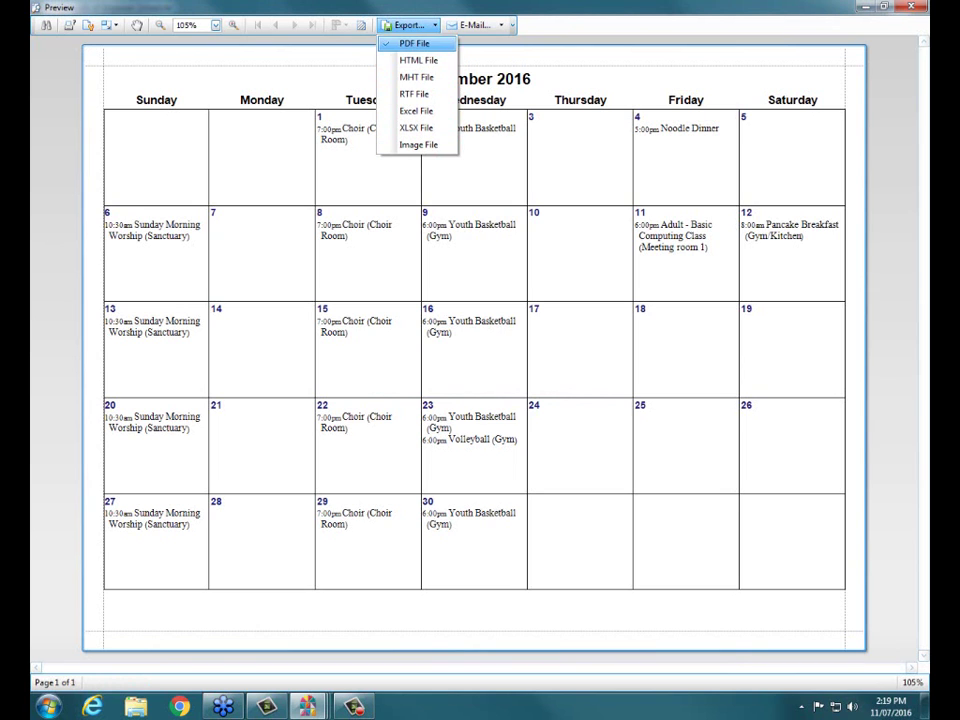
key(Return)
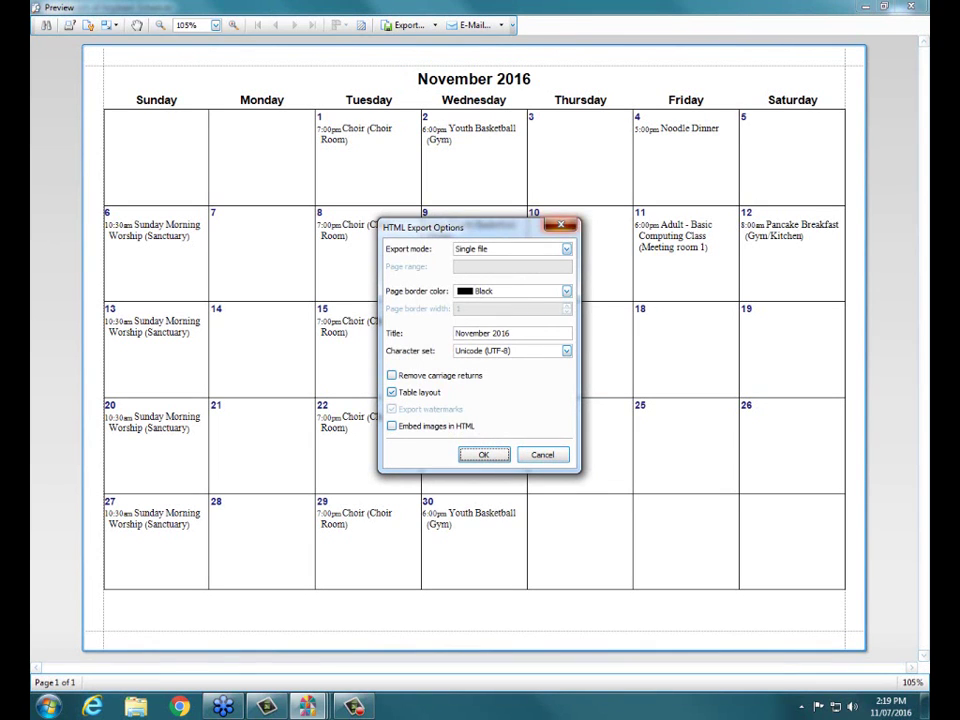
click(561, 225)
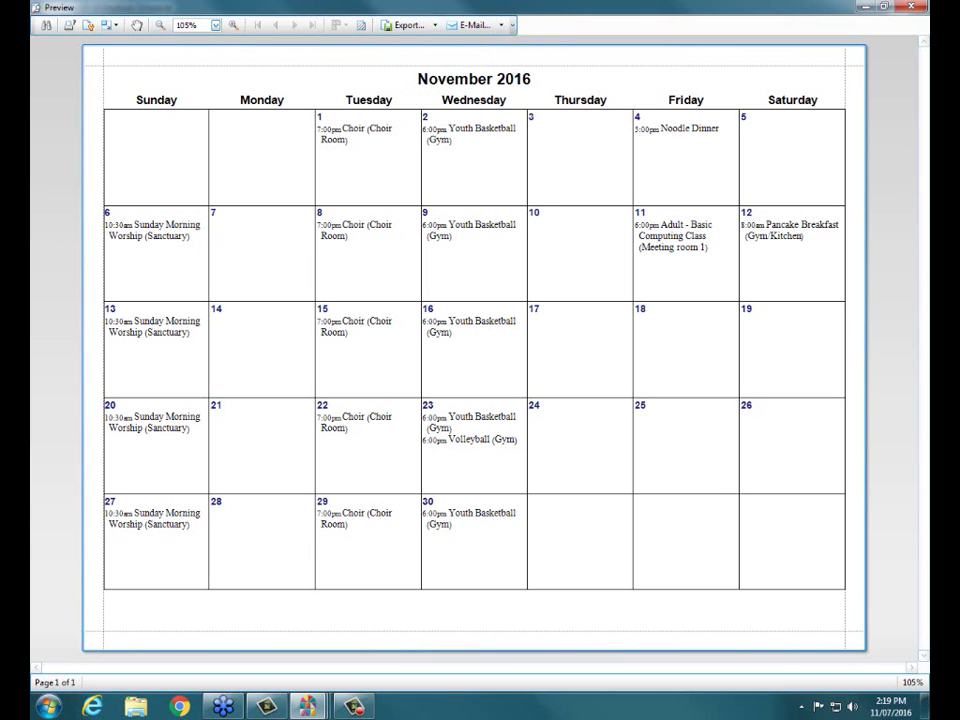
click(911, 7)
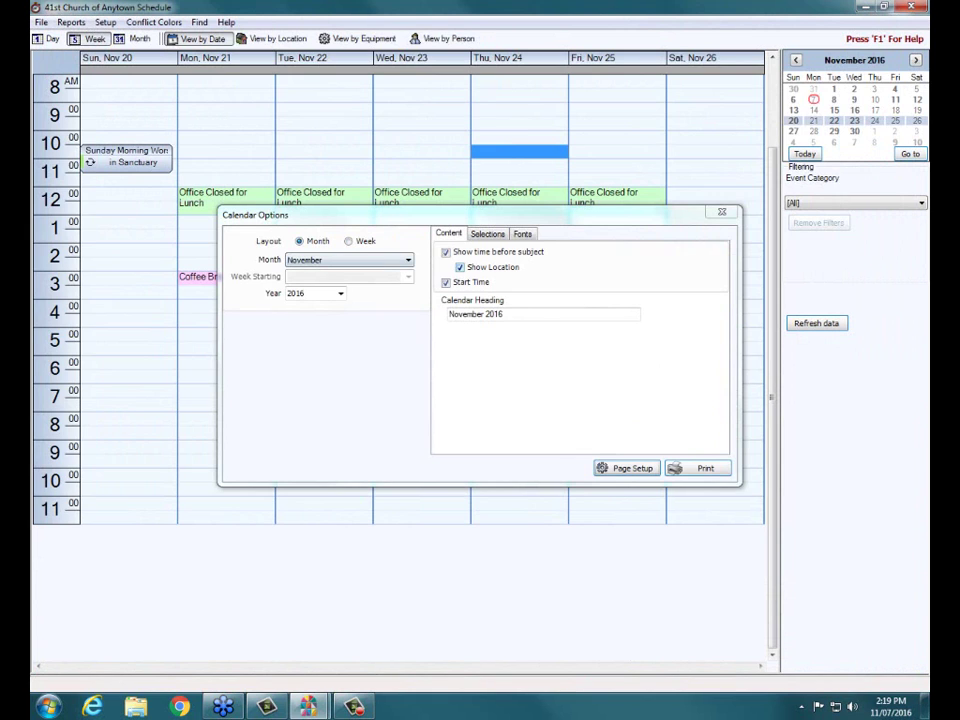
click(721, 212)
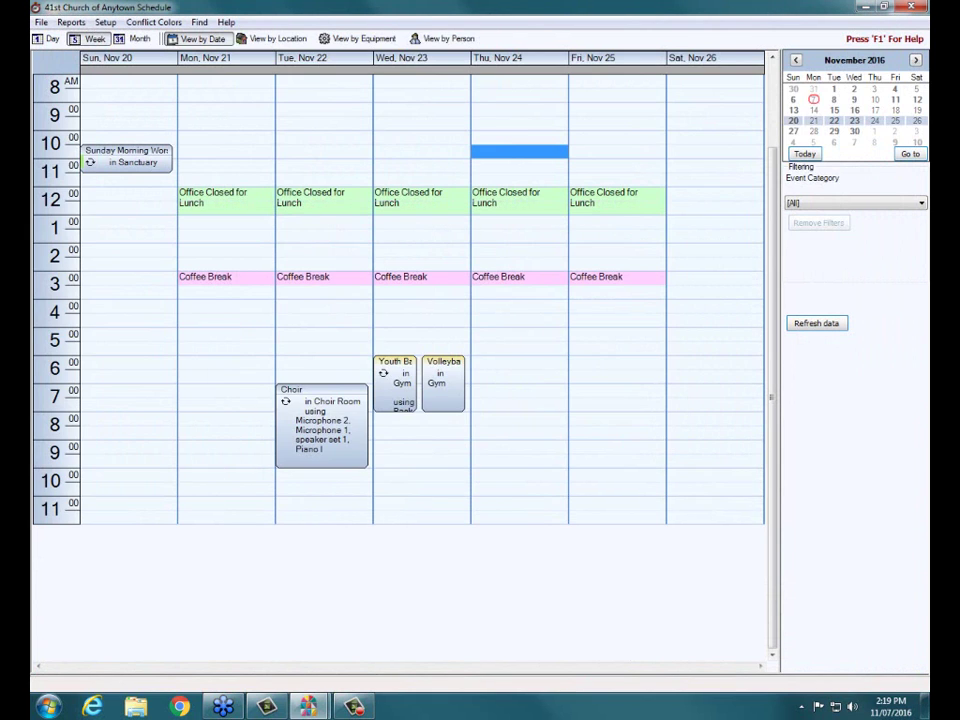
Create an event report with start date 11/27/2016 and end date 12/10/2016, and preview it
click(71, 22)
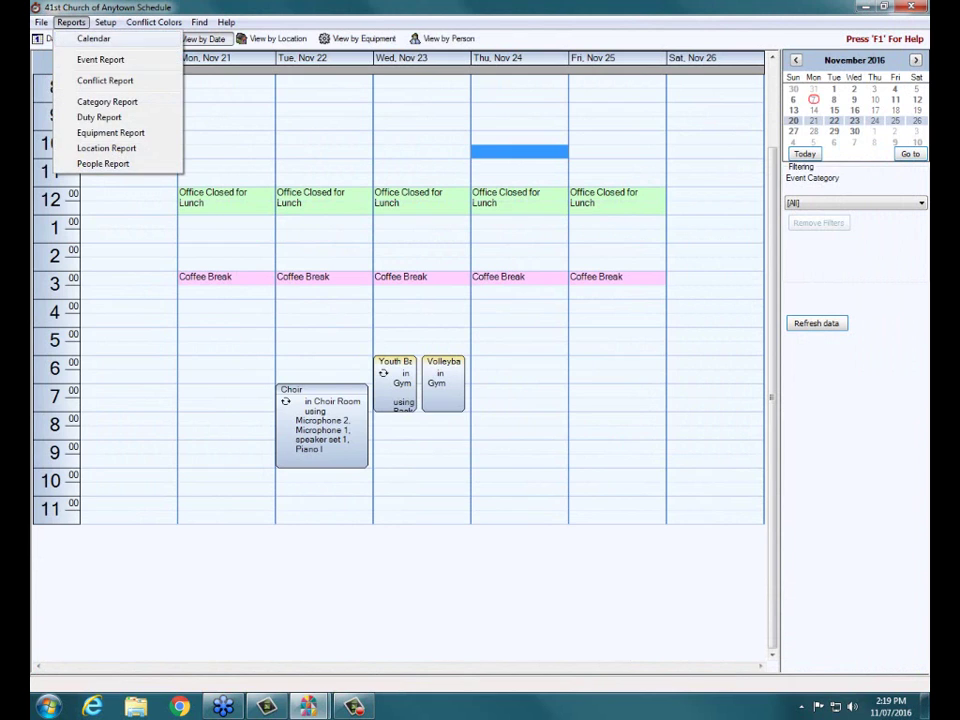
click(100, 59)
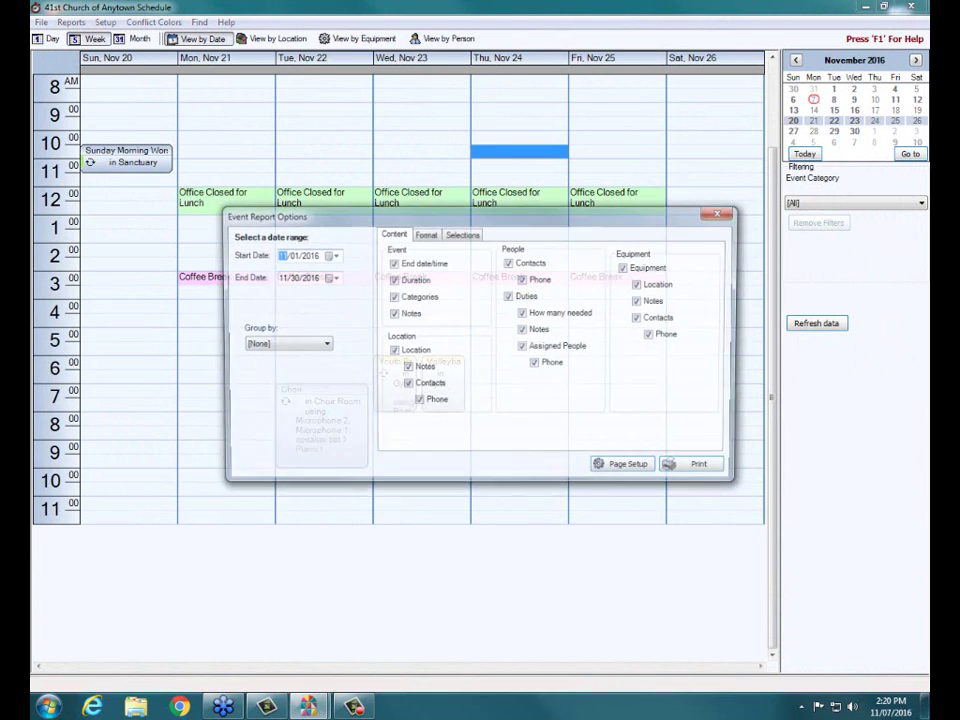
click(331, 255)
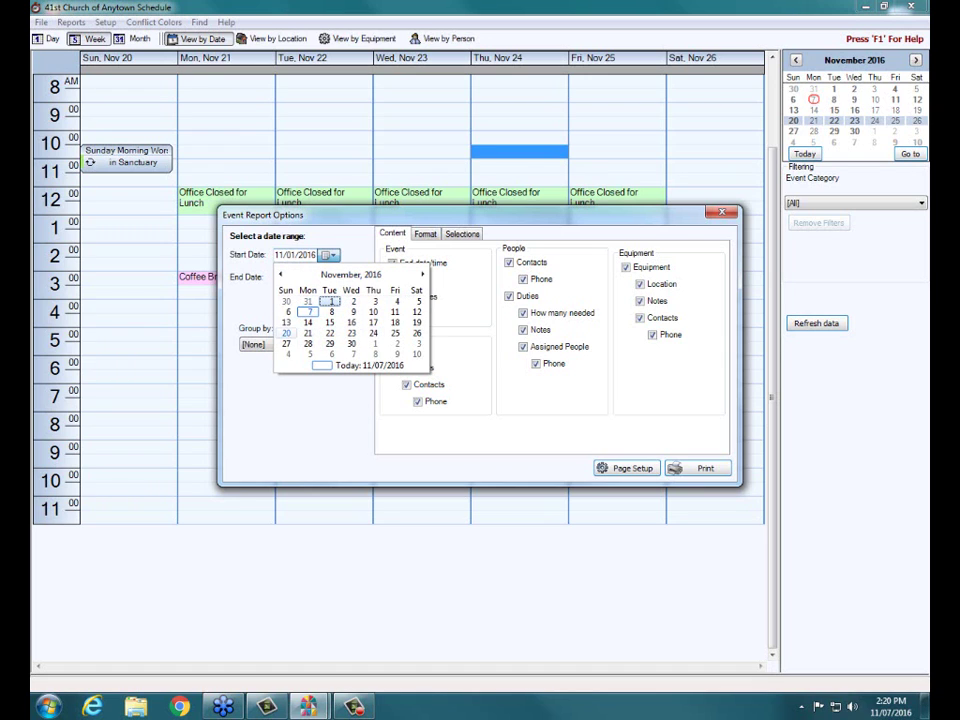
click(286, 343)
click(331, 277)
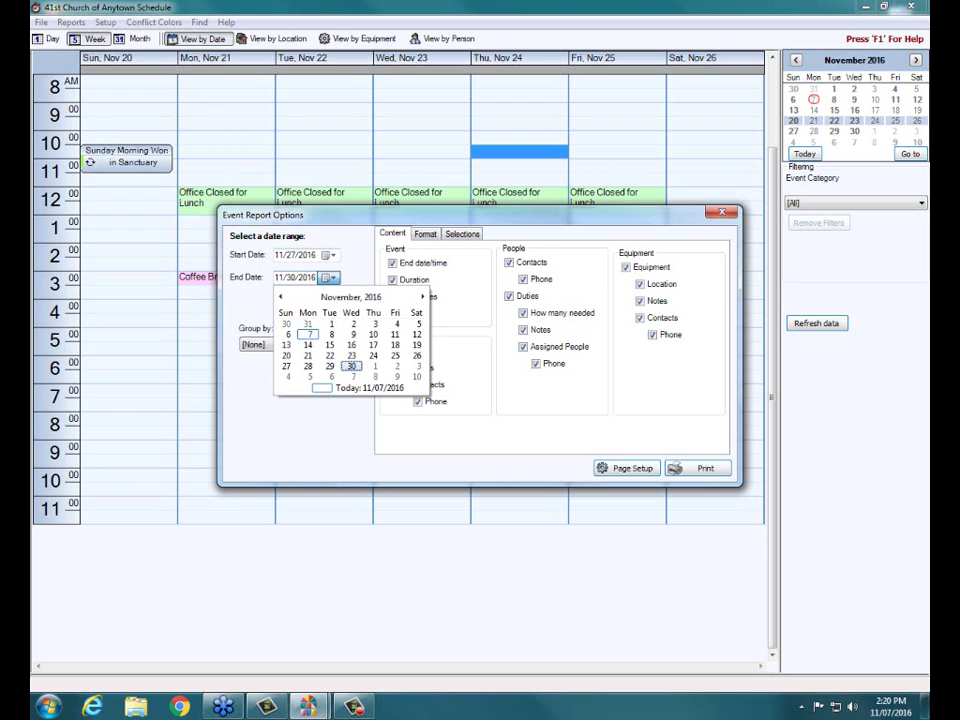
key(Right)
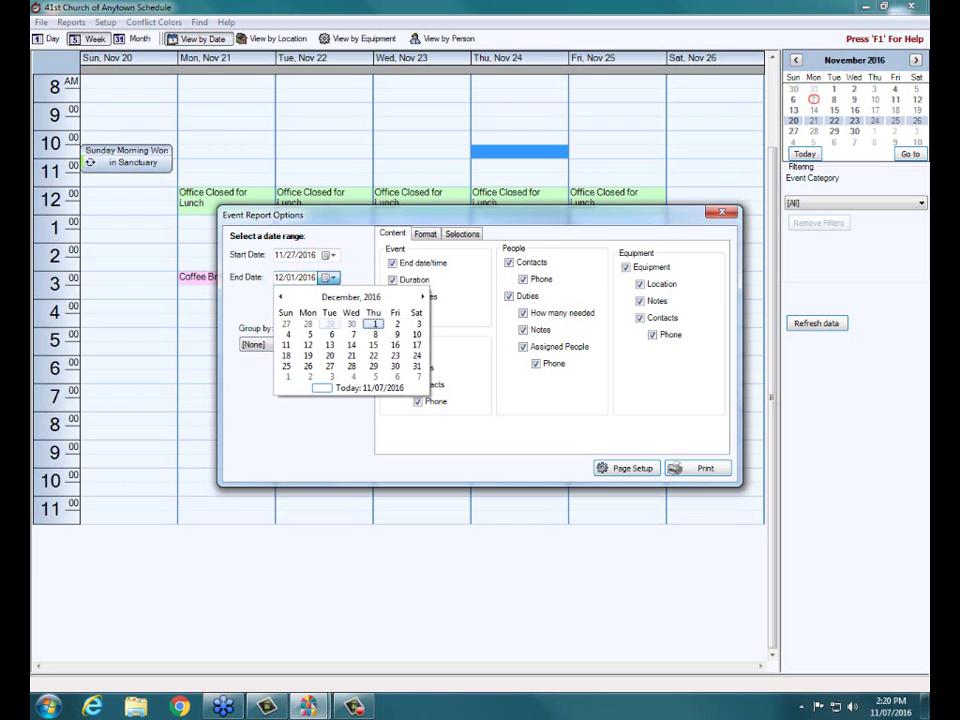
click(417, 334)
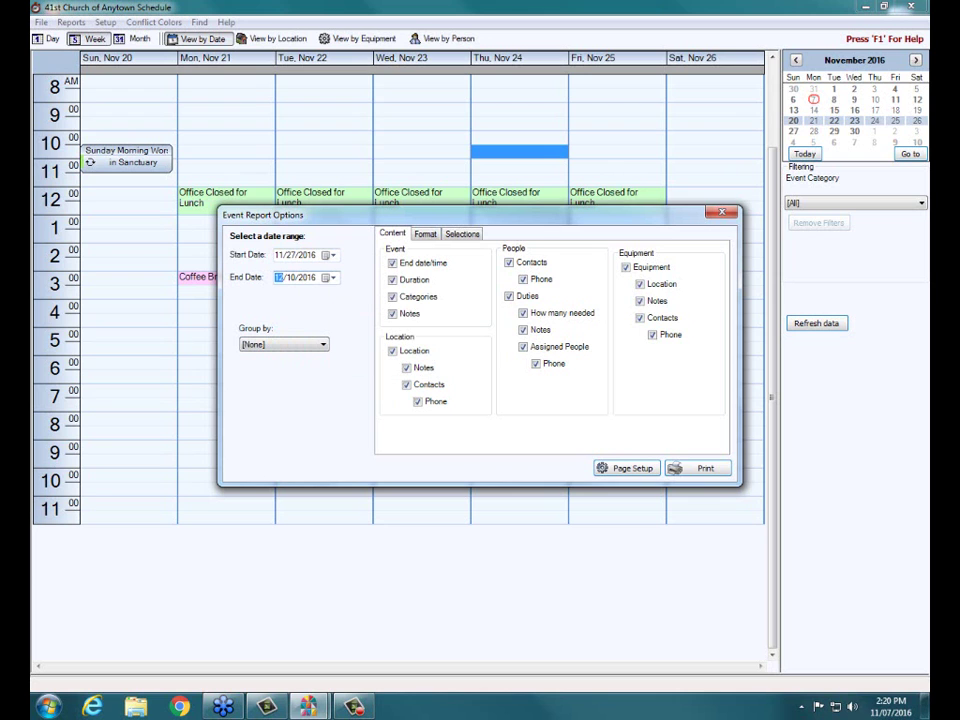
click(698, 468)
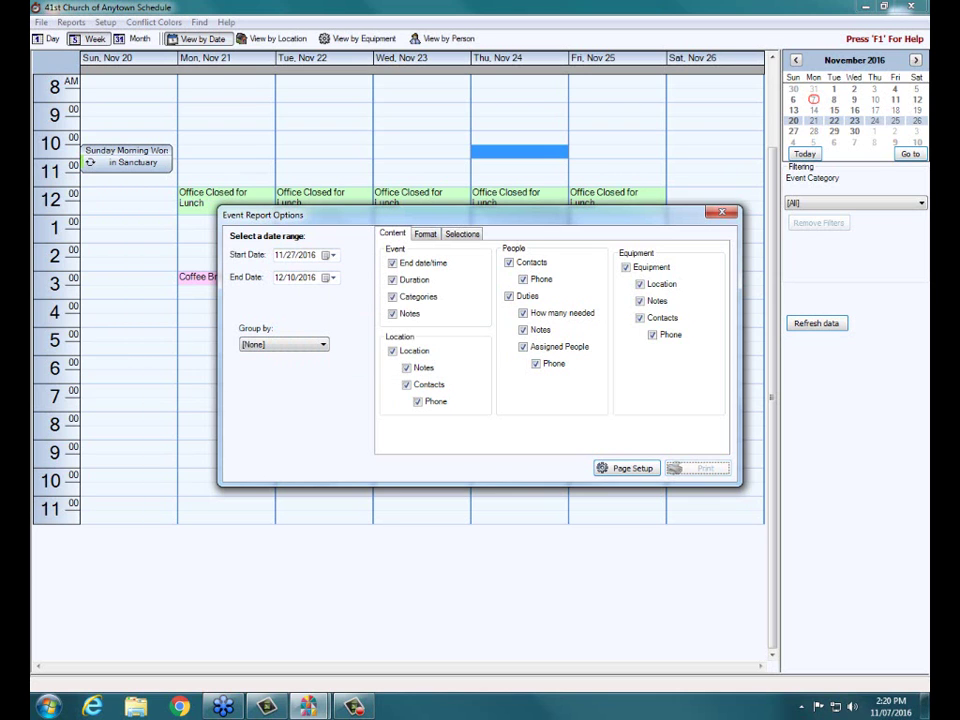
Read through the pages of the event report preview, and close the preview and the report options
scroll(473, 350, down, 1)
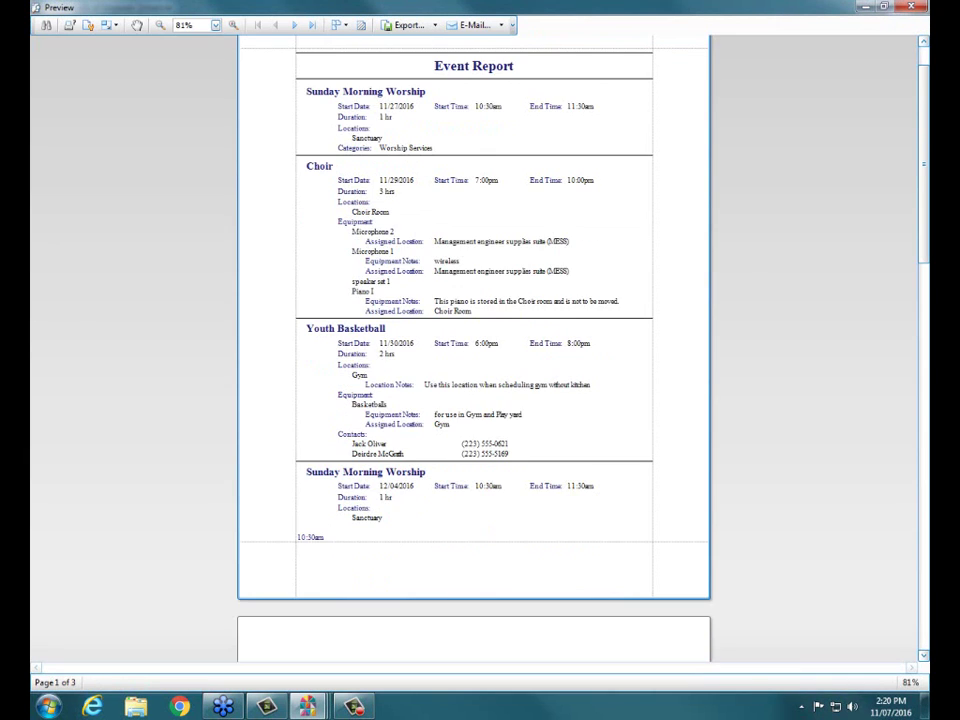
scroll(473, 350, down, 17)
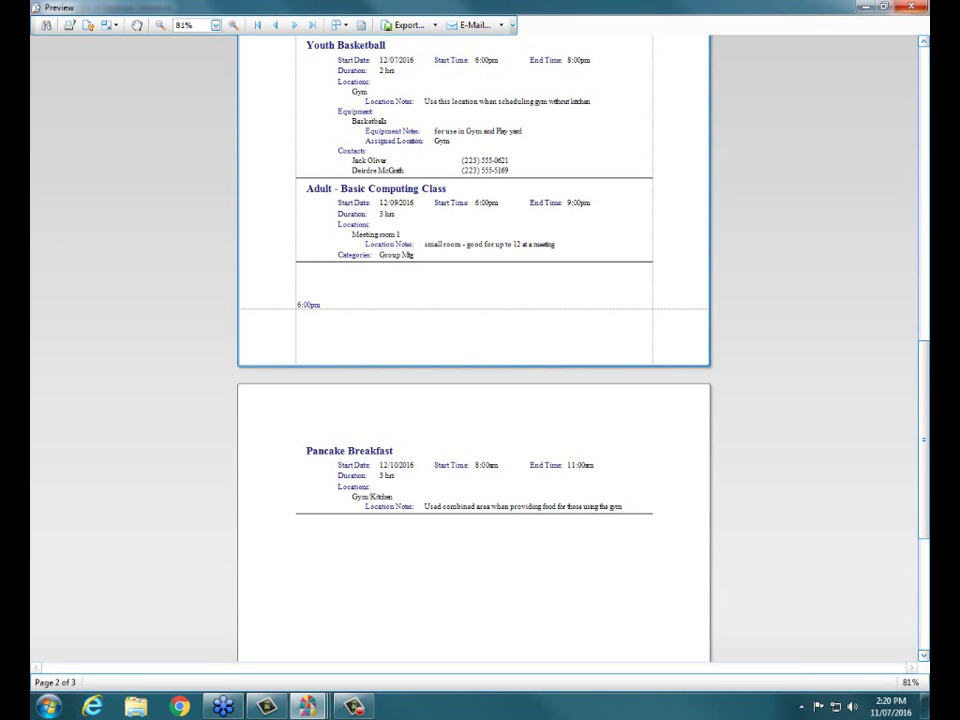
click(911, 6)
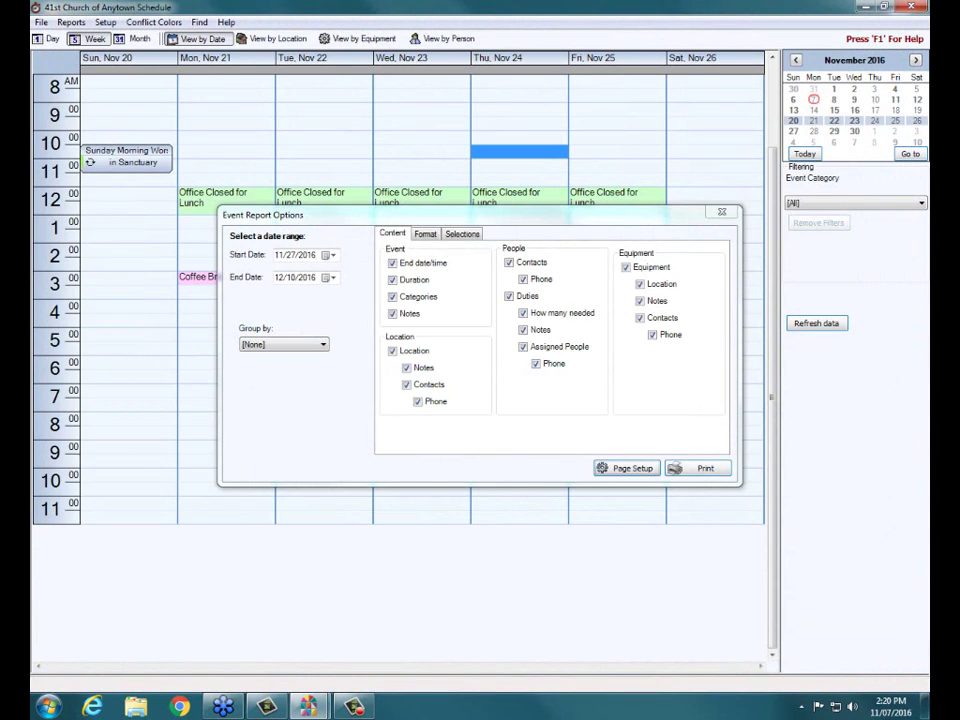
click(721, 211)
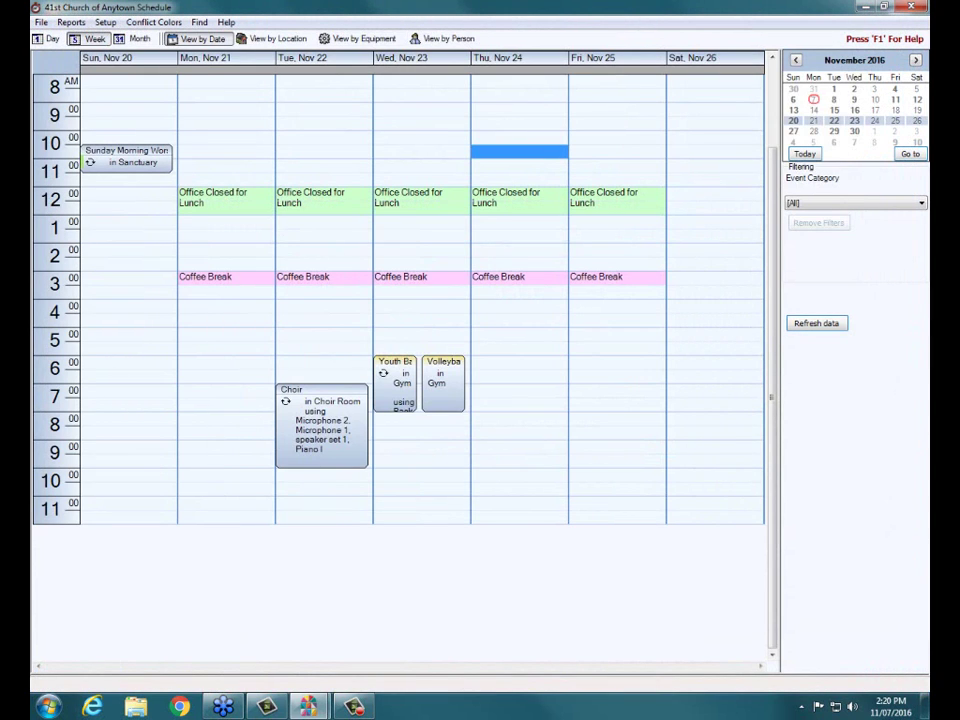
Review the event report options once more, close them without printing and exit the Scheduler
click(71, 22)
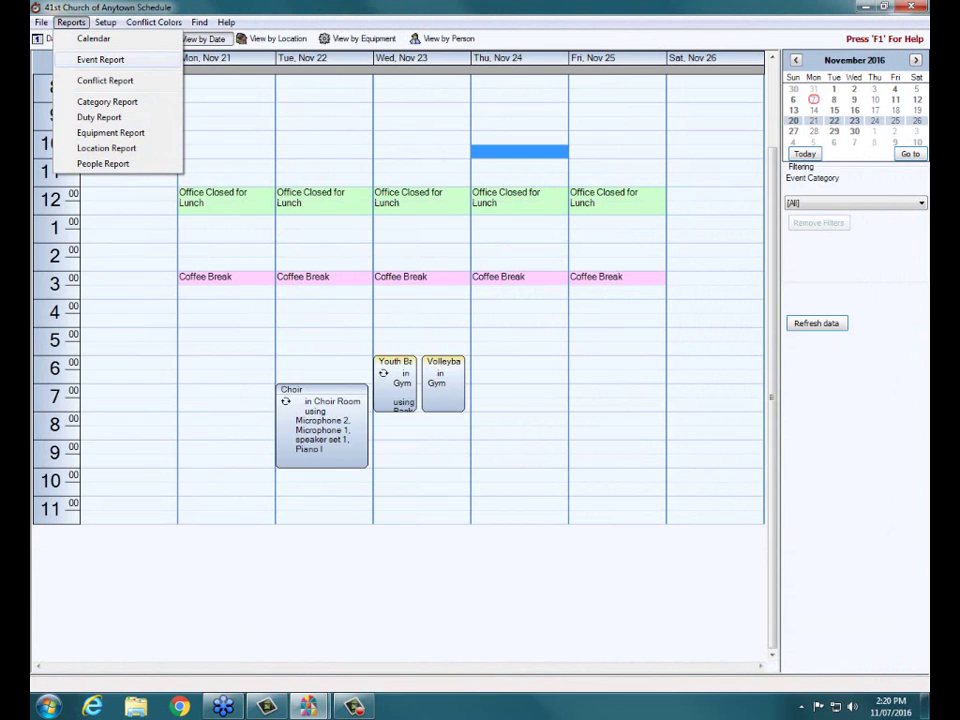
click(101, 60)
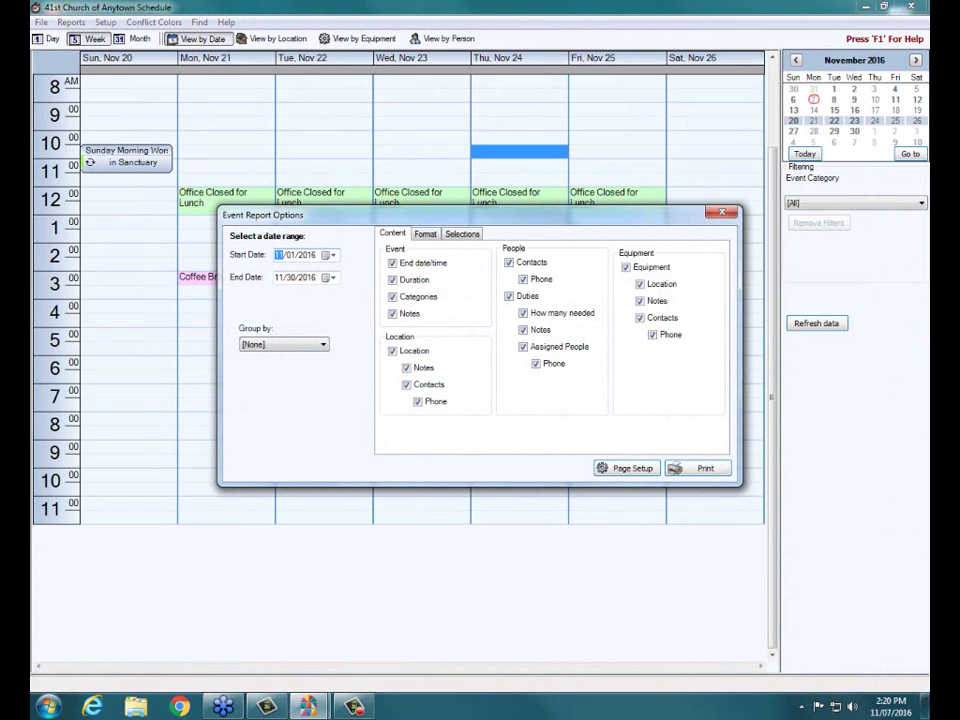
click(722, 212)
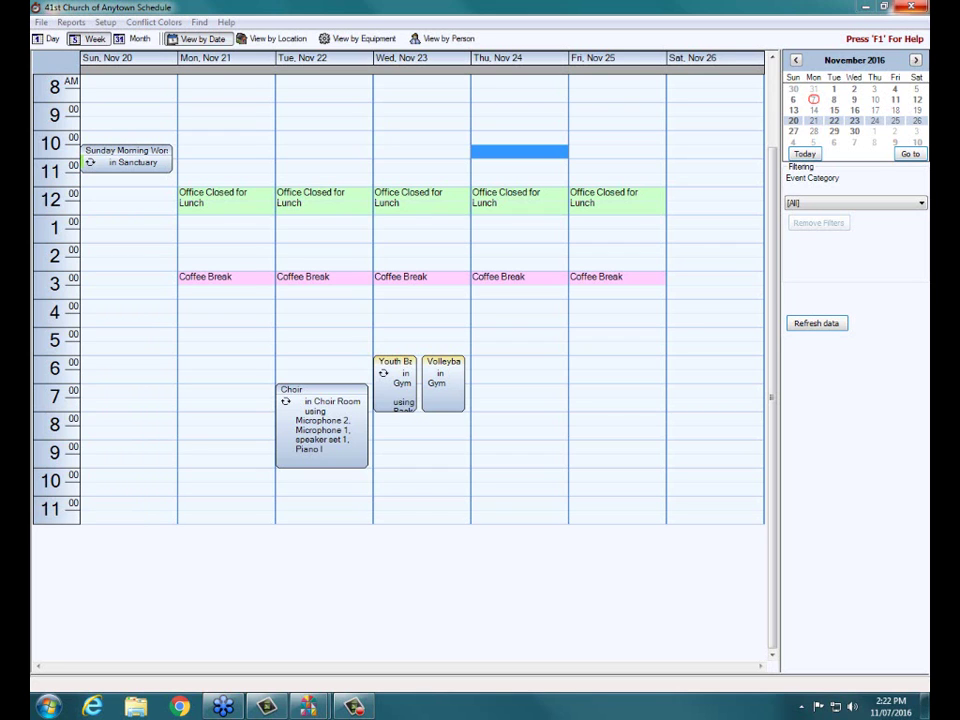
click(911, 7)
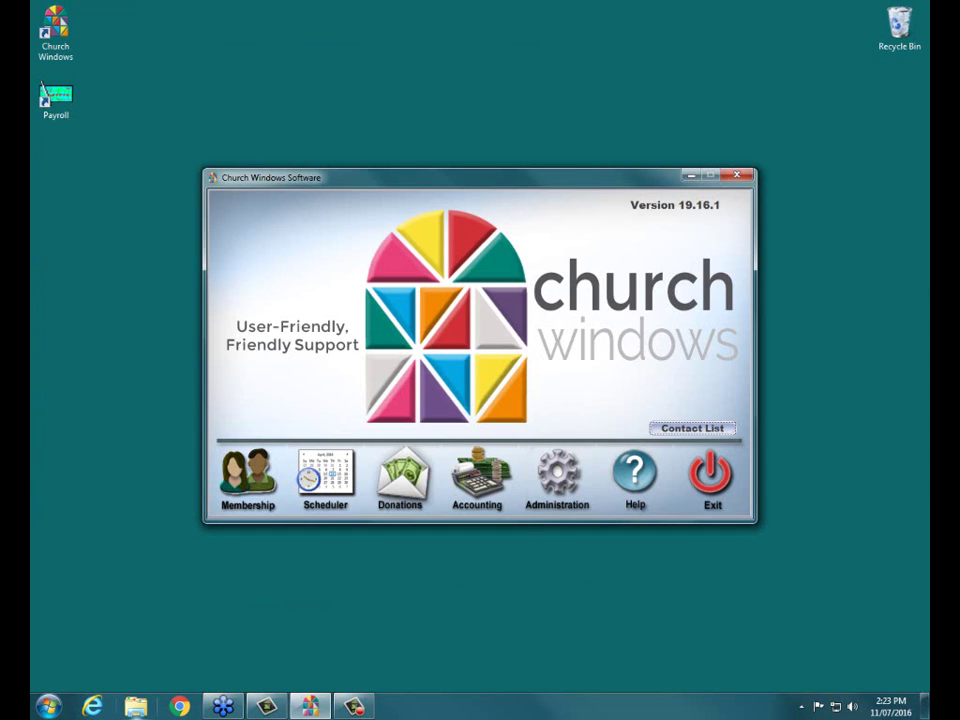
Switch to Internet Explorer, decline making it the default browser, and view the Free Online Webinars schedule on the Church Windows website
click(92, 706)
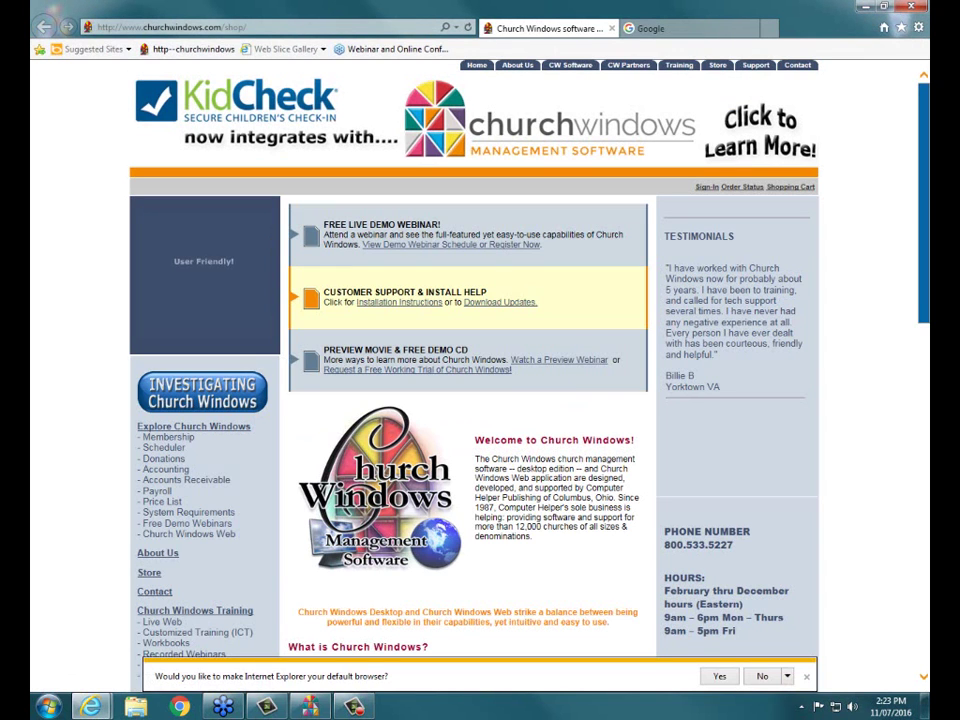
click(762, 676)
scroll(475, 380, down, 5)
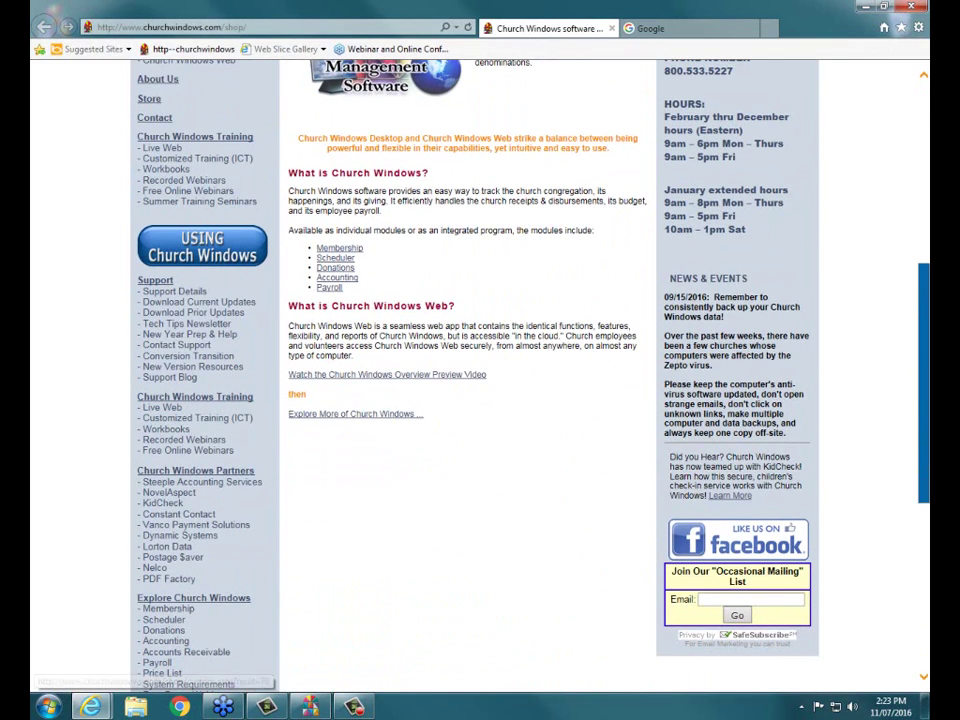
click(188, 450)
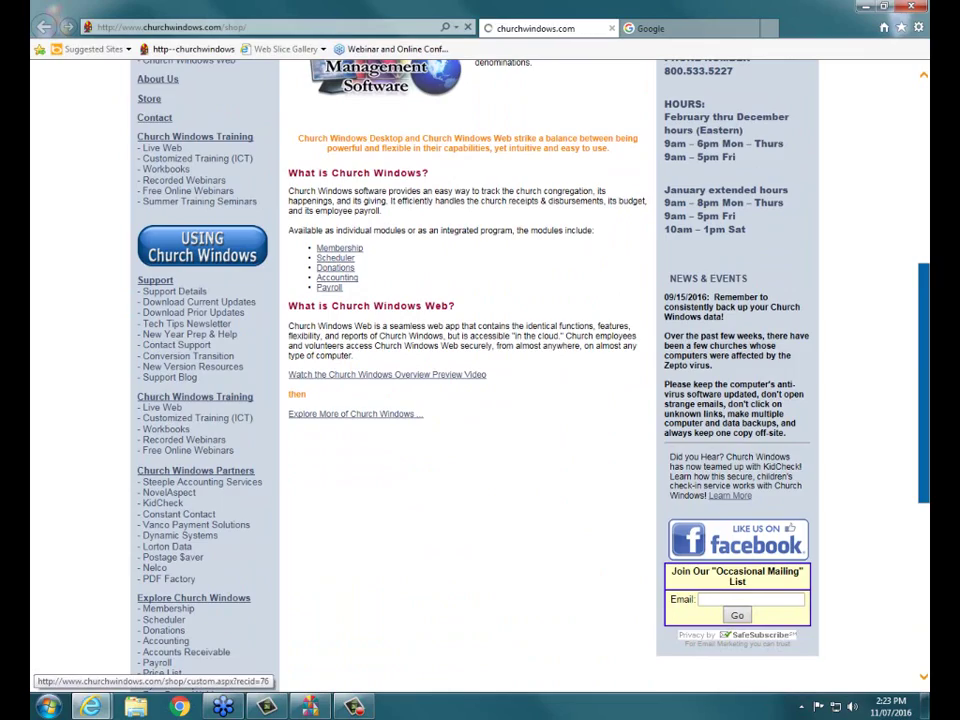
scroll(475, 380, down, 5)
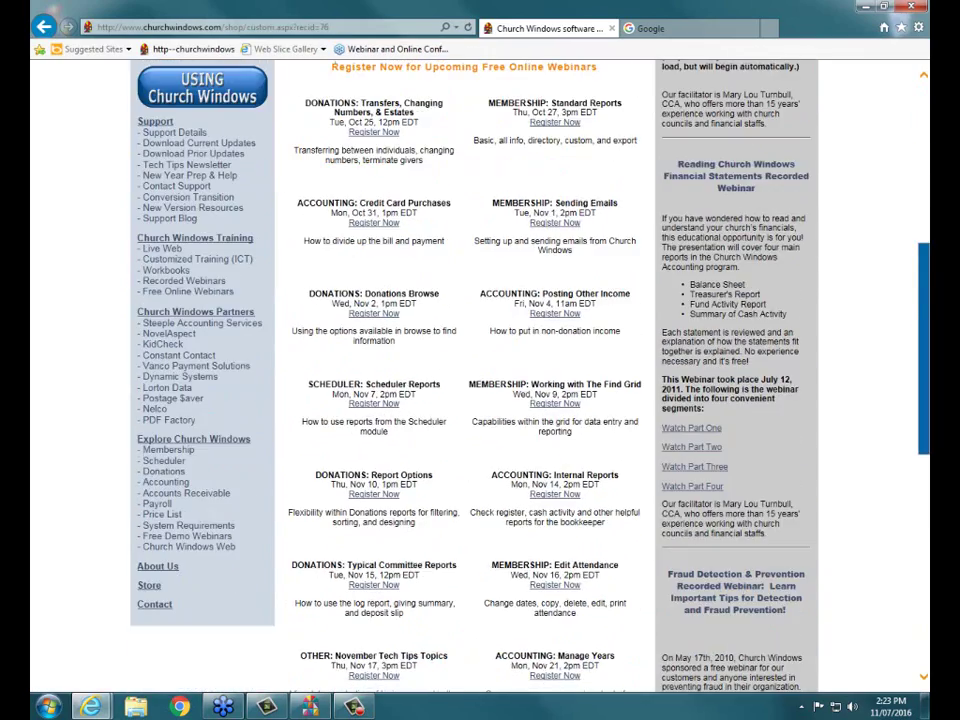
scroll(475, 380, down, 2)
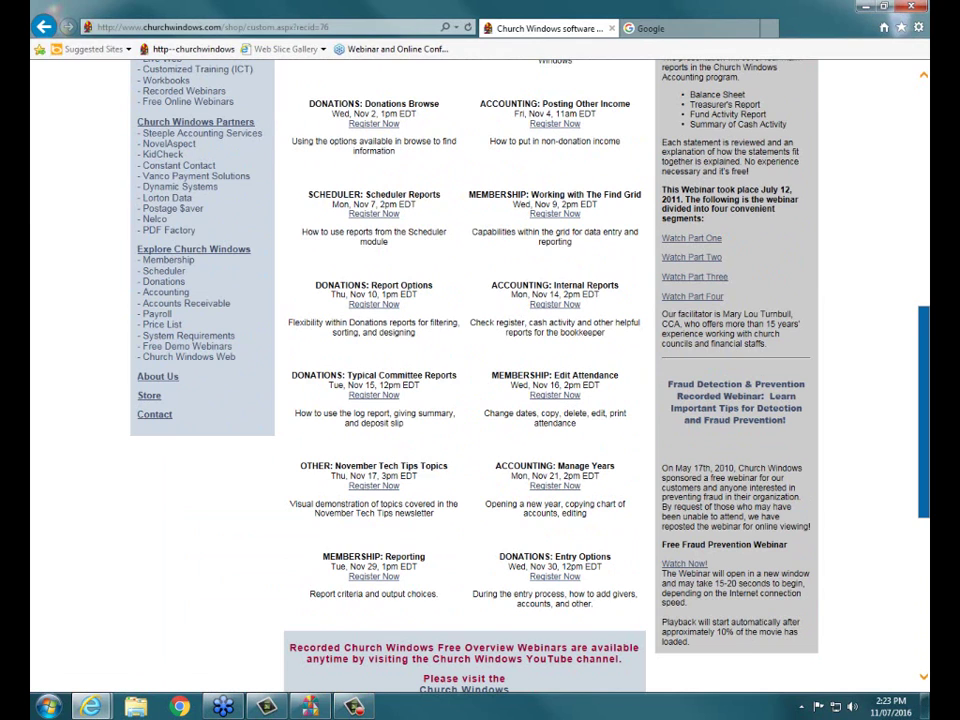
View the YouTube Channel's Overview Webinars Playlist linked below the webinar schedule, and close its browser tab
scroll(475, 380, down, 2)
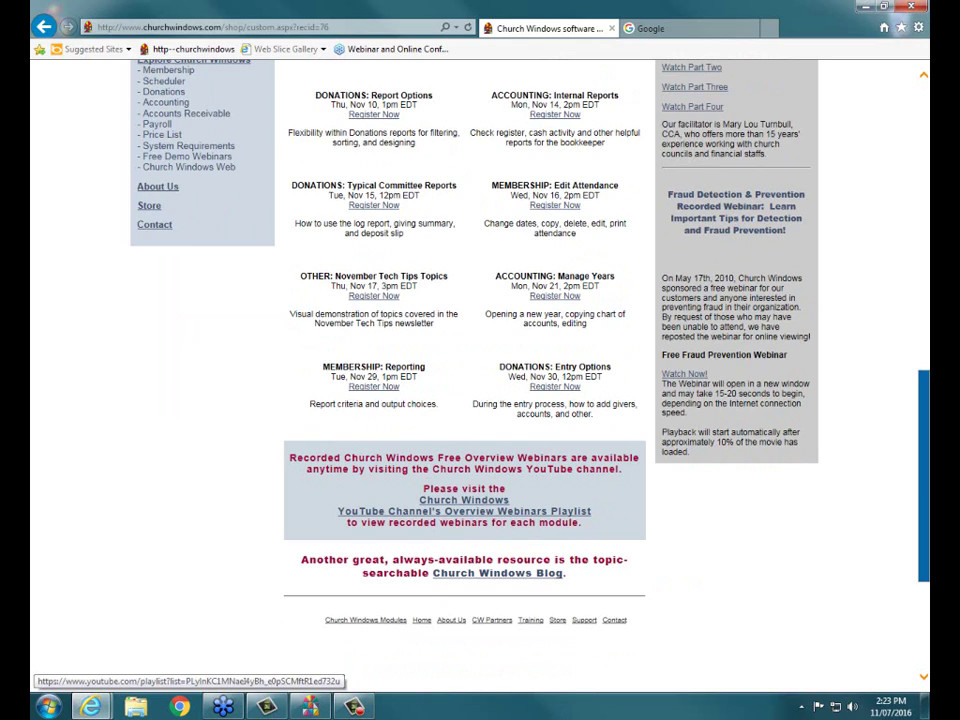
click(464, 511)
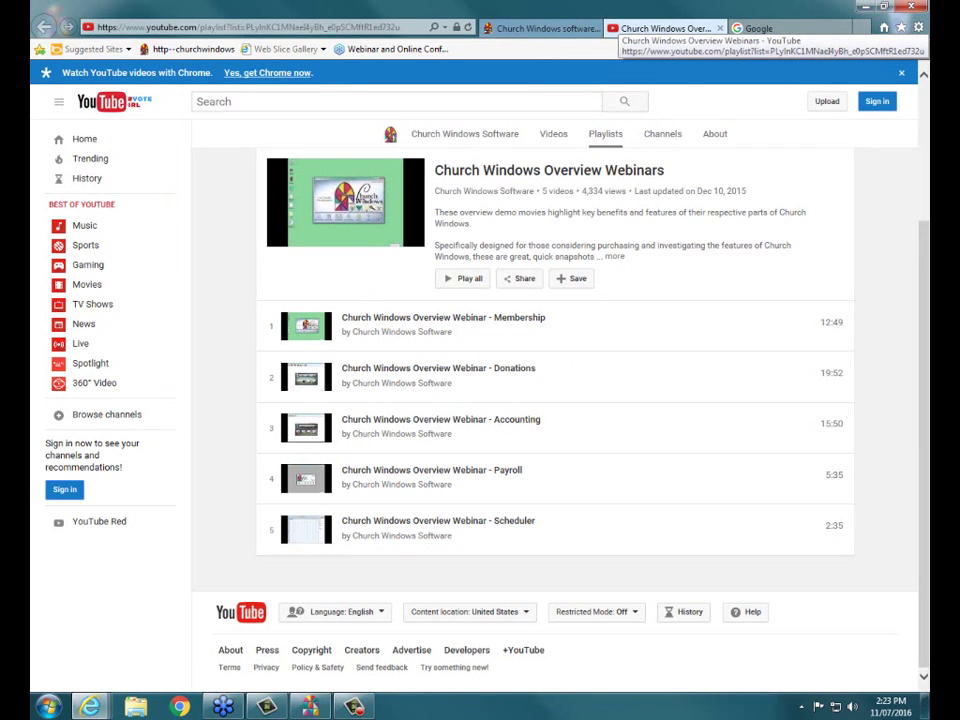
click(720, 28)
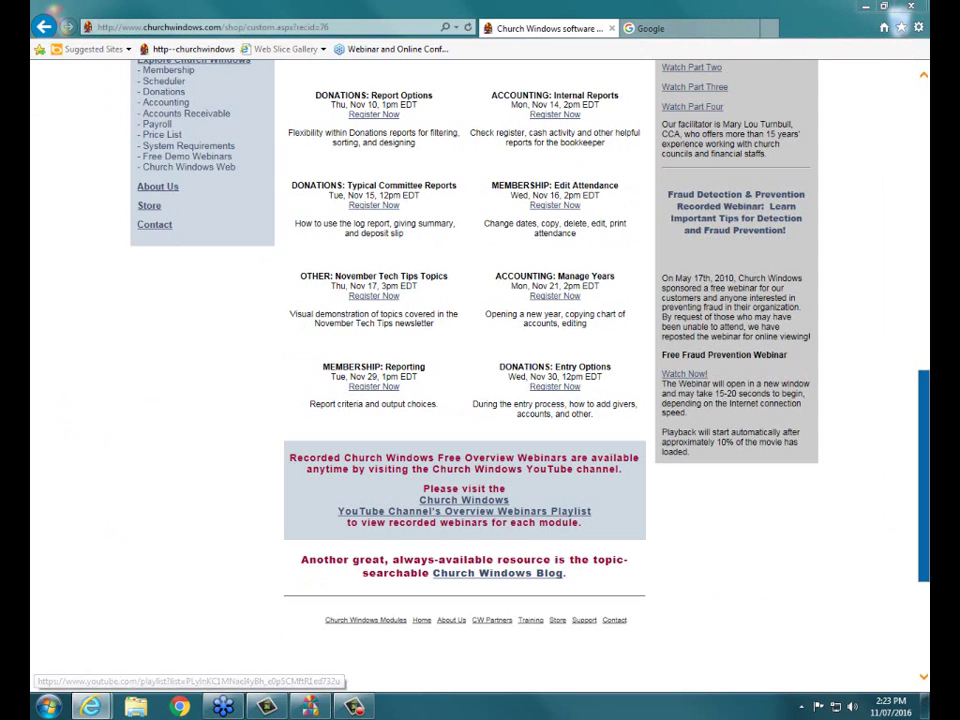
End the GoToWebinar session for everyone and start closing Internet Explorer
click(910, 8)
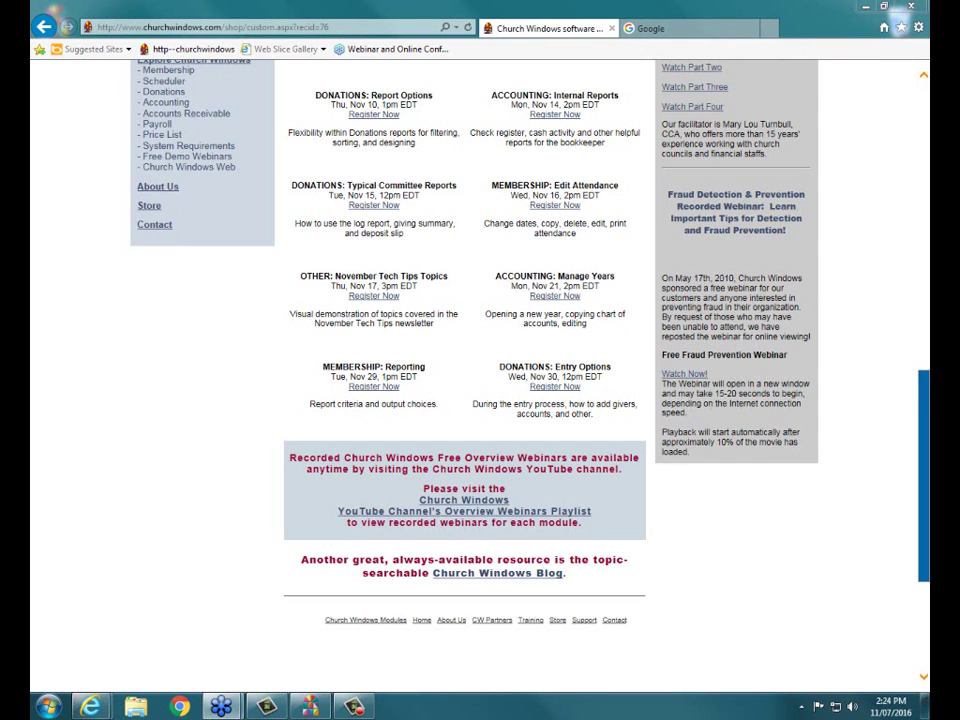
click(523, 386)
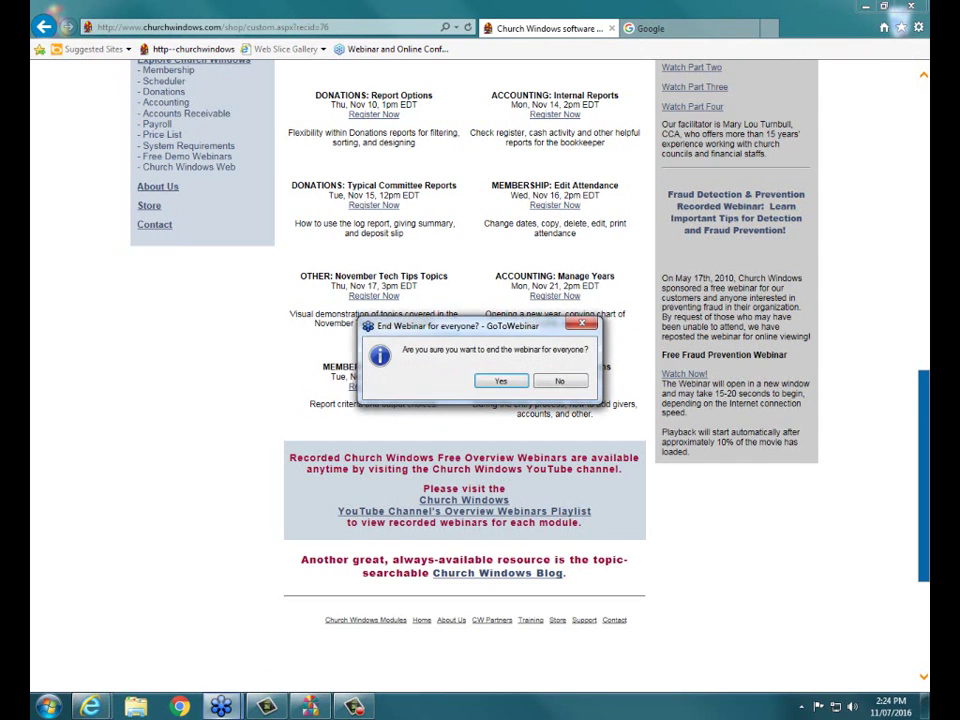
click(501, 380)
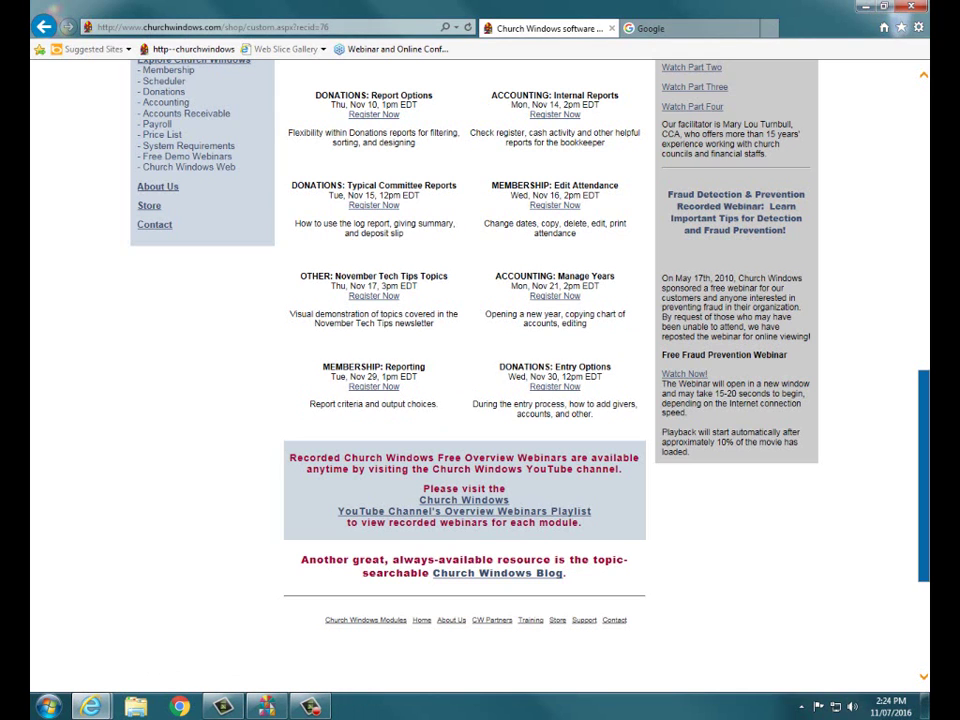
click(910, 7)
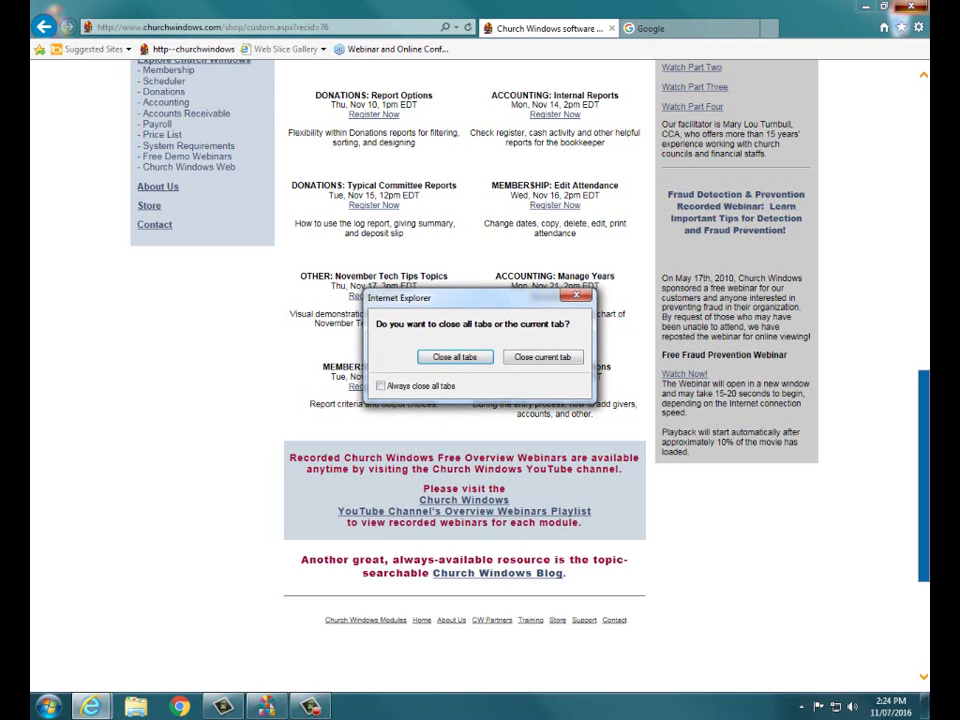